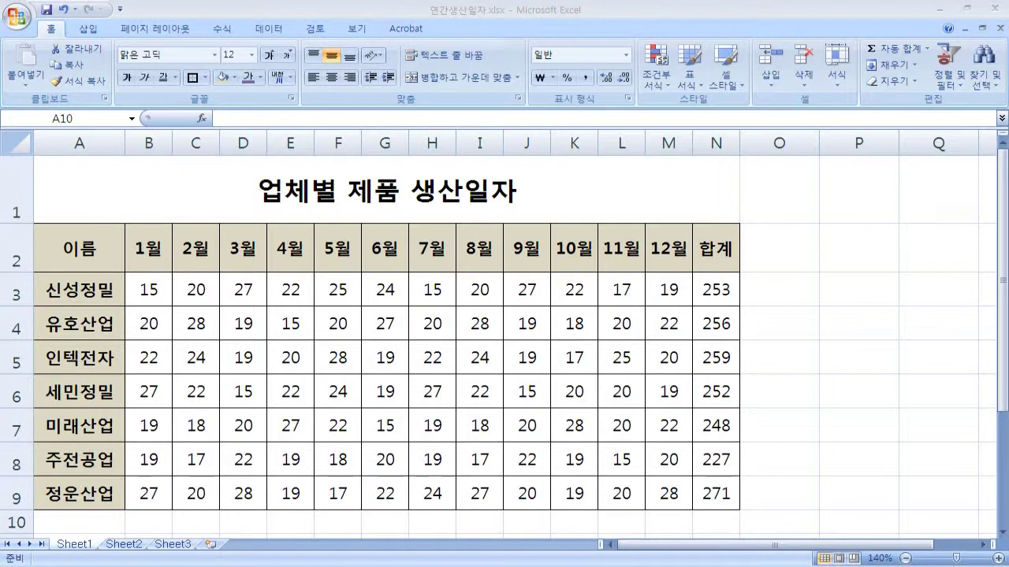
# - Select cell A10, then select columns A through D one at a time by their headers
pyautogui.click(477, 24)
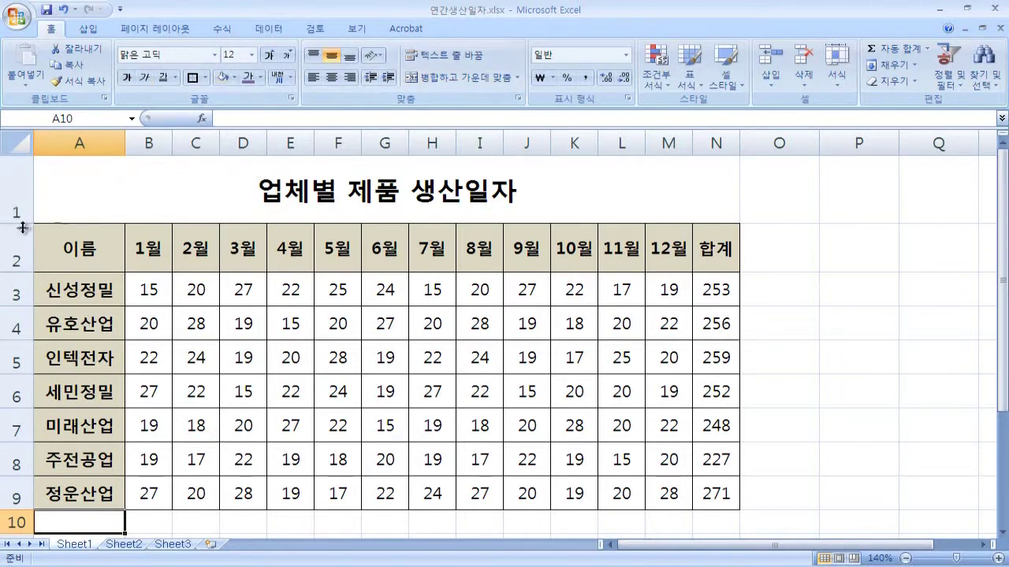
pyautogui.click(113, 135)
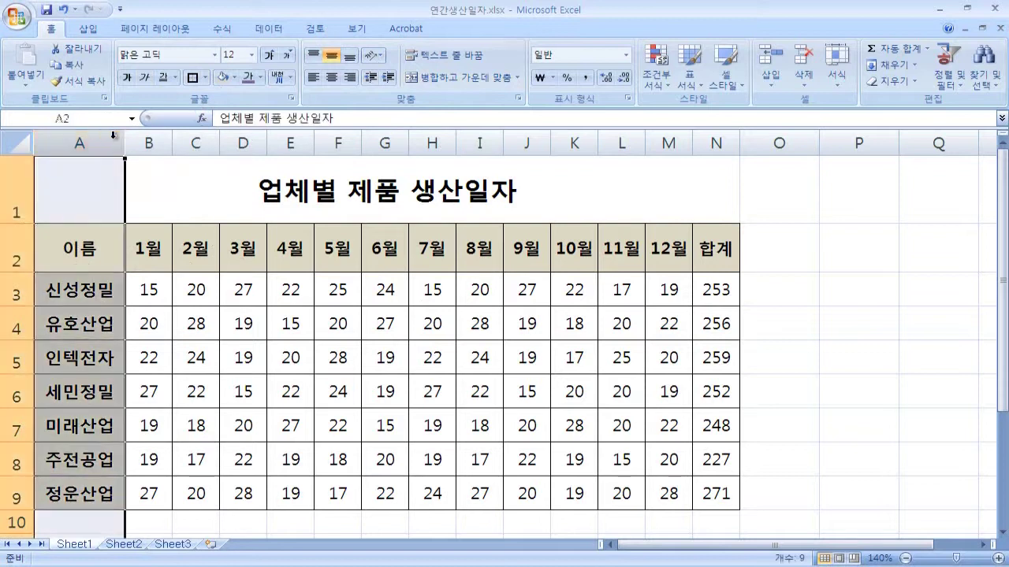
pyautogui.click(148, 142)
pyautogui.click(196, 142)
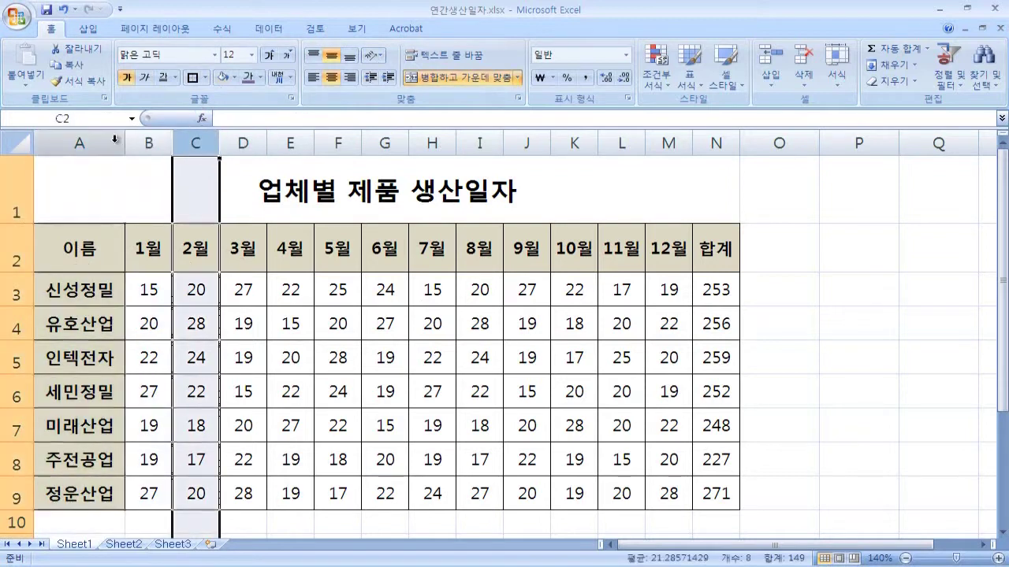
pyautogui.click(115, 139)
pyautogui.click(149, 139)
pyautogui.click(194, 140)
pyautogui.click(234, 138)
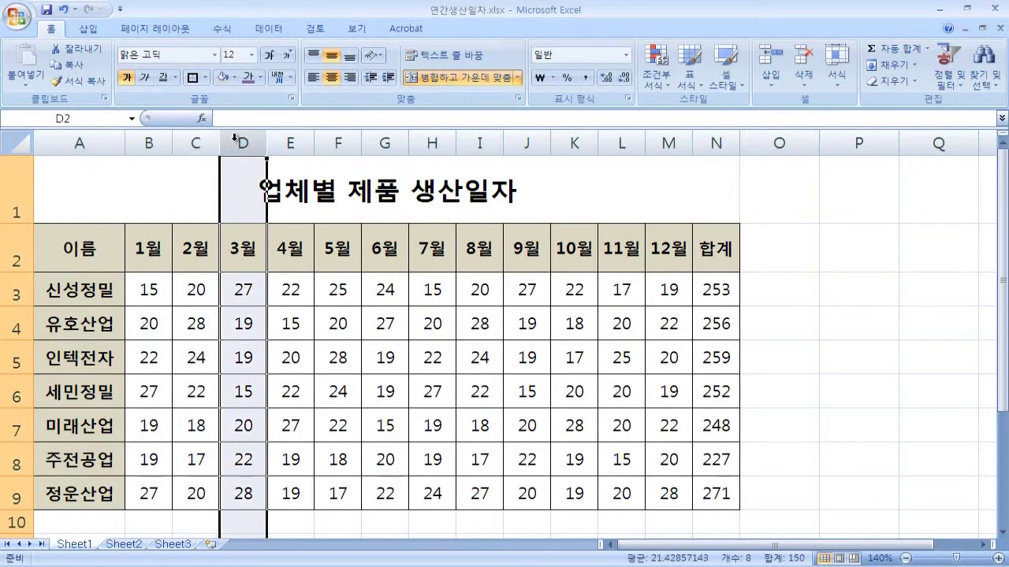
# - Select rows 1–4 in turn, then cells E7, F2 (5월), L2 (11월), C3 and O10
pyautogui.click(17, 203)
pyautogui.click(17, 256)
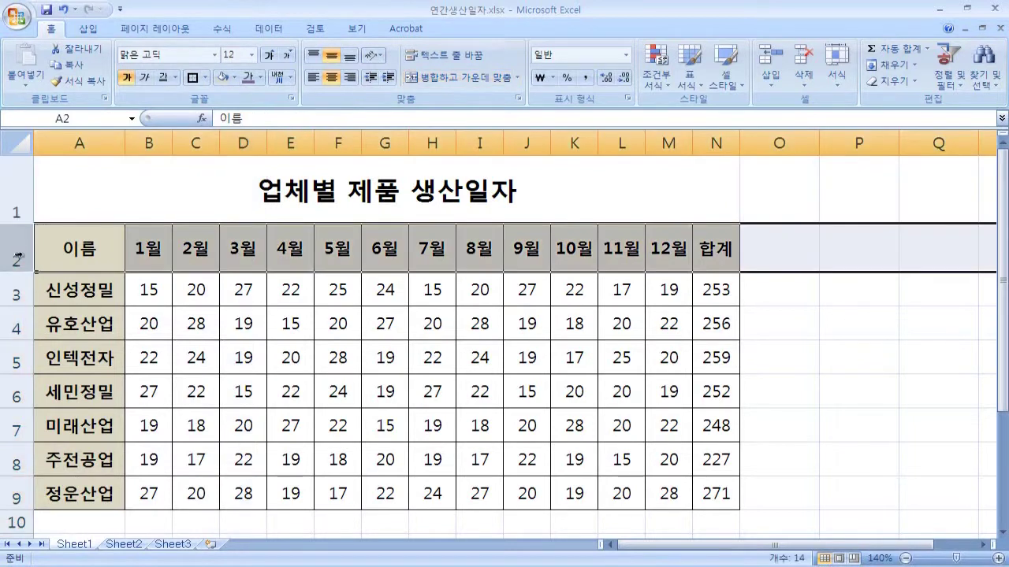
pyautogui.click(16, 288)
pyautogui.click(20, 322)
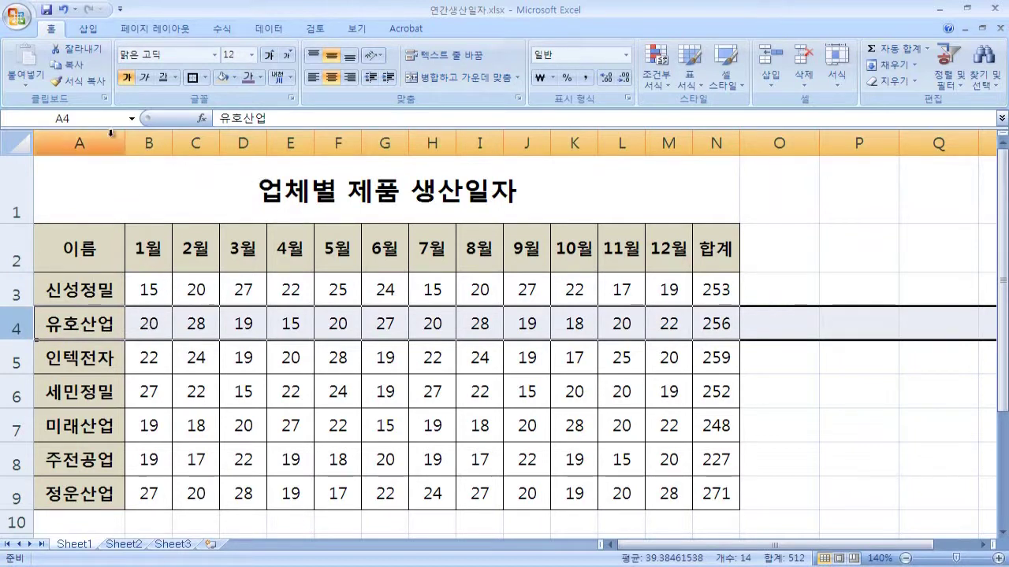
pyautogui.click(288, 425)
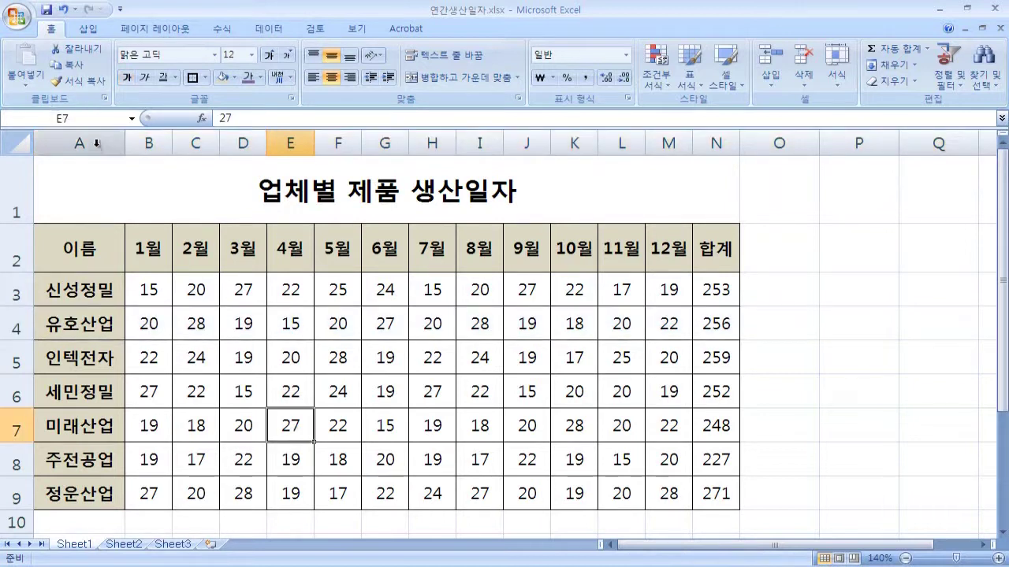
pyautogui.click(338, 247)
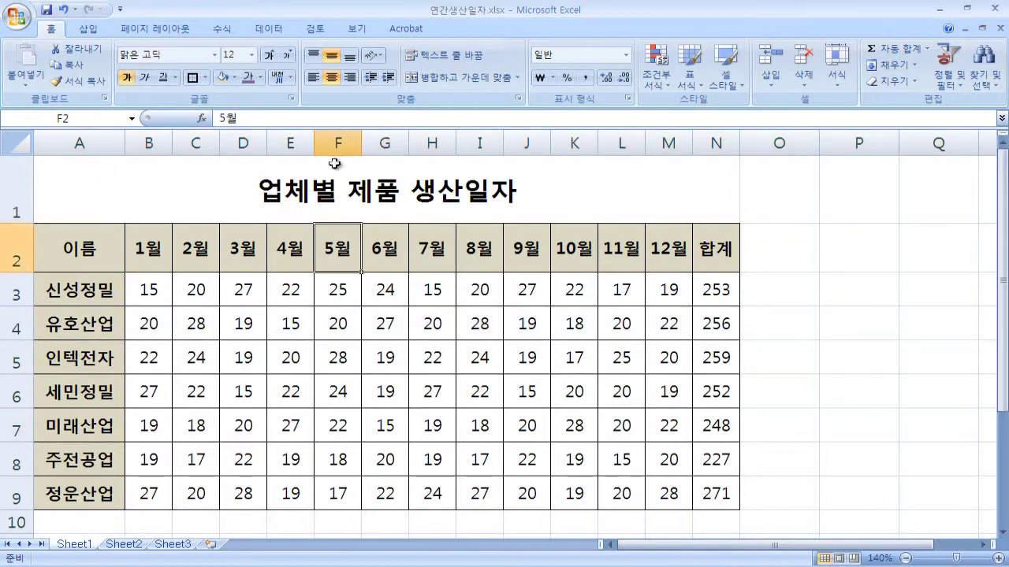
pyautogui.click(618, 250)
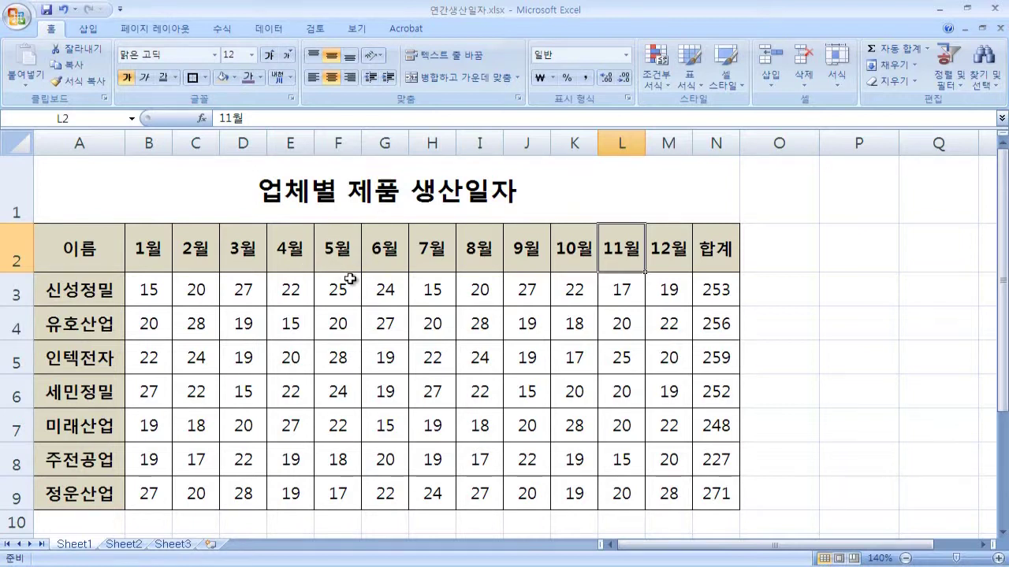
pyautogui.click(211, 281)
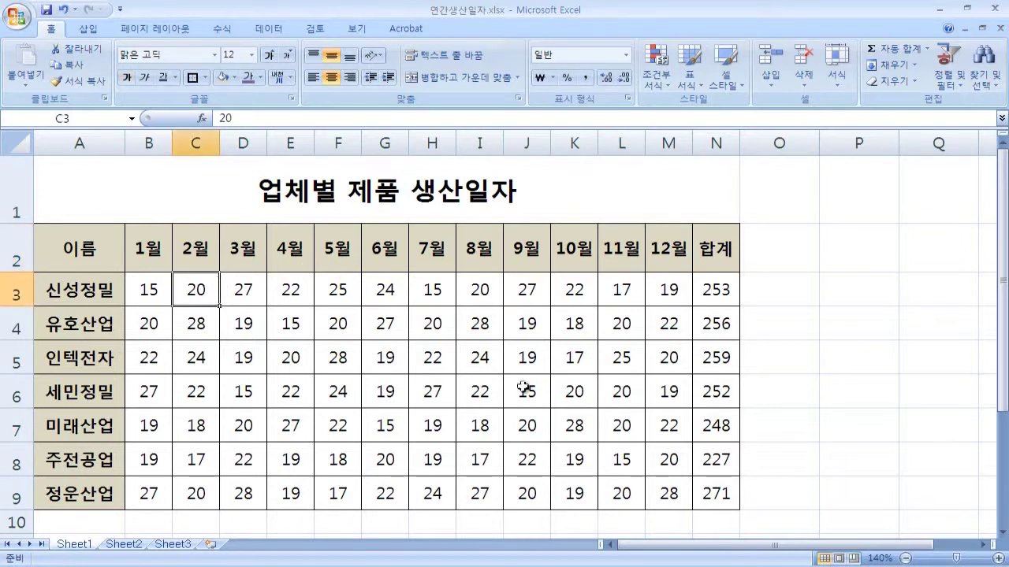
pyautogui.click(770, 520)
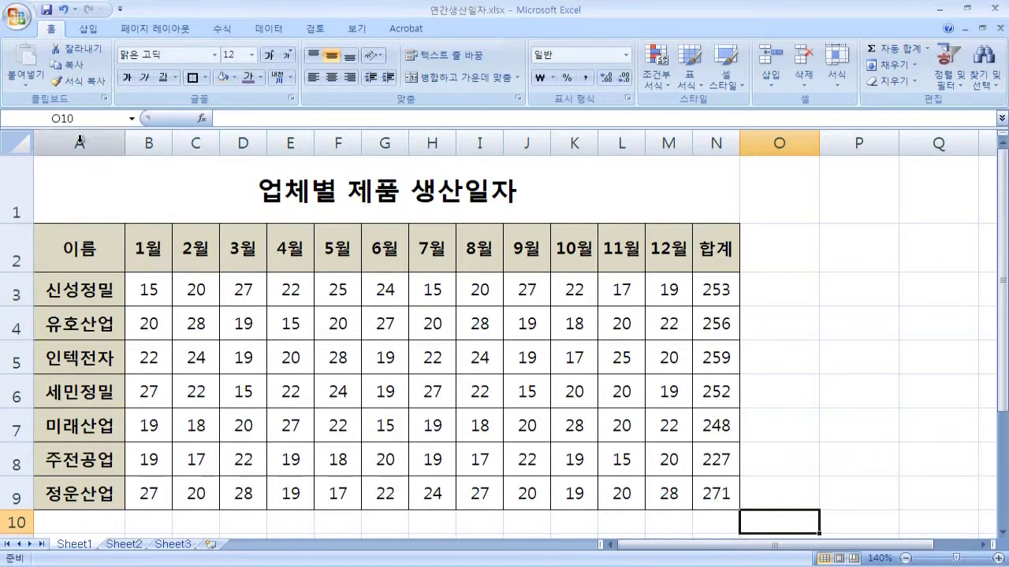
# - Narrow column A until names clip, widen it to about 13.63, then AutoFit it to the longest name
pyautogui.moveTo(125, 145)
pyautogui.mouseDown()
pyautogui.moveTo(148, 149)
pyautogui.moveTo(107, 150)
pyautogui.moveTo(145, 148)
pyautogui.mouseUp()
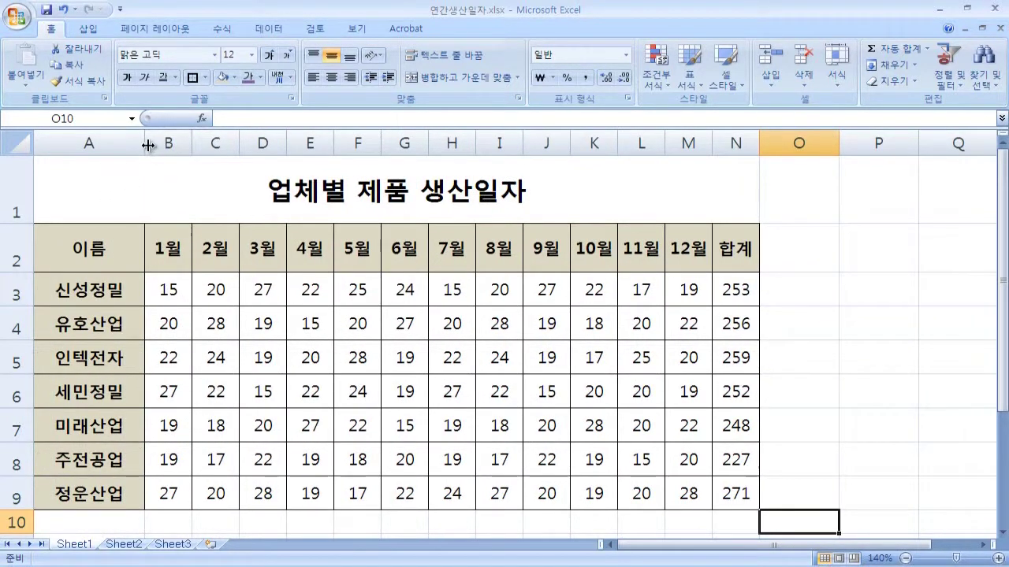
pyautogui.moveTo(148, 145); pyautogui.dragTo(91, 149)
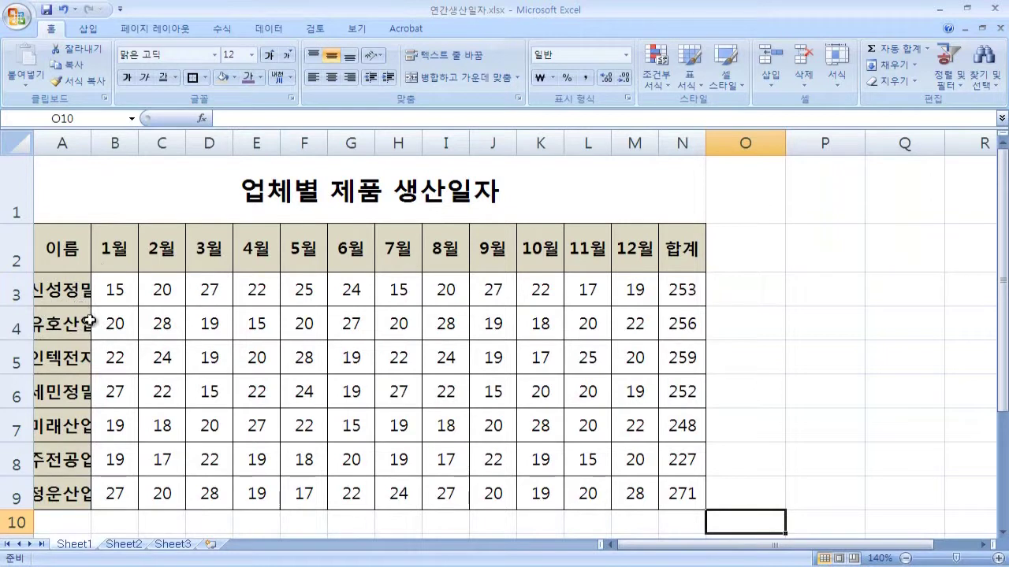
pyautogui.moveTo(91, 148); pyautogui.dragTo(160, 155)
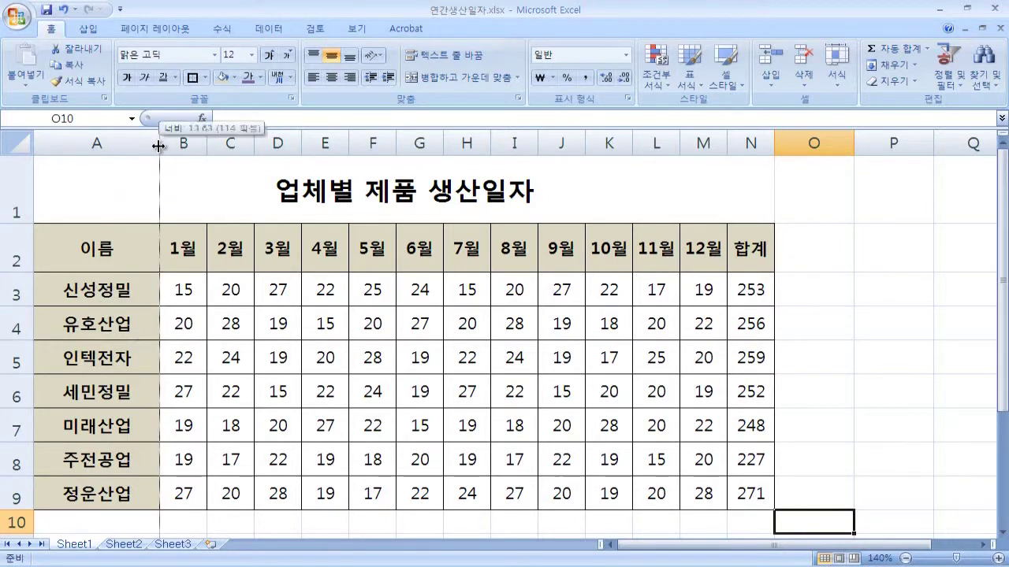
pyautogui.doubleClick(158, 146)
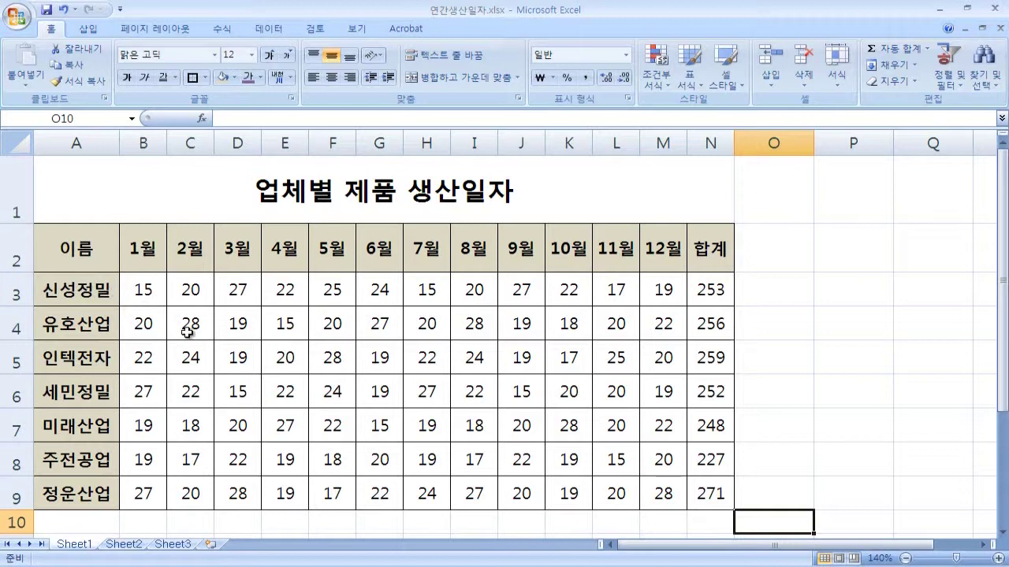
pyautogui.moveTo(143, 143); pyautogui.dragTo(709, 147)
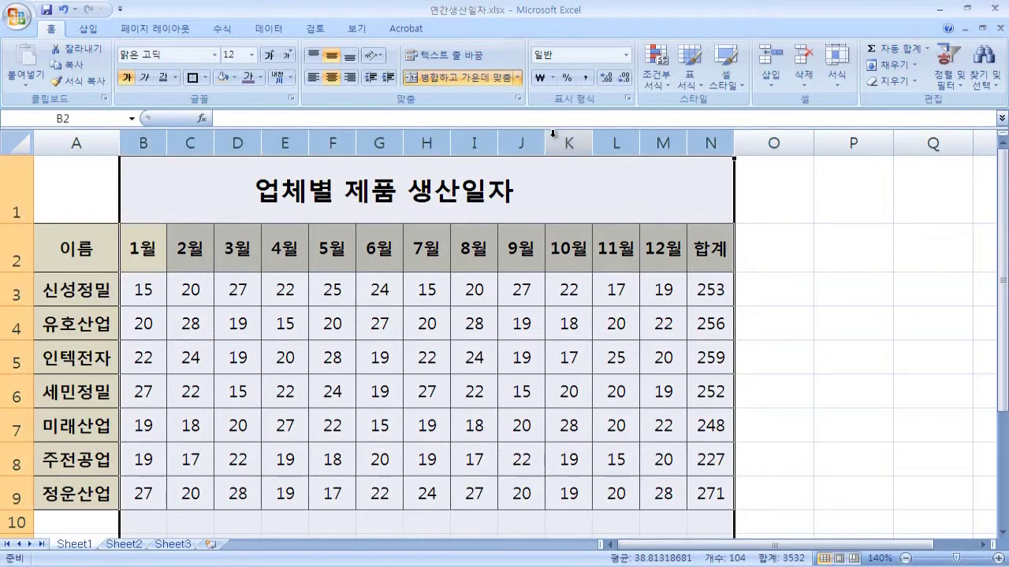
# - Clear the previous selection and select columns B through N, 1월 to 합계
pyautogui.press('Right')
pyautogui.press('Right')
pyautogui.press('Right')
pyautogui.press('Down')
pyautogui.press('Down')
pyautogui.press('Down')
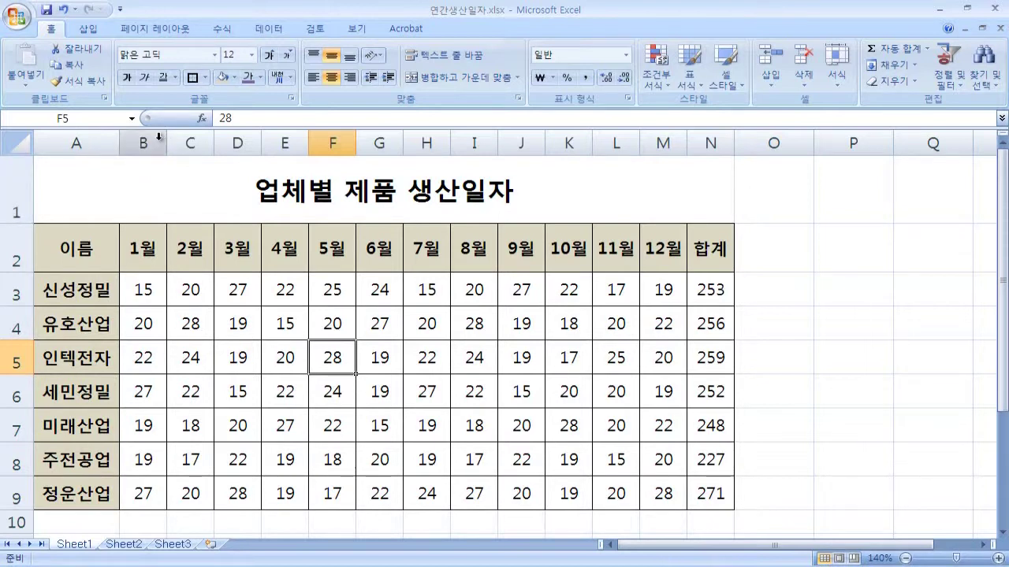
pyautogui.moveTo(161, 136); pyautogui.dragTo(483, 130)
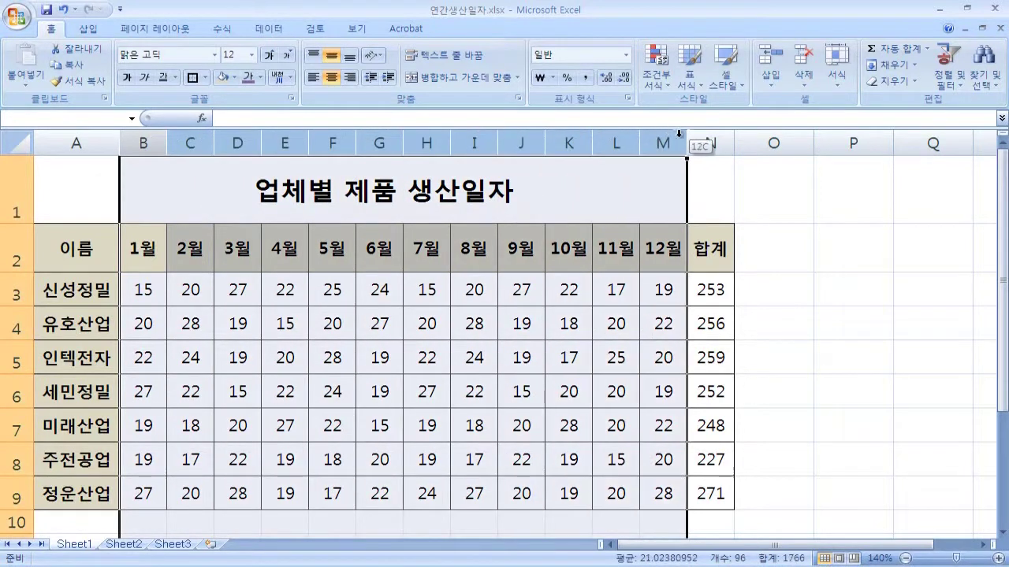
pyautogui.moveTo(484, 130); pyautogui.dragTo(709, 133)
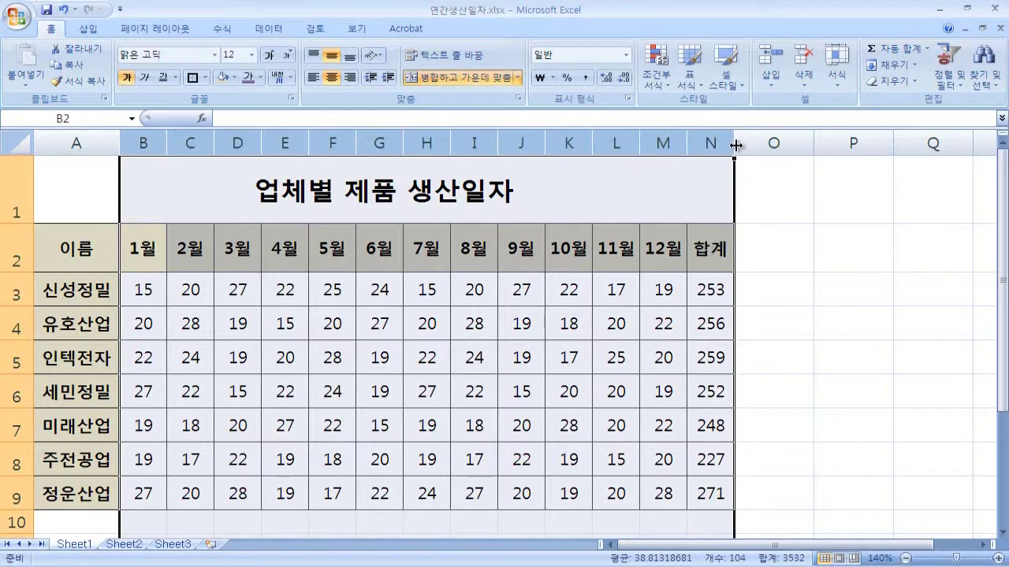
# - Widen the selected columns B–N together to a width of 6.88
pyautogui.moveTo(735, 145); pyautogui.dragTo(735, 144)
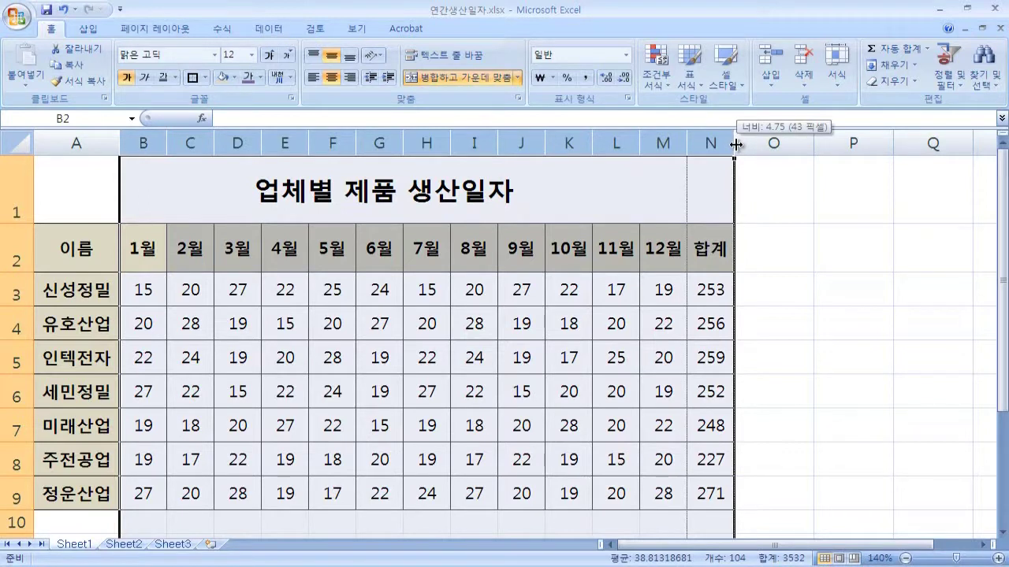
pyautogui.moveTo(735, 144); pyautogui.dragTo(753, 144)
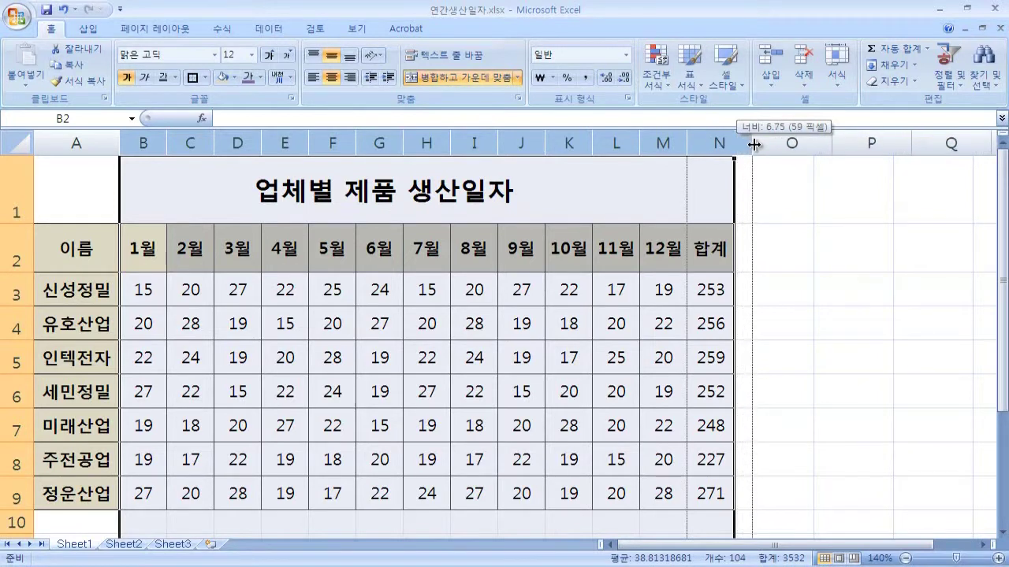
pyautogui.moveTo(754, 144); pyautogui.dragTo(755, 144)
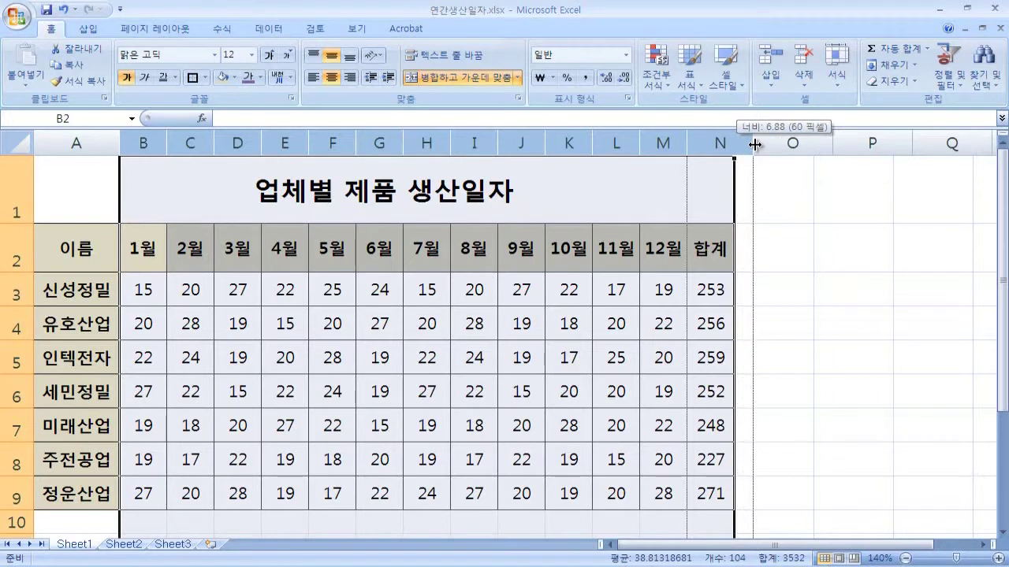
pyautogui.moveTo(755, 144); pyautogui.dragTo(754, 144)
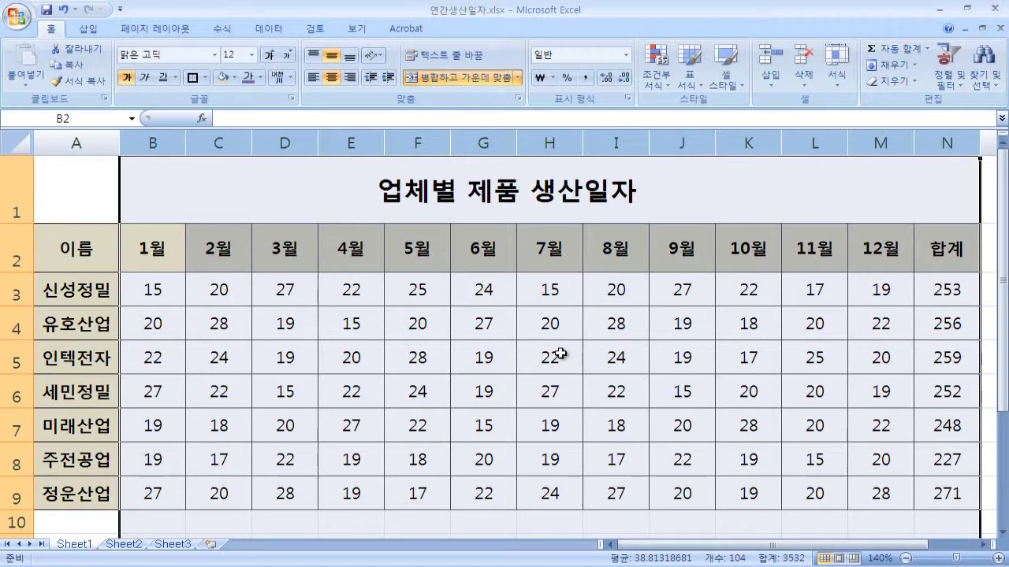
# - Try selecting columns B and D, then columns B through D, clearing the selection afterwards
pyautogui.click(443, 369)
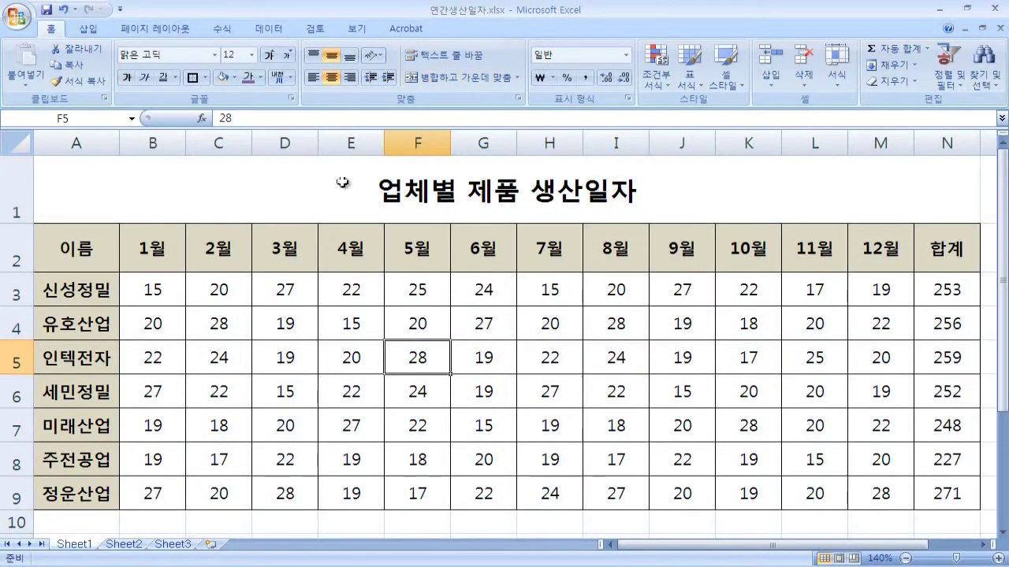
pyautogui.click(171, 145)
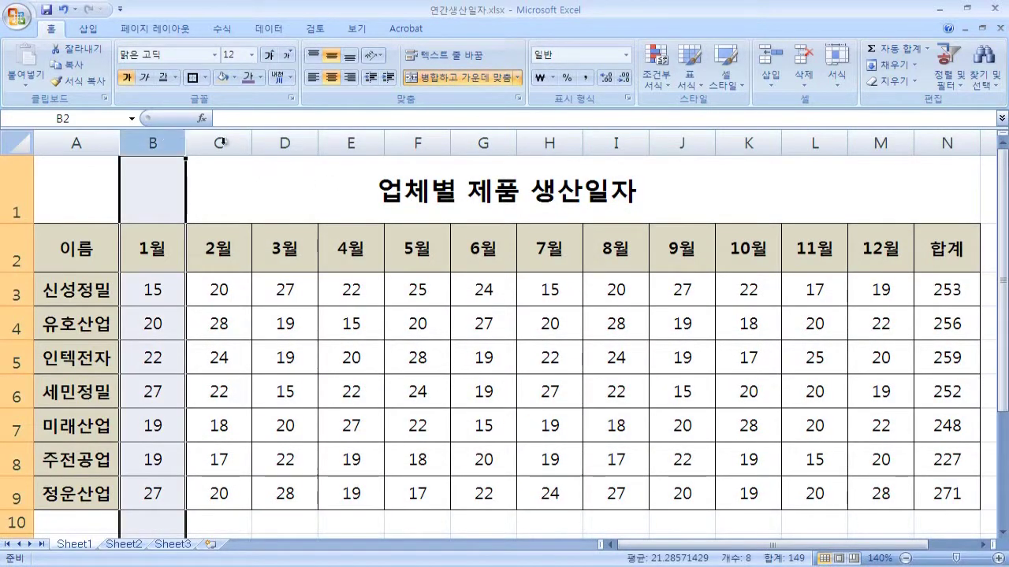
pyautogui.click(273, 142)
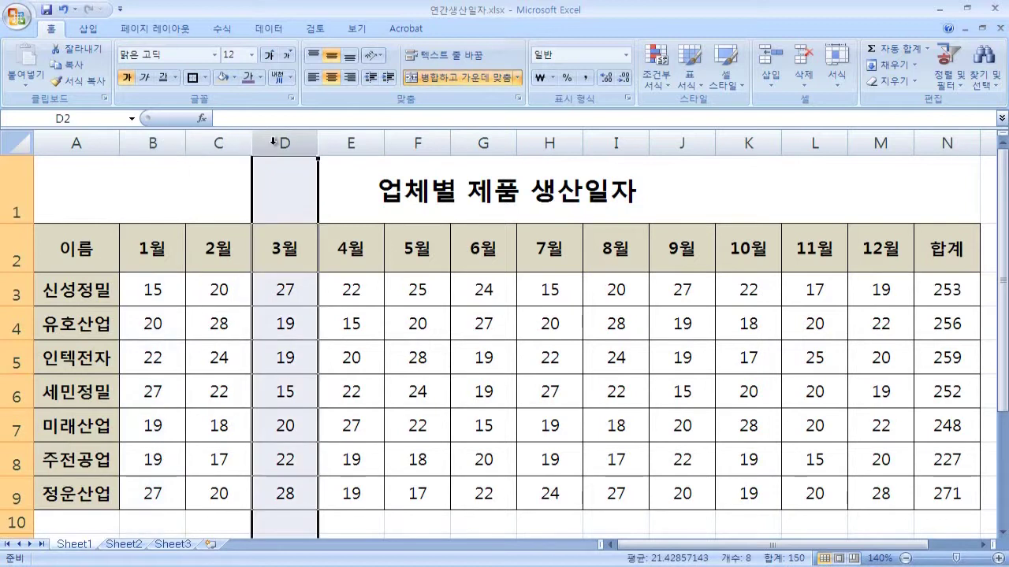
pyautogui.click(154, 142)
pyautogui.moveTo(154, 142); pyautogui.dragTo(282, 142)
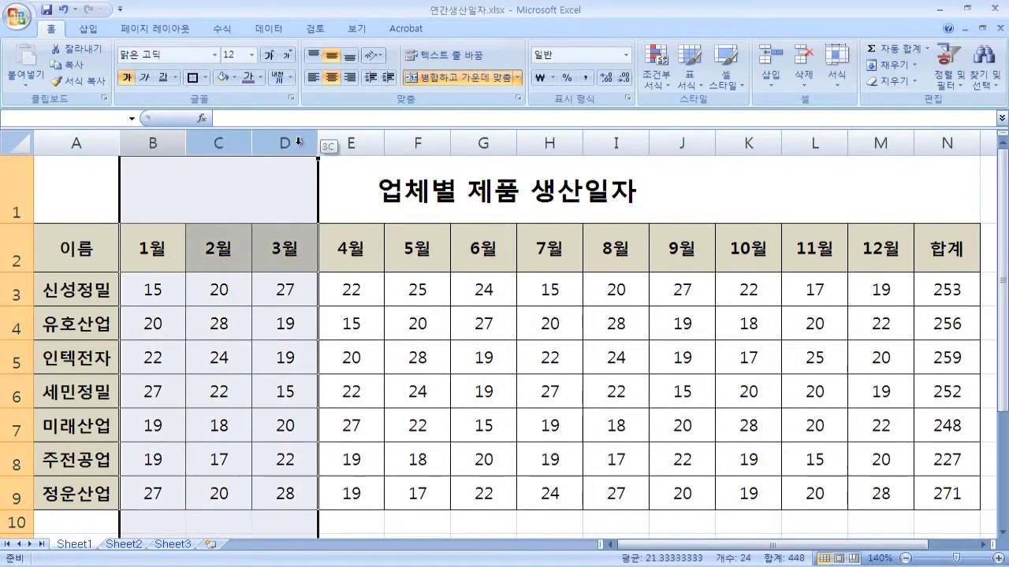
pyautogui.click(355, 302)
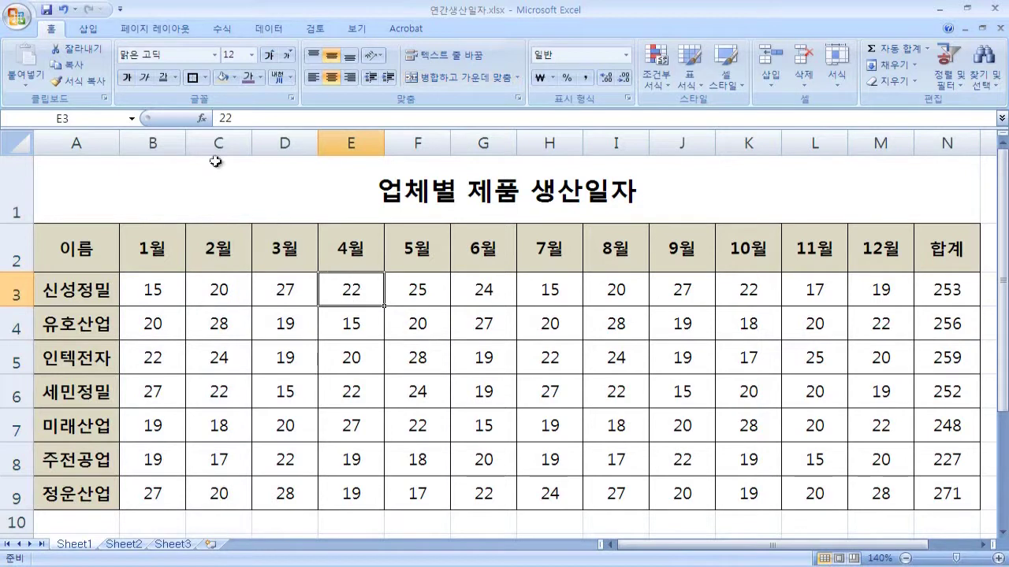
# - Select columns B, D, F, H, J and L and narrow them to 5.75, then 4.63
pyautogui.click(163, 138)
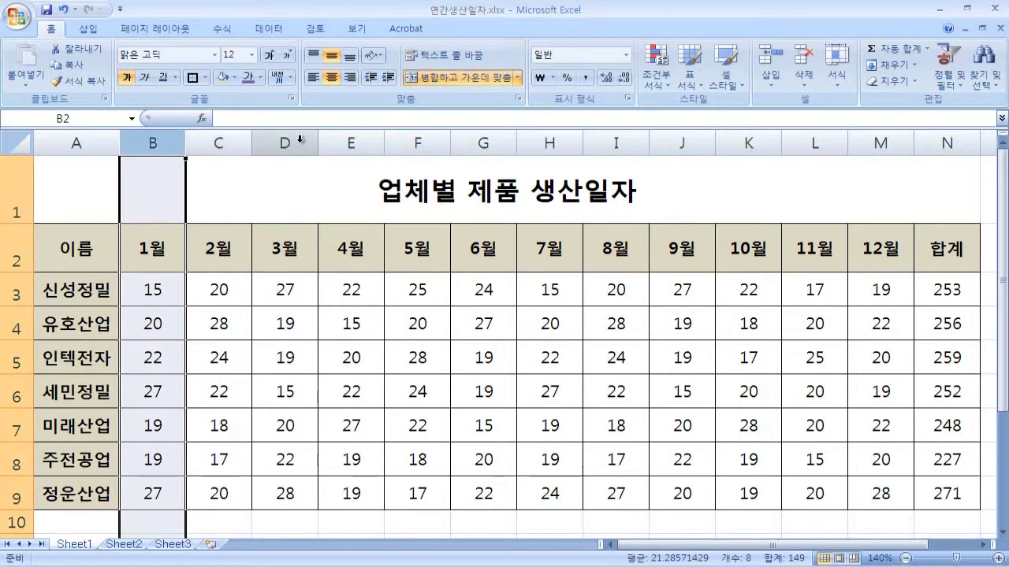
pyautogui.keyDown('ctrl'); pyautogui.click(299, 139); pyautogui.keyUp('ctrl')
pyautogui.keyDown('ctrl'); pyautogui.click(410, 136); pyautogui.keyUp('ctrl')
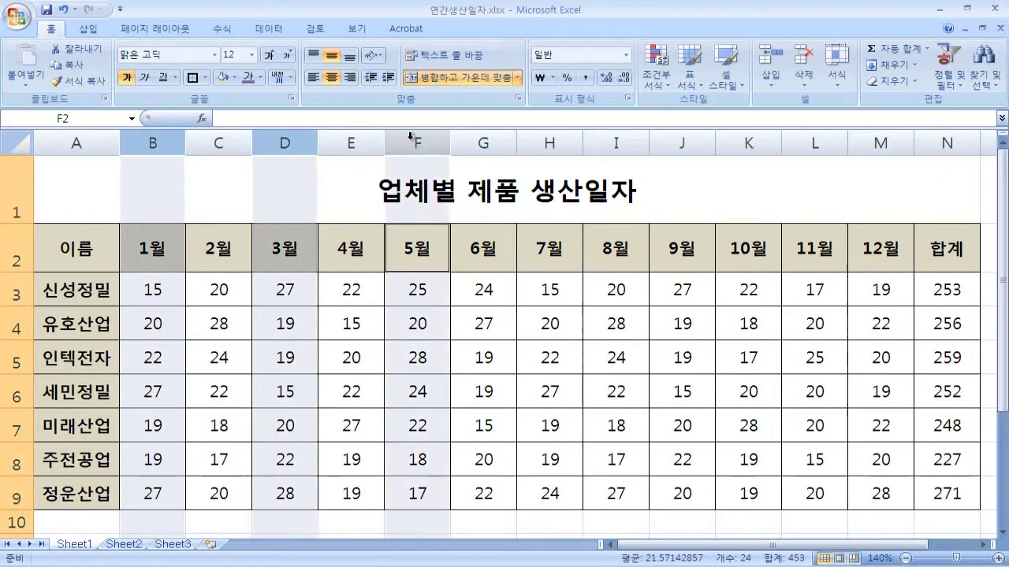
pyautogui.keyDown('ctrl'); pyautogui.click(550, 135); pyautogui.keyUp('ctrl')
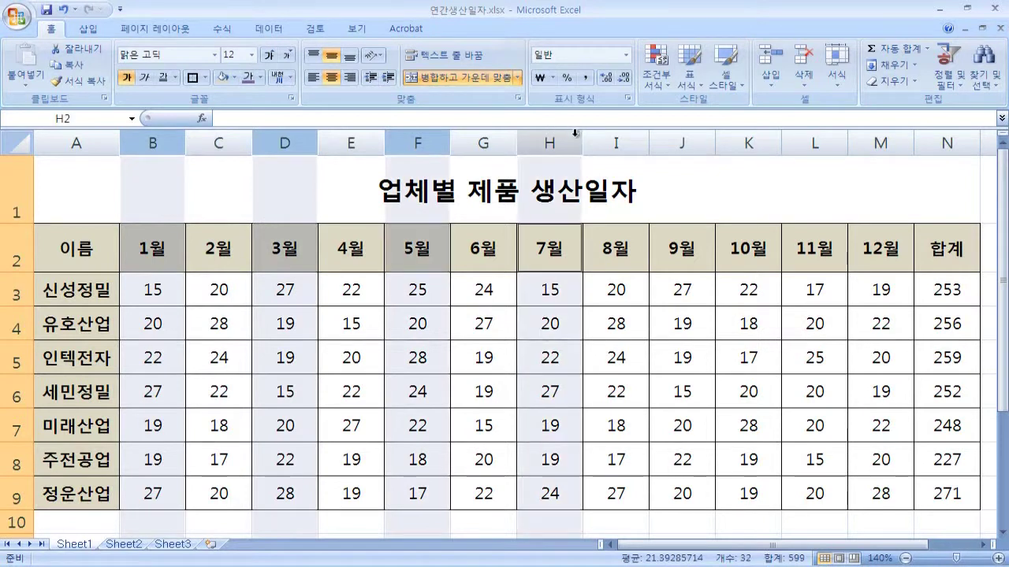
pyautogui.keyDown('ctrl'); pyautogui.click(682, 139); pyautogui.keyUp('ctrl')
pyautogui.keyDown('ctrl'); pyautogui.click(815, 142); pyautogui.keyUp('ctrl')
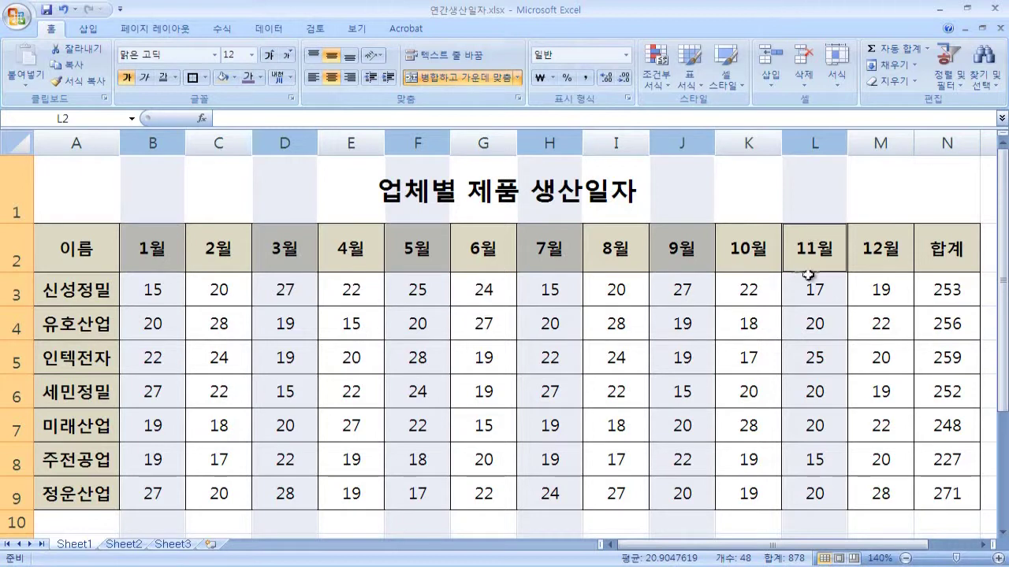
pyautogui.moveTo(848, 142); pyautogui.dragTo(837, 142)
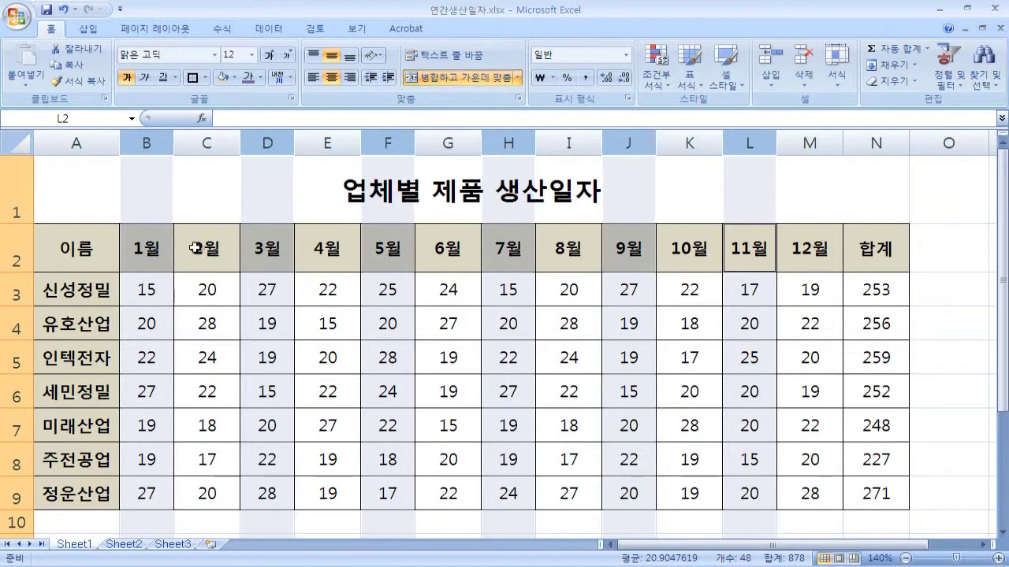
pyautogui.moveTo(174, 142); pyautogui.dragTo(169, 143)
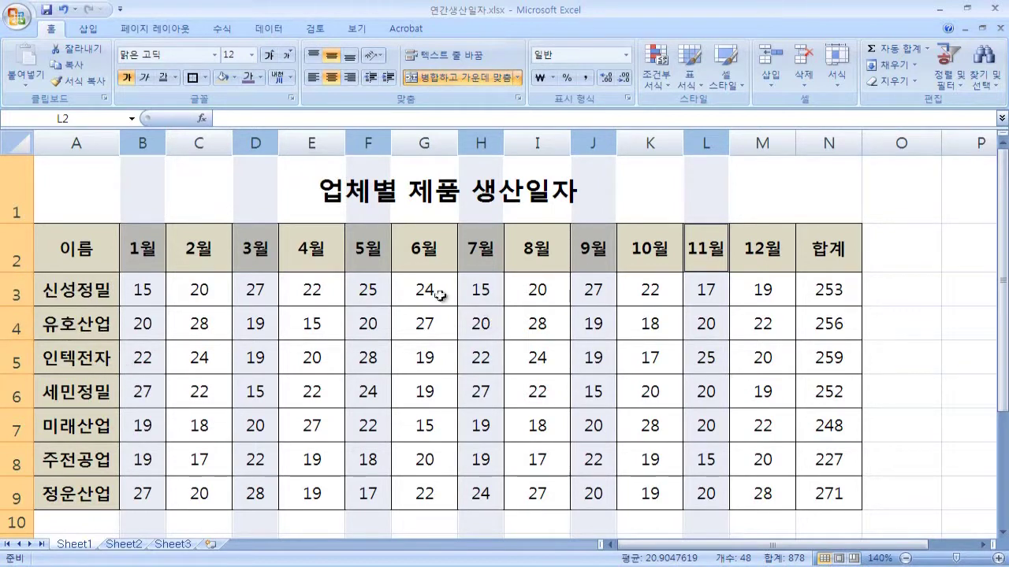
pyautogui.click(449, 356)
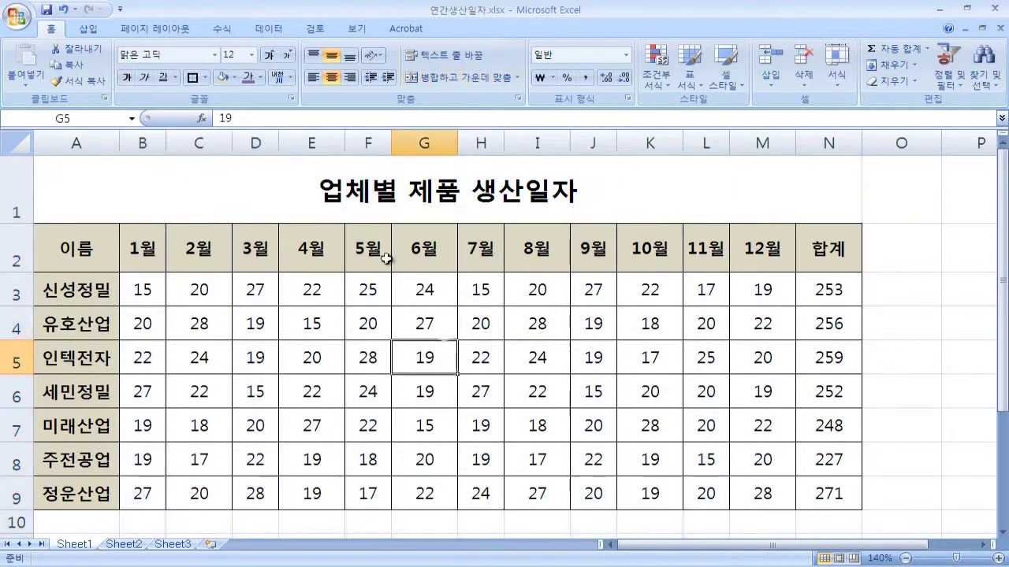
pyautogui.click(152, 137)
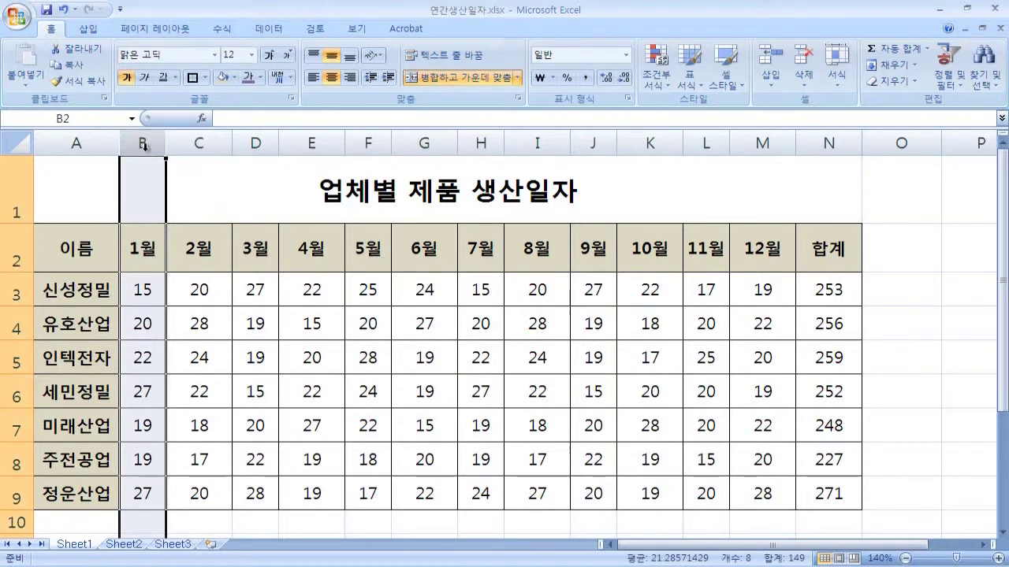
pyautogui.moveTo(142, 142); pyautogui.dragTo(826, 136)
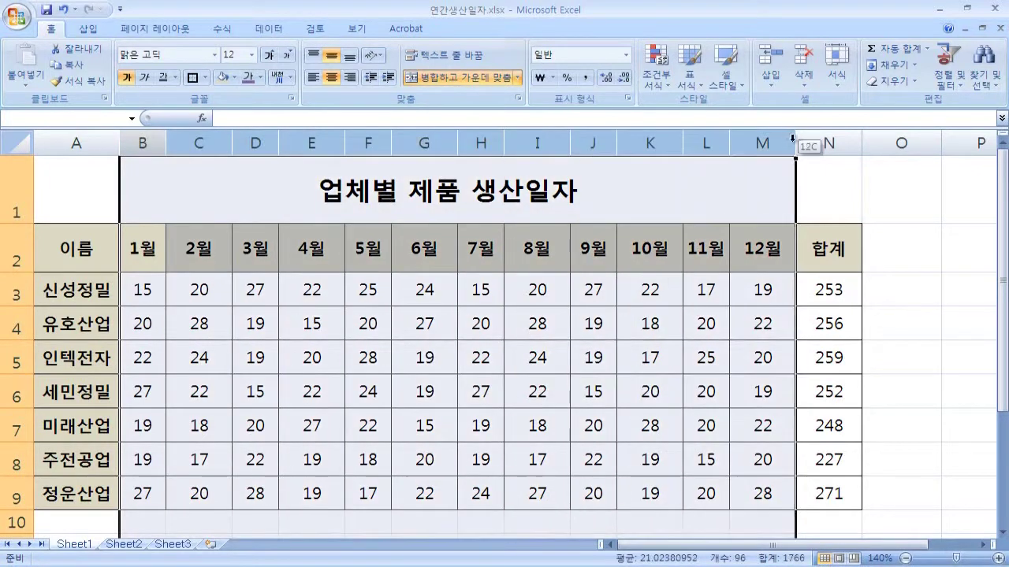
pyautogui.click(537, 357)
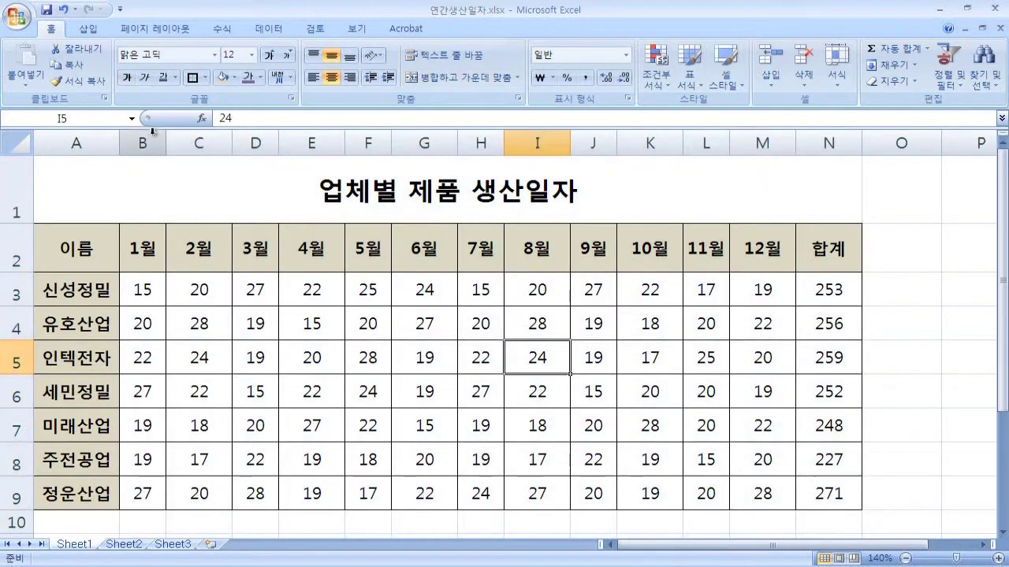
pyautogui.click(149, 132)
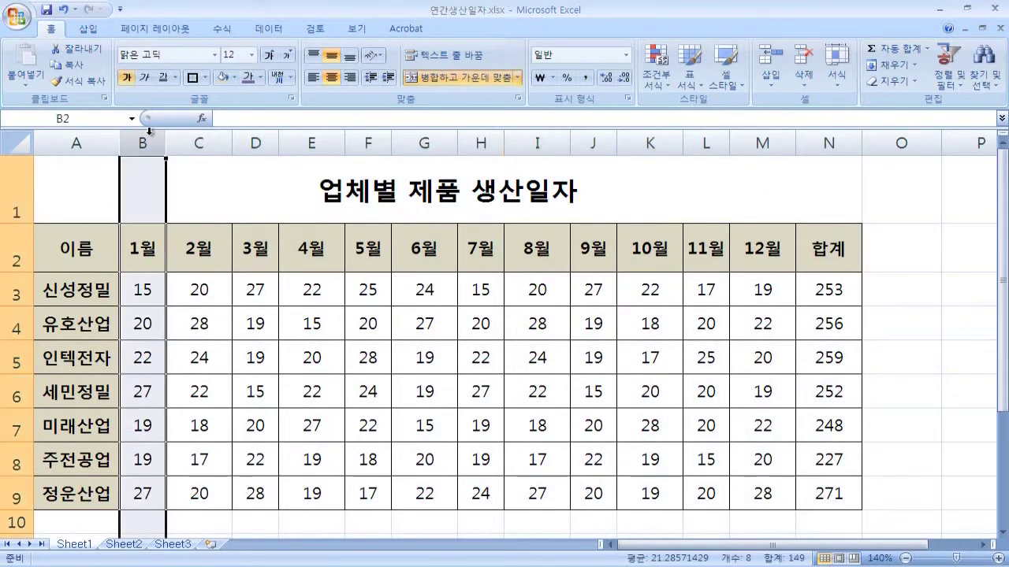
pyautogui.keyDown('shift'); pyautogui.click(834, 134); pyautogui.keyUp('shift')
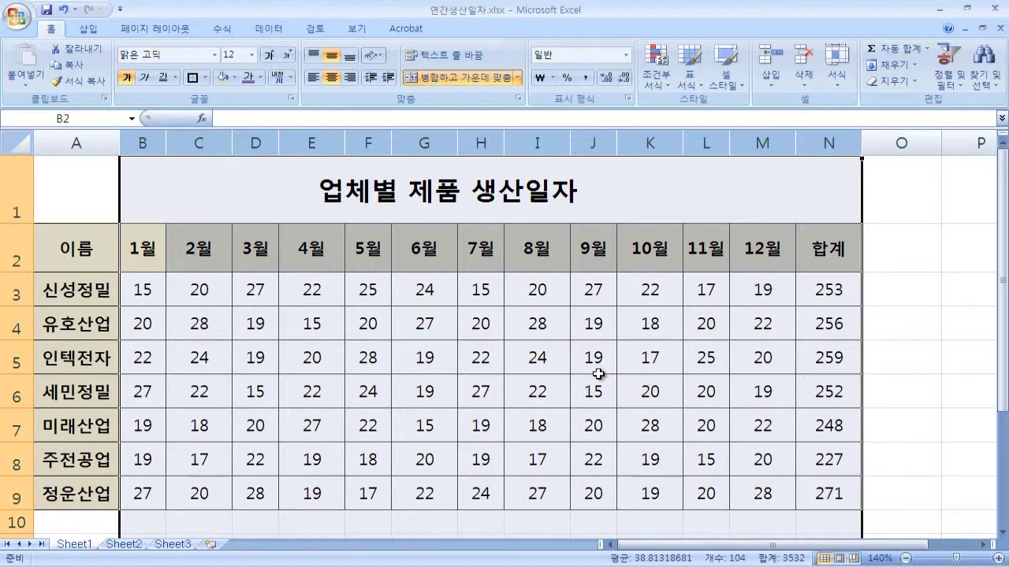
pyautogui.click(599, 374)
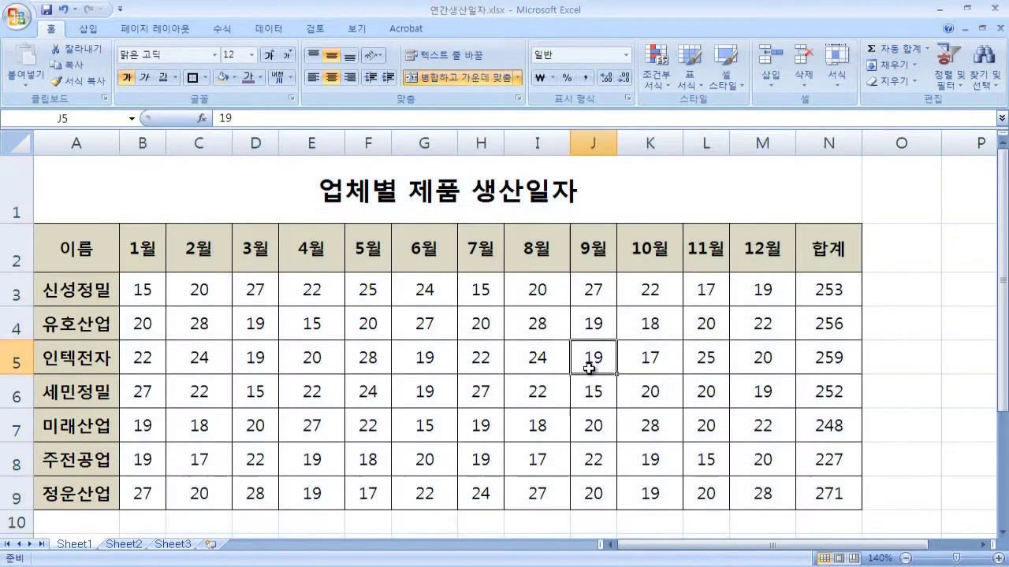
pyautogui.click(144, 134)
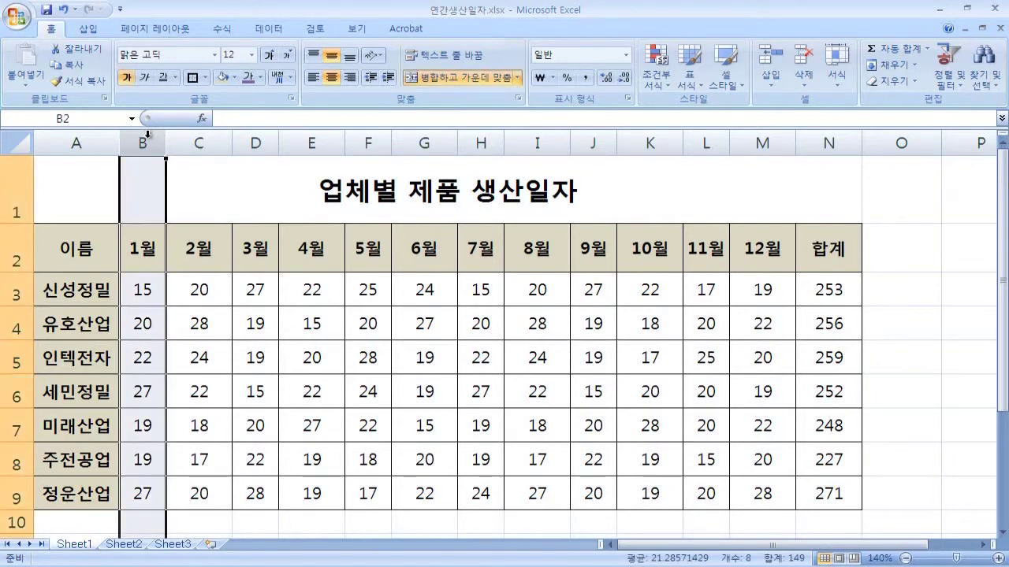
pyautogui.keyDown('ctrl'); pyautogui.click(268, 138); pyautogui.keyUp('ctrl')
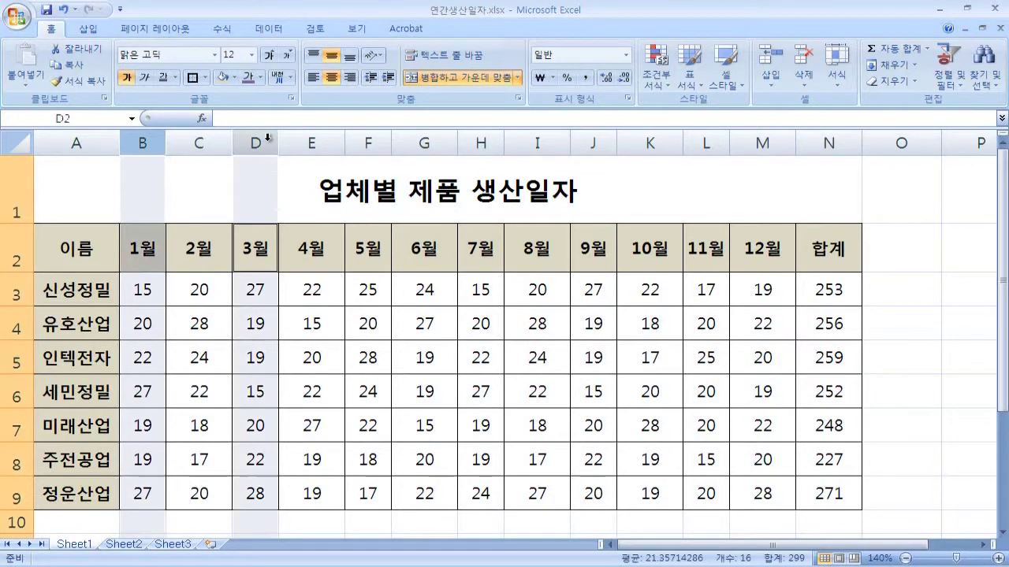
pyautogui.keyDown('ctrl'); pyautogui.click(368, 139); pyautogui.keyUp('ctrl')
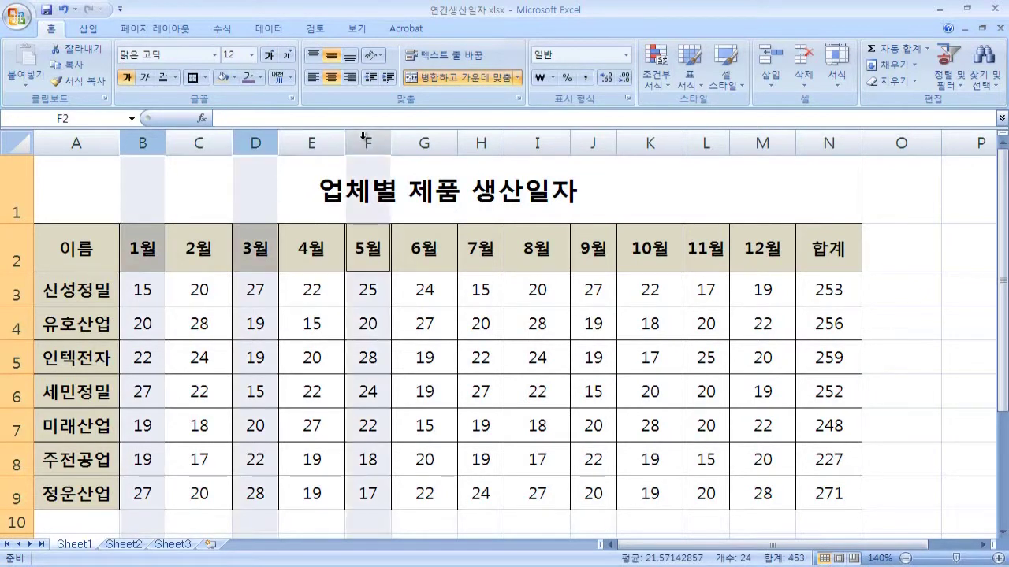
pyautogui.keyDown('ctrl'); pyautogui.click(482, 139); pyautogui.keyUp('ctrl')
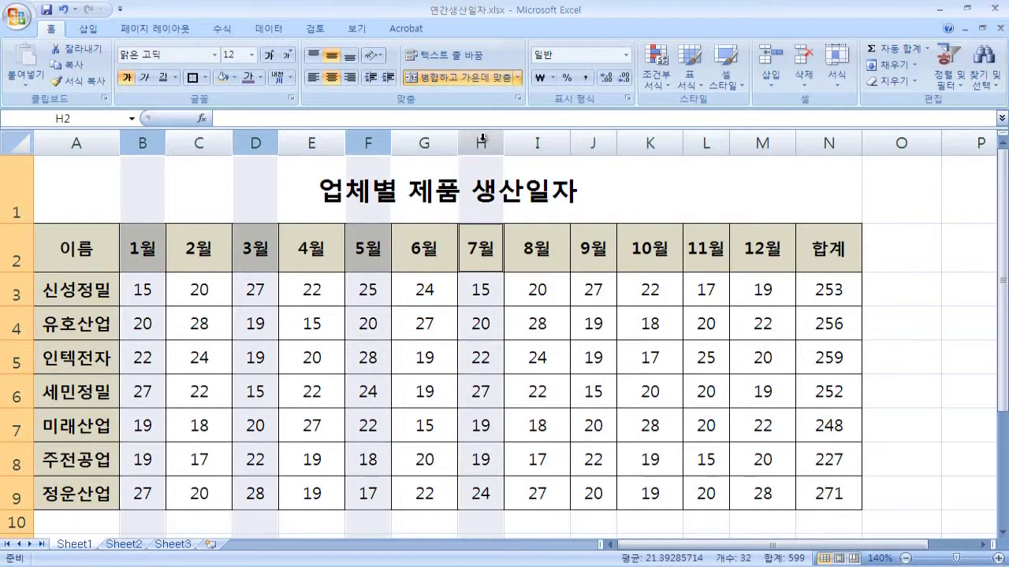
pyautogui.click(446, 290)
pyautogui.moveTo(19, 292); pyautogui.dragTo(19, 485)
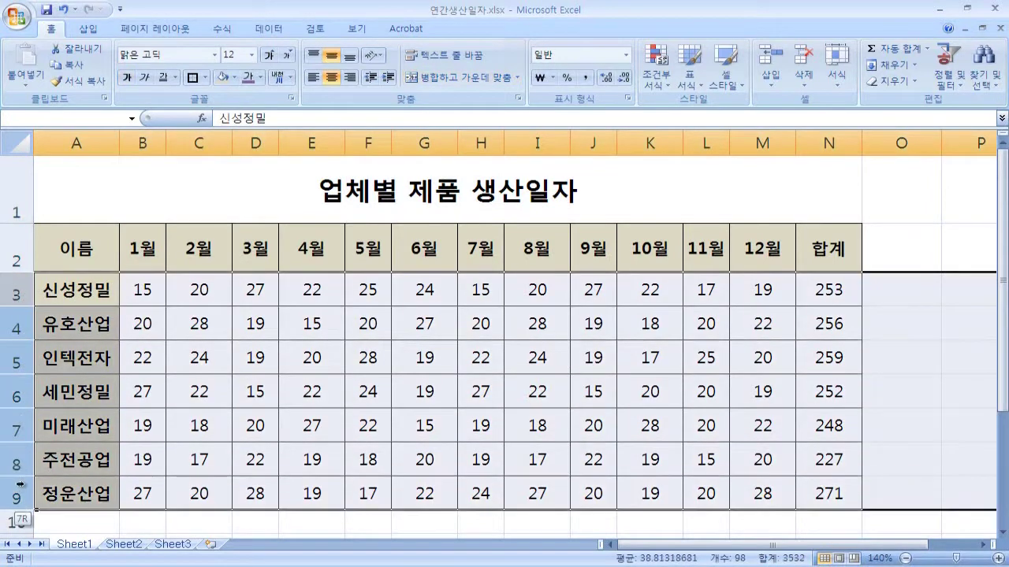
pyautogui.moveTo(19, 487); pyautogui.dragTo(19, 292)
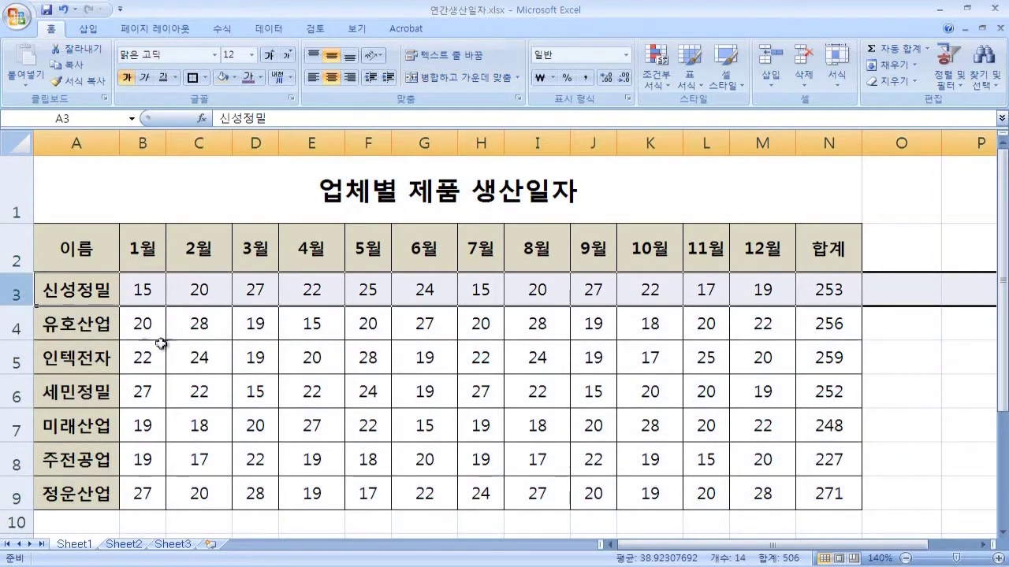
pyautogui.click(171, 344)
pyautogui.click(16, 292)
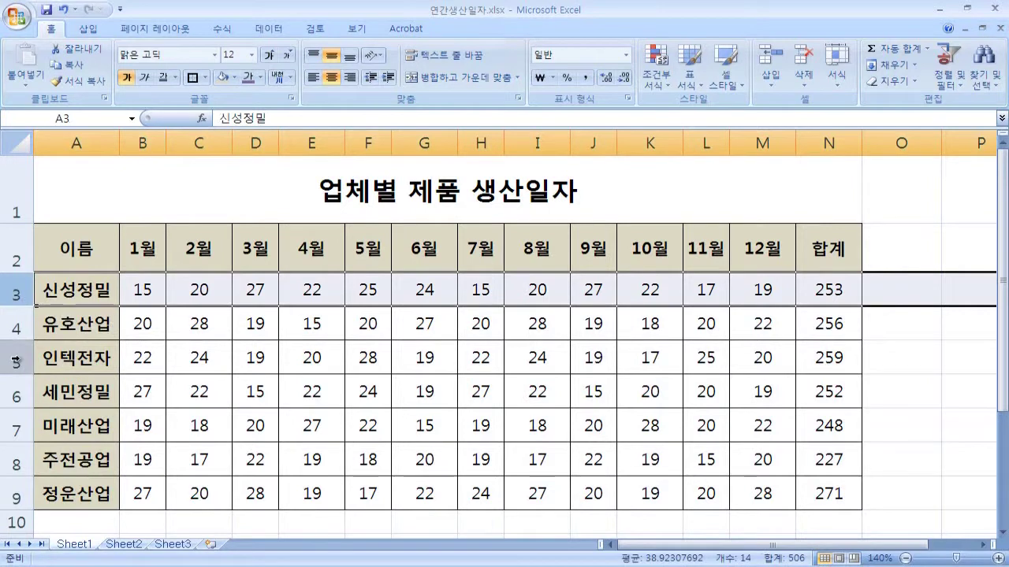
pyautogui.keyDown('ctrl'); pyautogui.click(15, 360); pyautogui.keyUp('ctrl')
pyautogui.keyDown('ctrl'); pyautogui.click(16, 426); pyautogui.keyUp('ctrl')
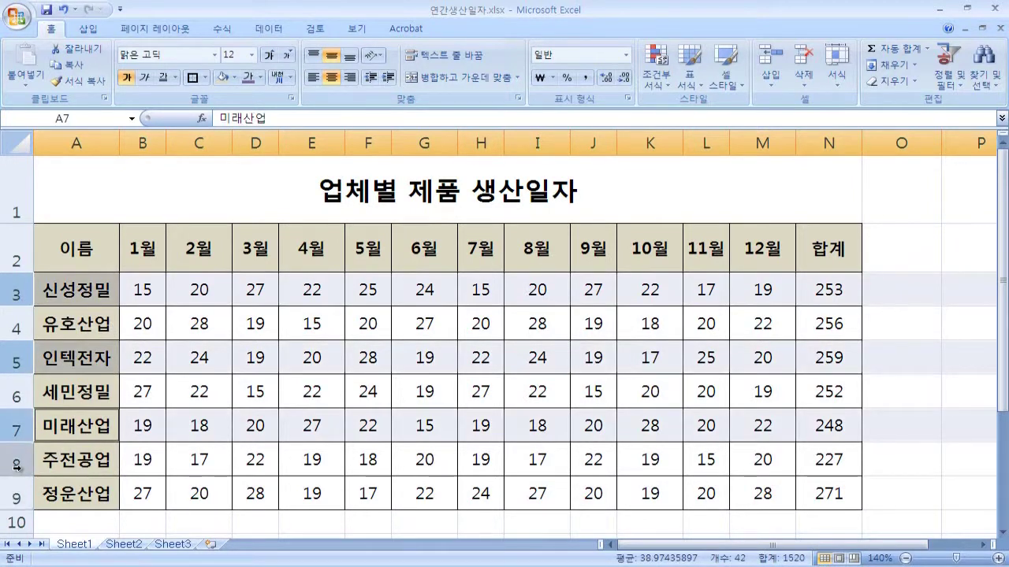
pyautogui.keyDown('ctrl'); pyautogui.click(16, 465); pyautogui.keyUp('ctrl')
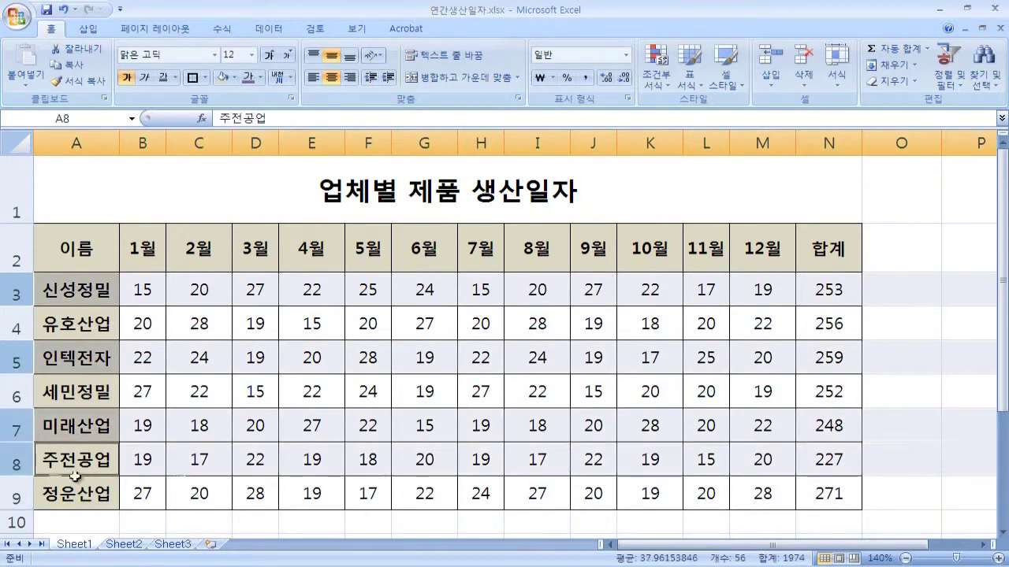
pyautogui.click(484, 425)
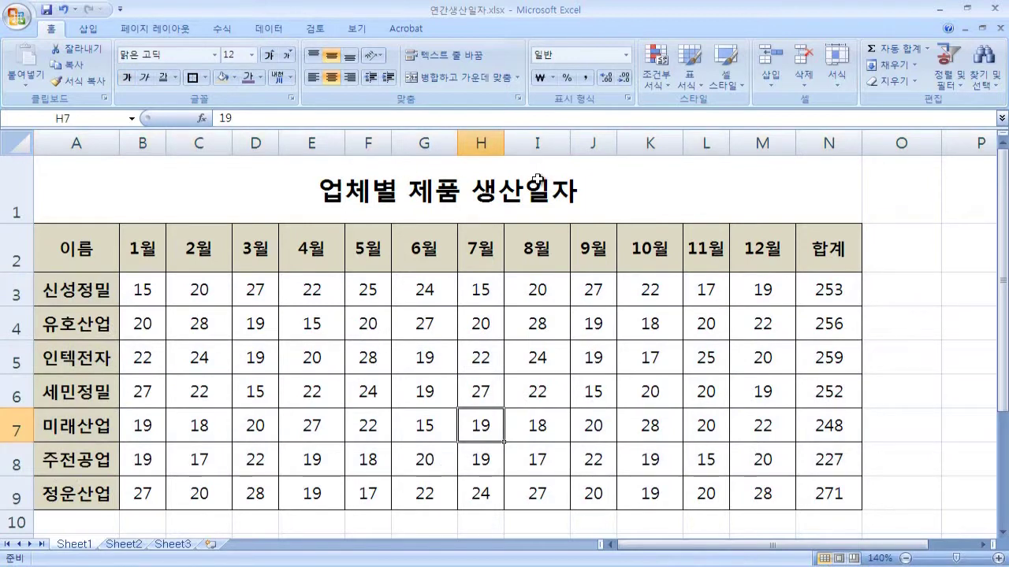
pyautogui.click(13, 390)
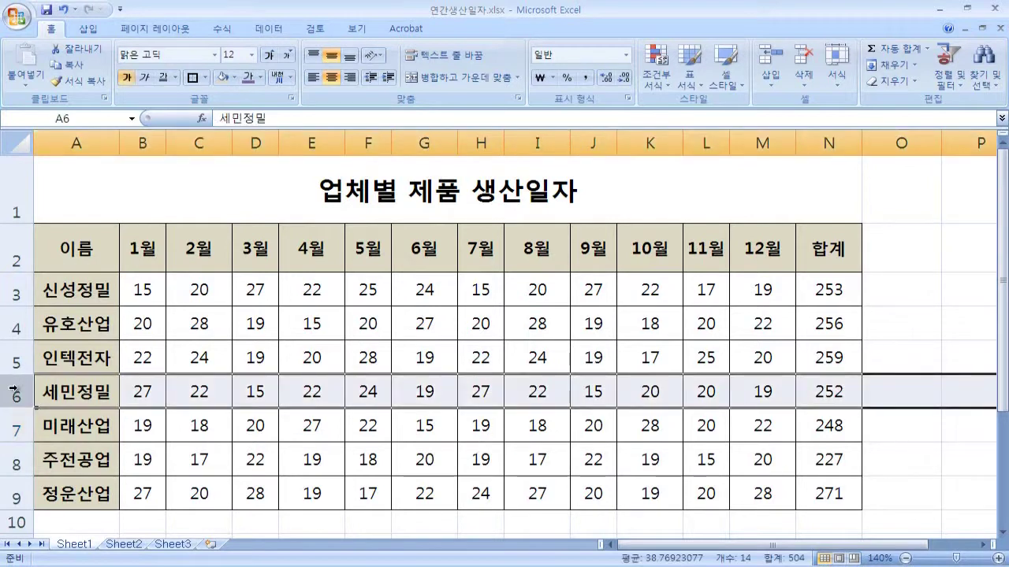
pyautogui.keyDown('ctrl'); pyautogui.click(9, 462); pyautogui.keyUp('ctrl')
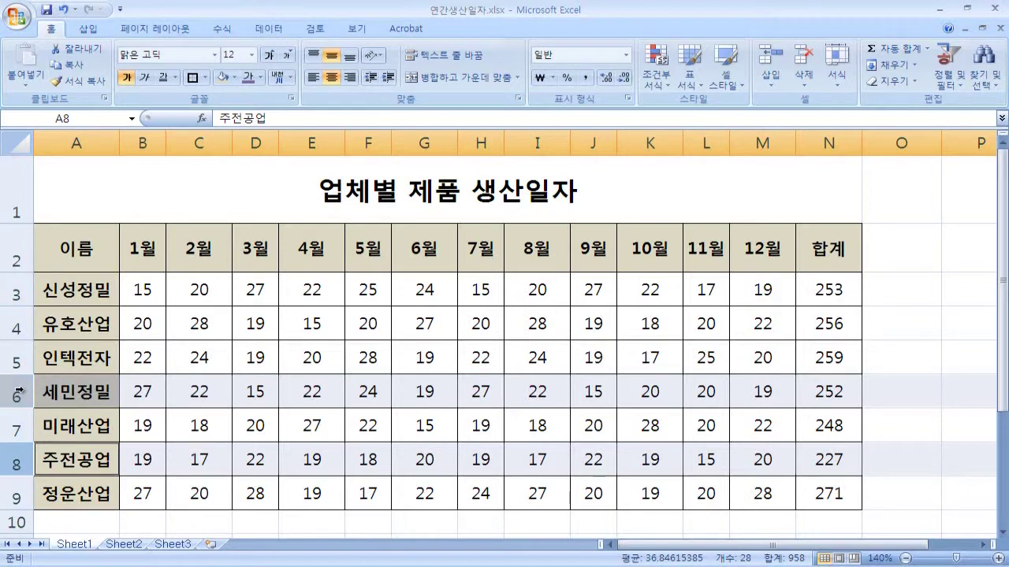
pyautogui.rightClick(18, 391)
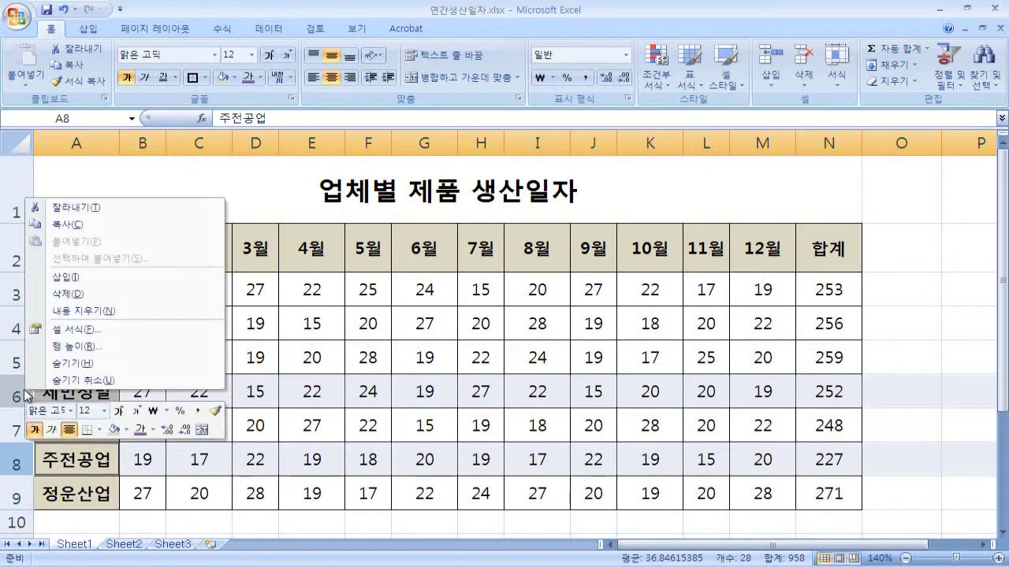
pyautogui.click(131, 294)
pyautogui.click(203, 500)
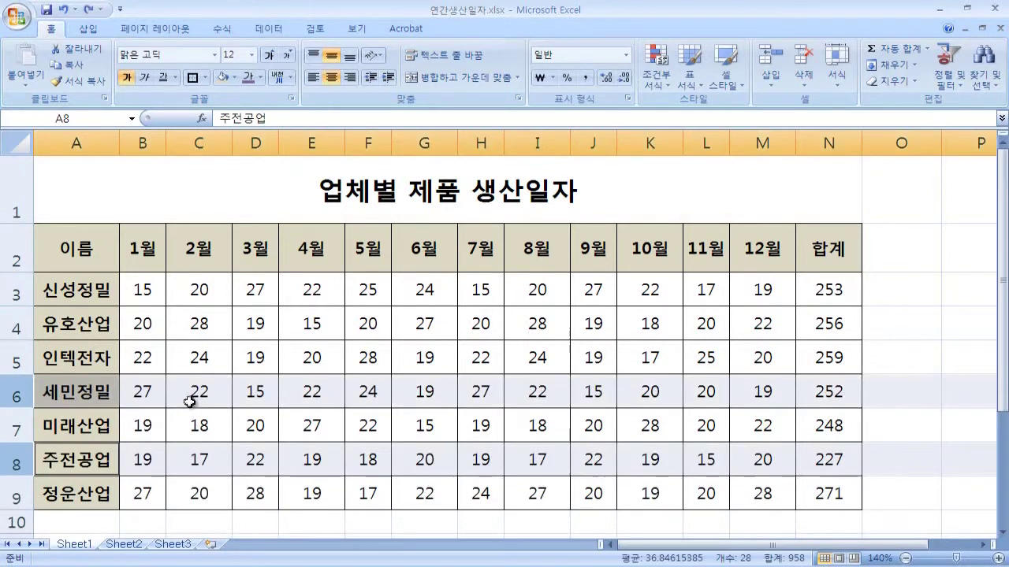
pyautogui.click(198, 320)
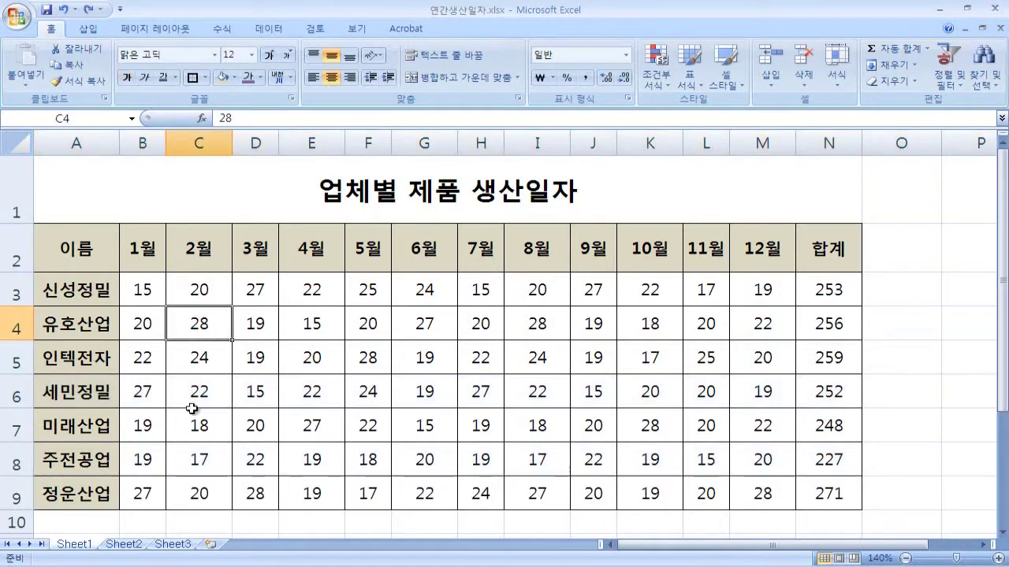
pyautogui.moveTo(98, 398); pyautogui.dragTo(813, 398)
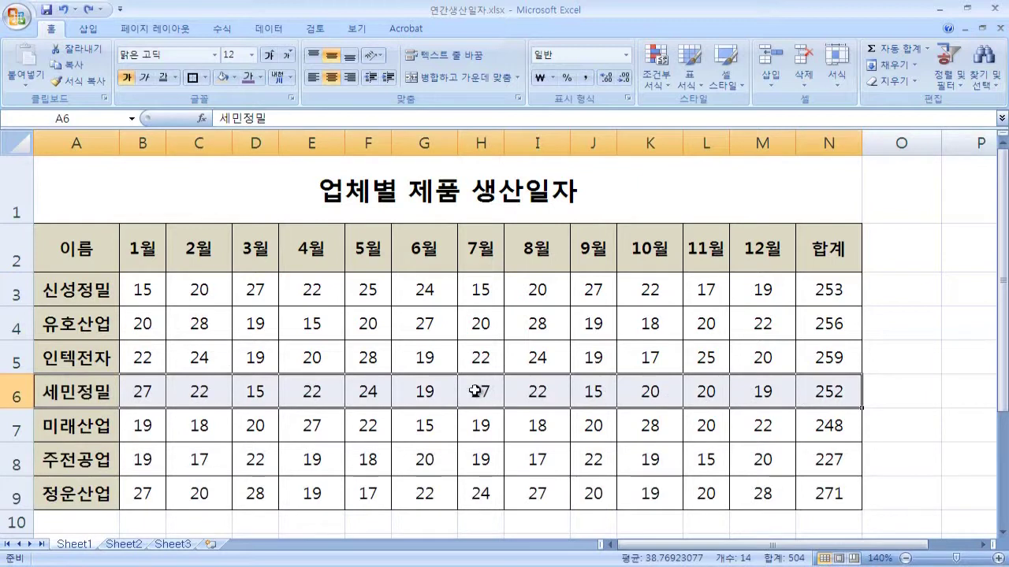
pyautogui.rightClick(474, 389)
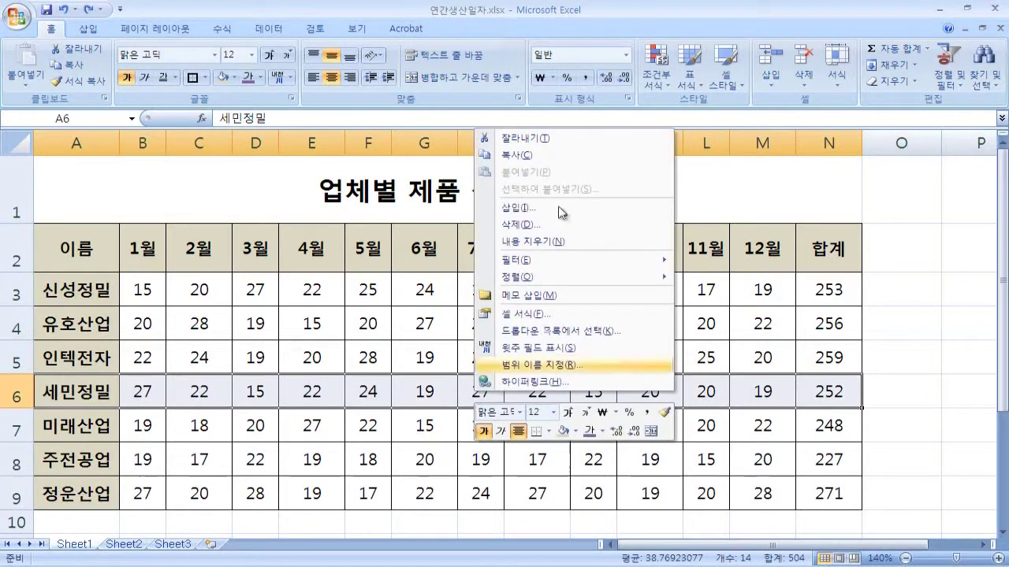
pyautogui.click(526, 225)
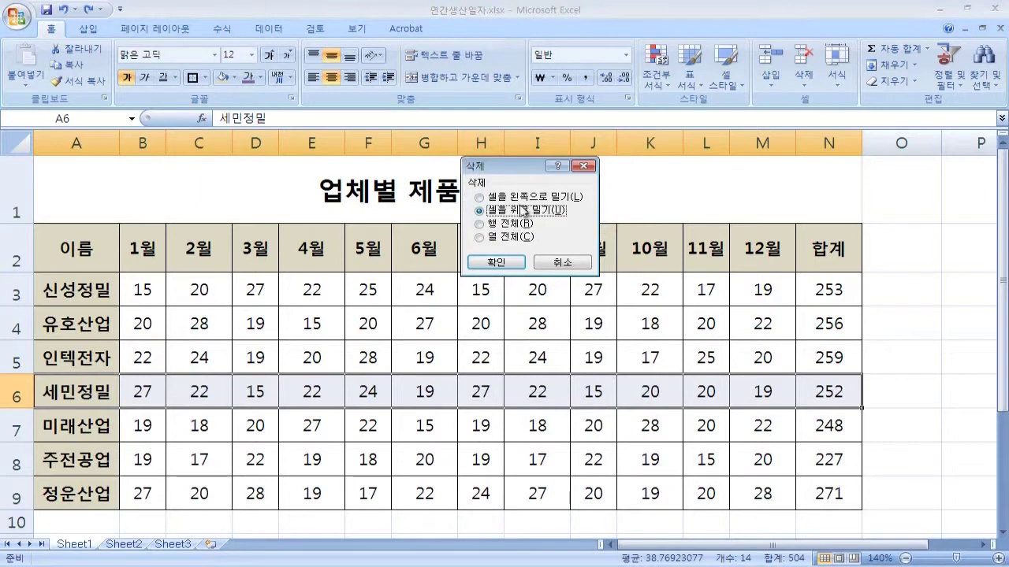
pyautogui.click(495, 262)
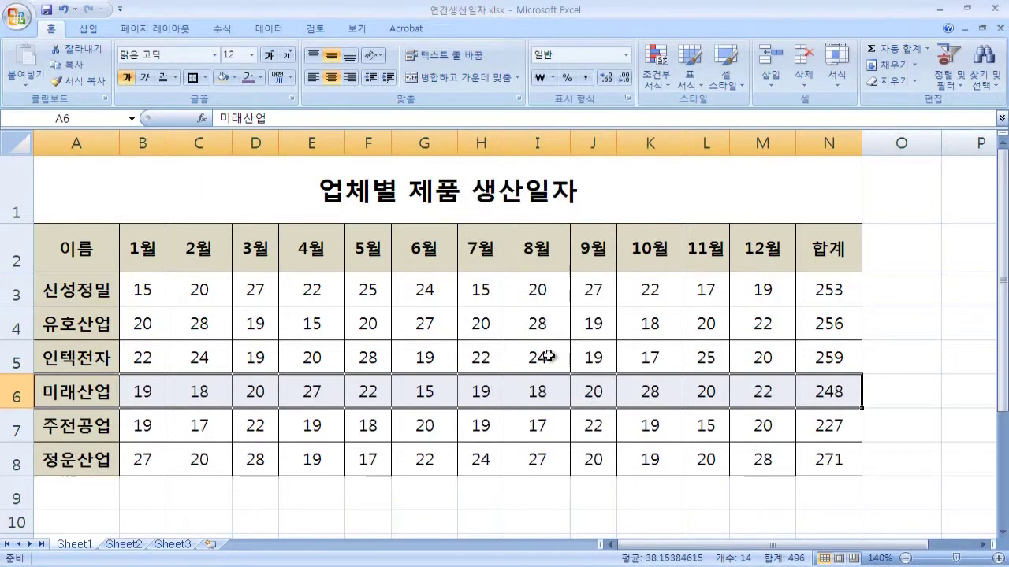
pyautogui.hotkey('ctrl', 'z')
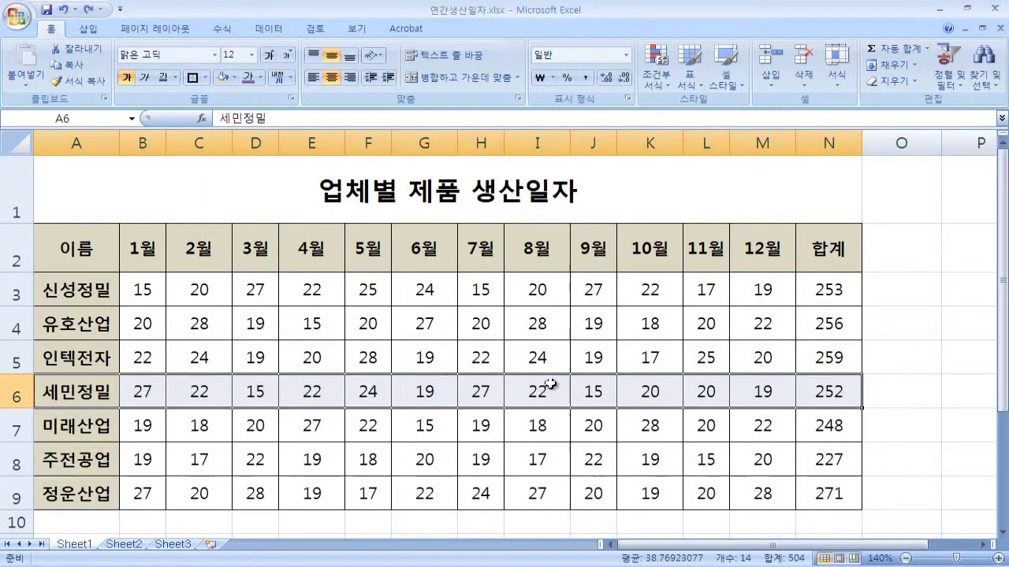
pyautogui.click(881, 319)
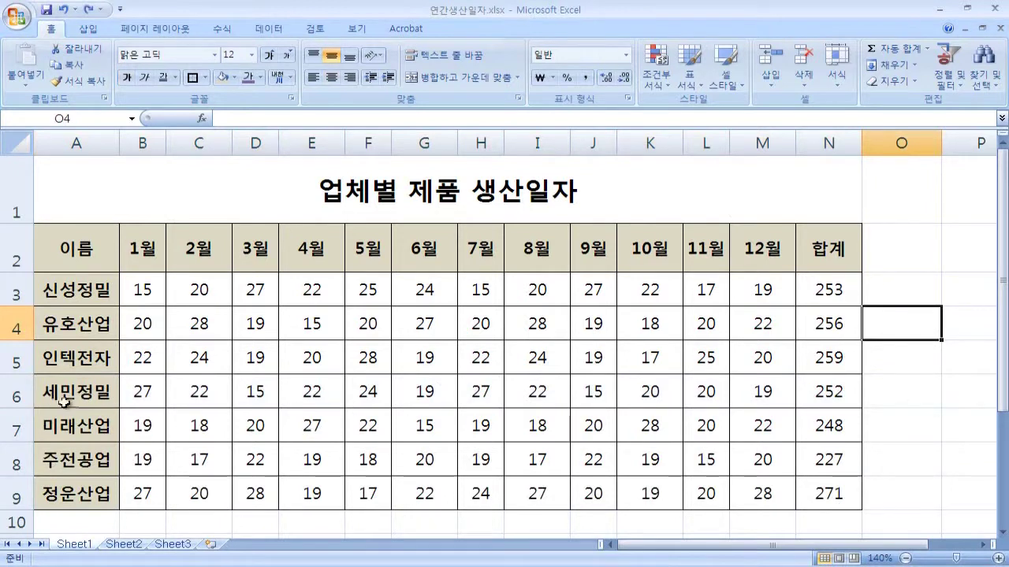
# - Delete the 세민정밀 row 6, undo the deletion with Ctrl+Z, and select cell E6
pyautogui.click(19, 394)
pyautogui.rightClick(19, 394)
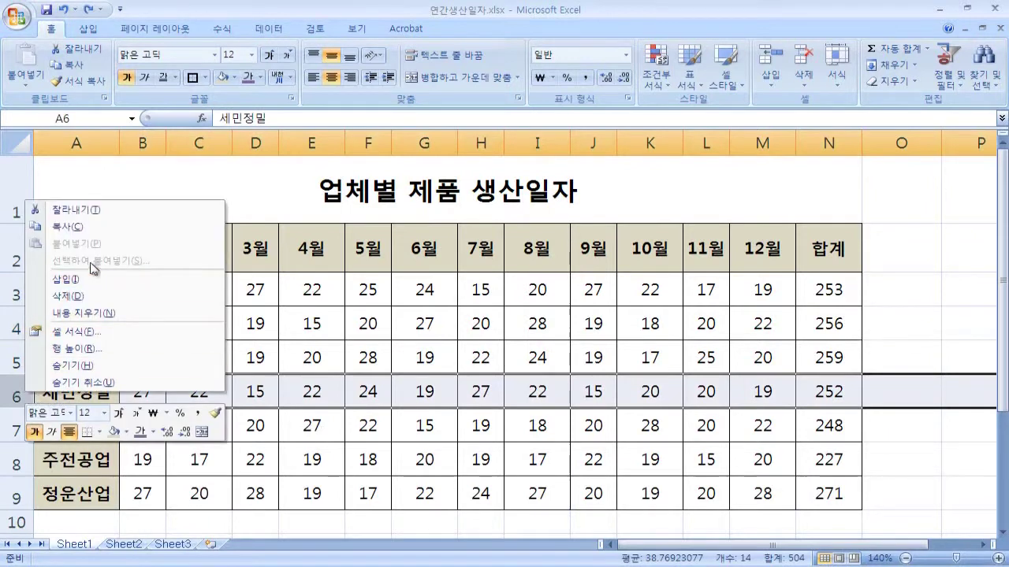
pyautogui.click(90, 299)
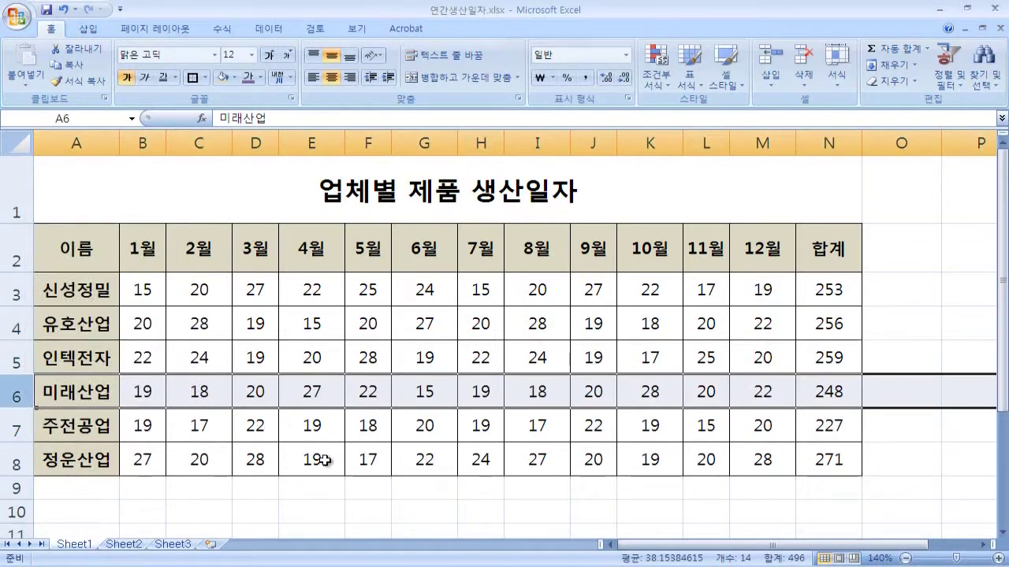
pyautogui.hotkey('ctrl', 'z')
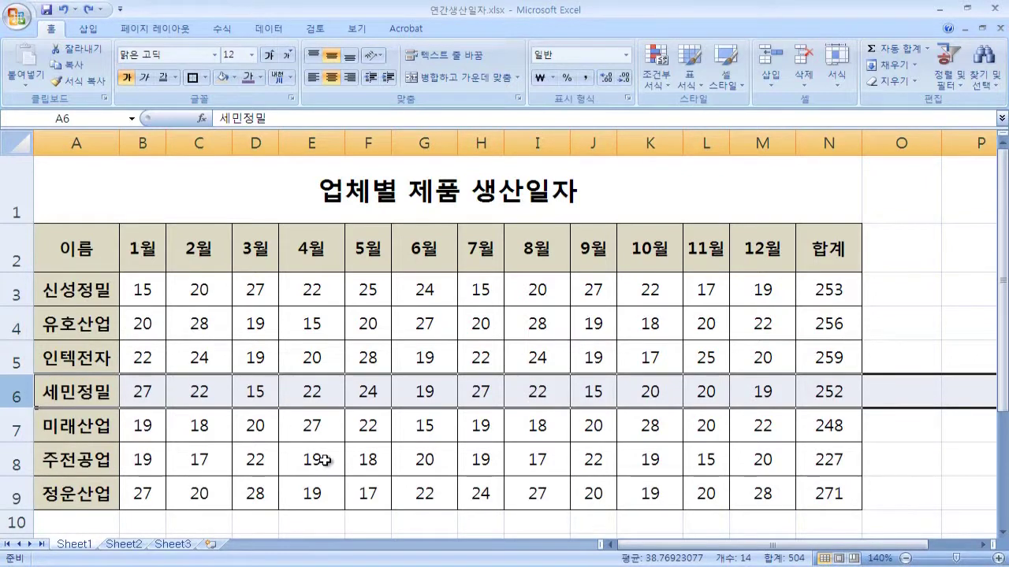
pyautogui.click(331, 391)
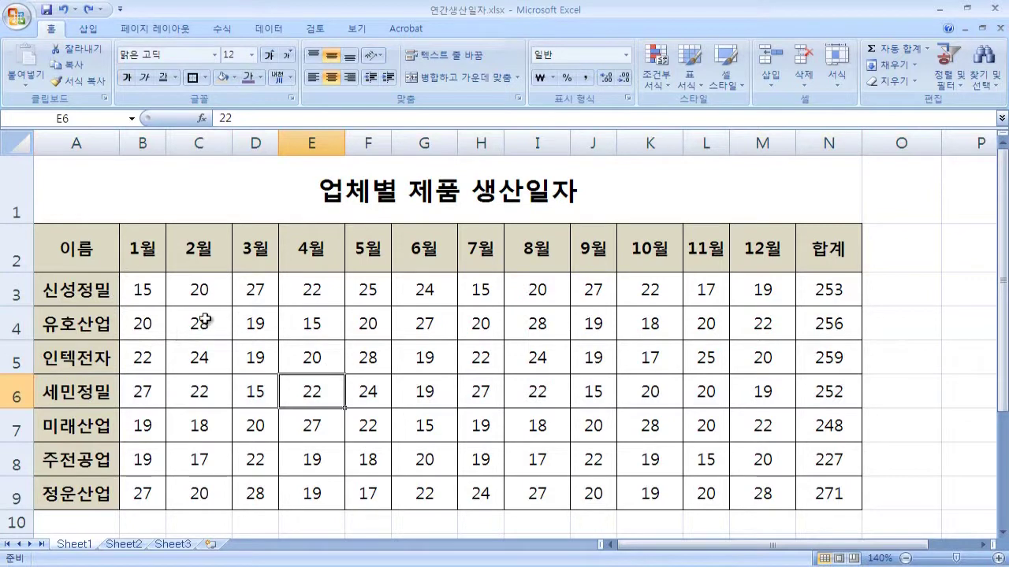
# - Select columns B through N, covering 1월 through 합계, of the production table
pyautogui.moveTo(141, 144); pyautogui.dragTo(800, 138)
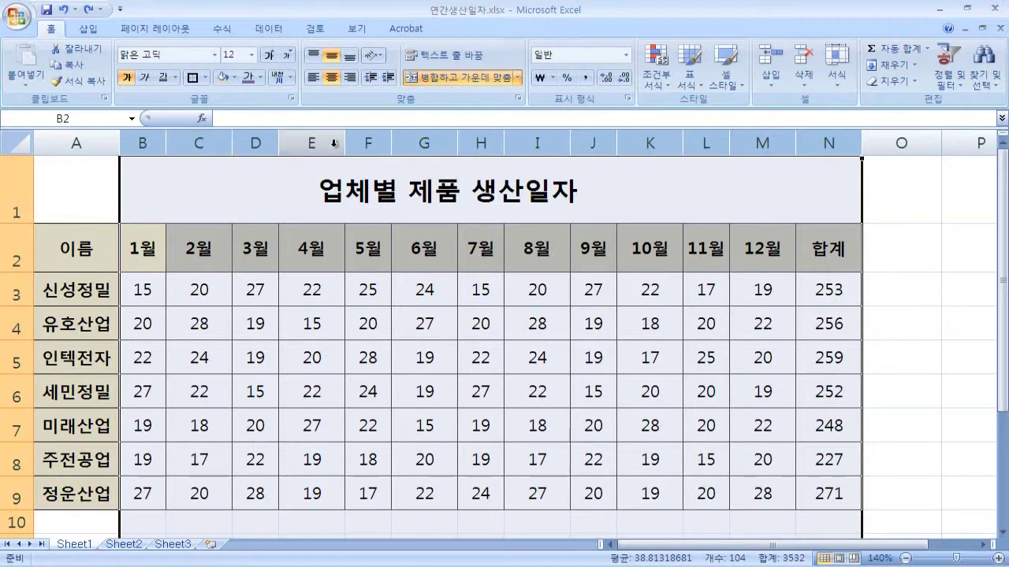
# - Set the column width of the selected columns B–N to 10 through 열 너비
pyautogui.rightClick(335, 146)
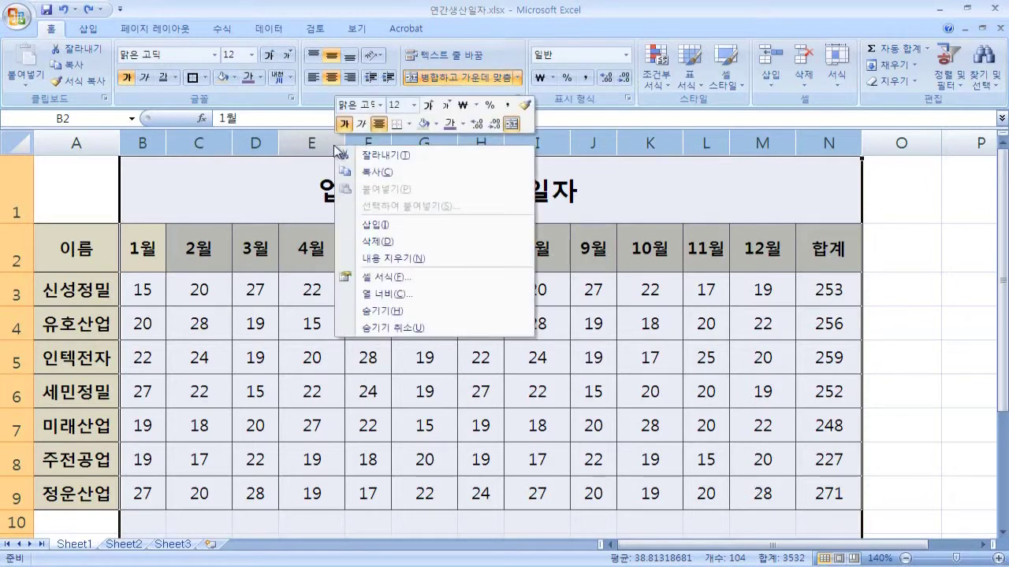
pyautogui.click(466, 302)
pyautogui.write('10')
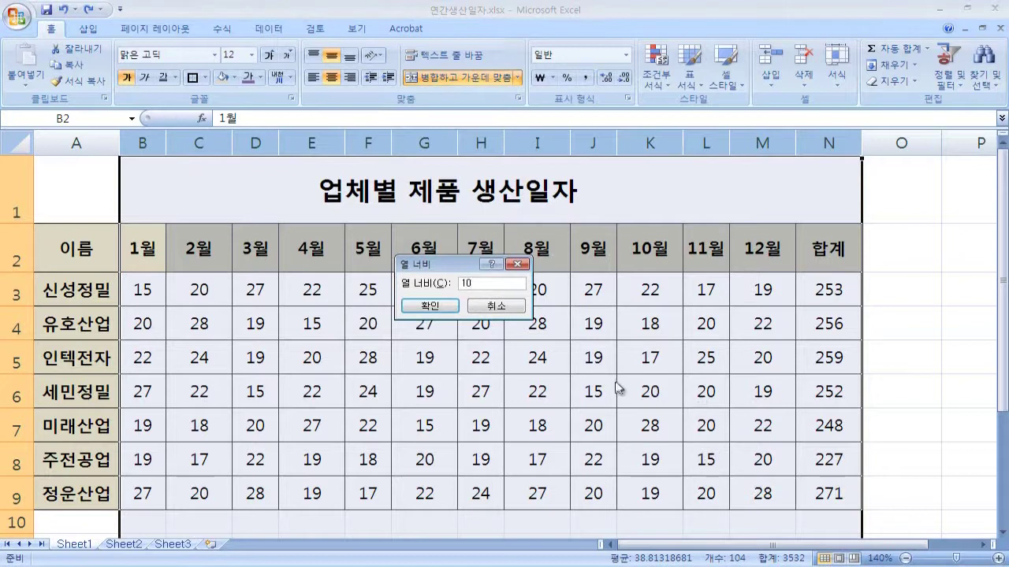
pyautogui.click(454, 307)
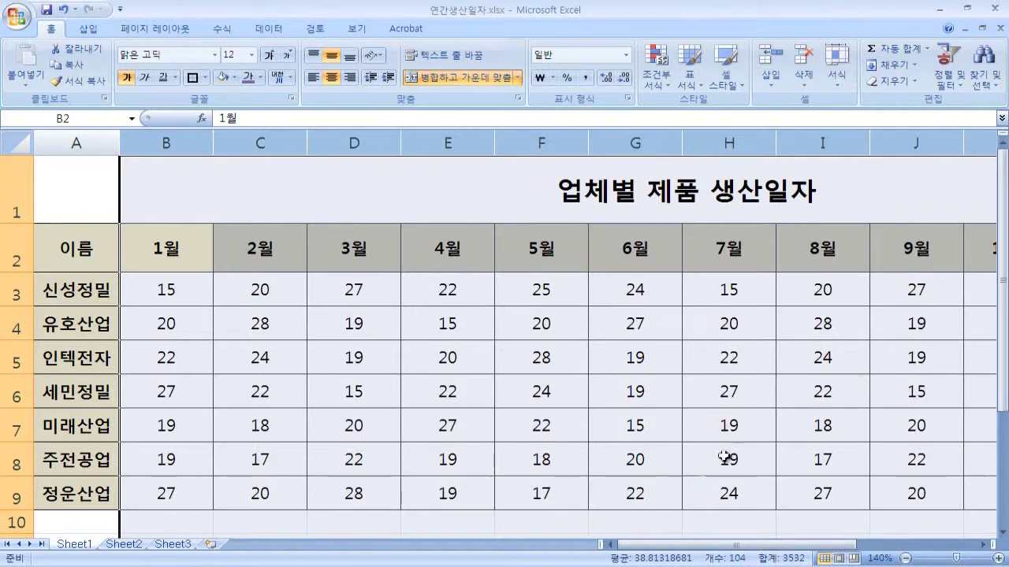
pyautogui.moveTo(676, 545)
pyautogui.mouseDown()
pyautogui.moveTo(723, 554)
pyautogui.moveTo(643, 552)
pyautogui.mouseUp()
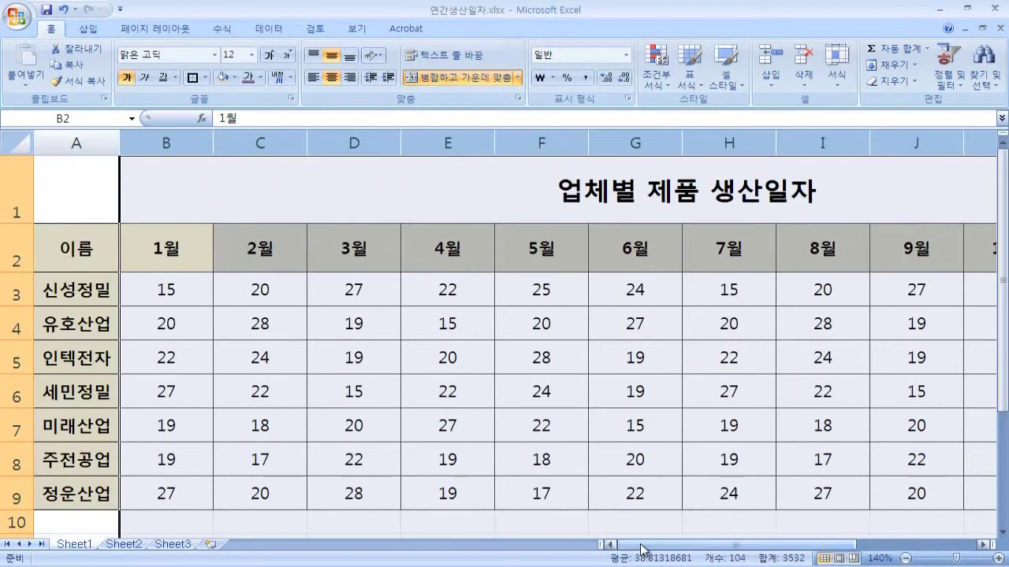
# - Set the column width of columns B–N back down to 8 through 열 너비
pyautogui.rightClick(196, 139)
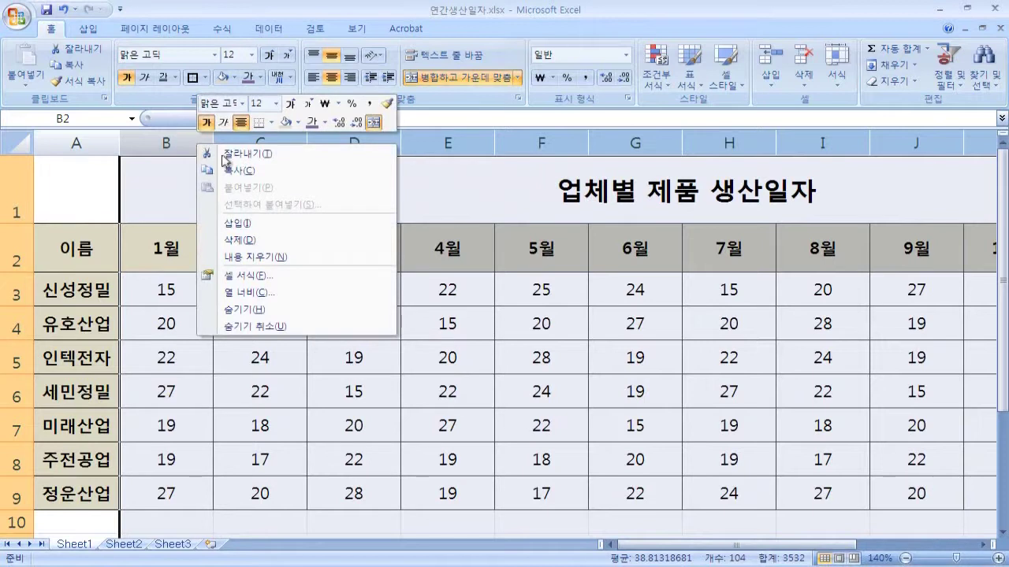
pyautogui.click(313, 291)
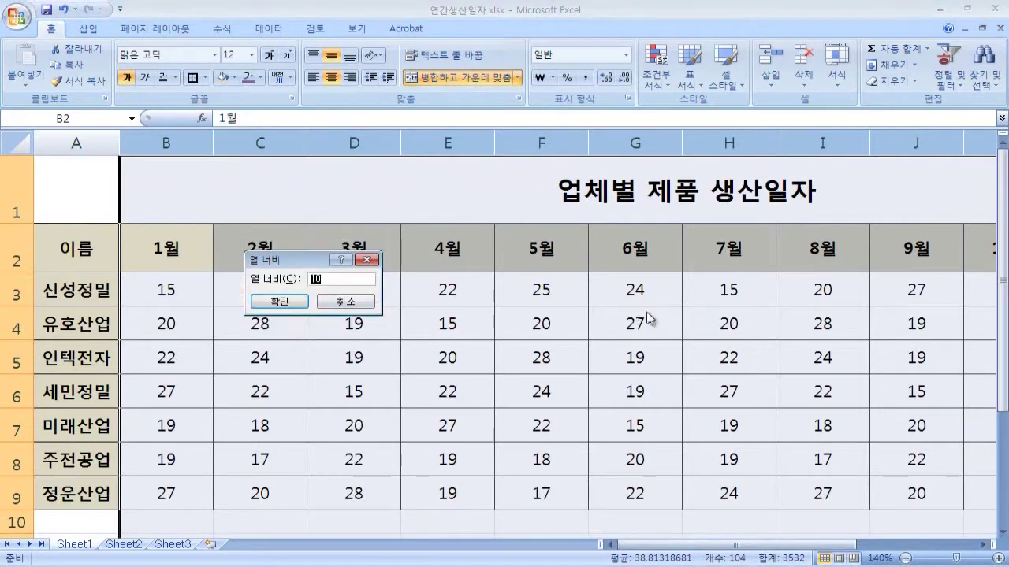
pyautogui.click(298, 304)
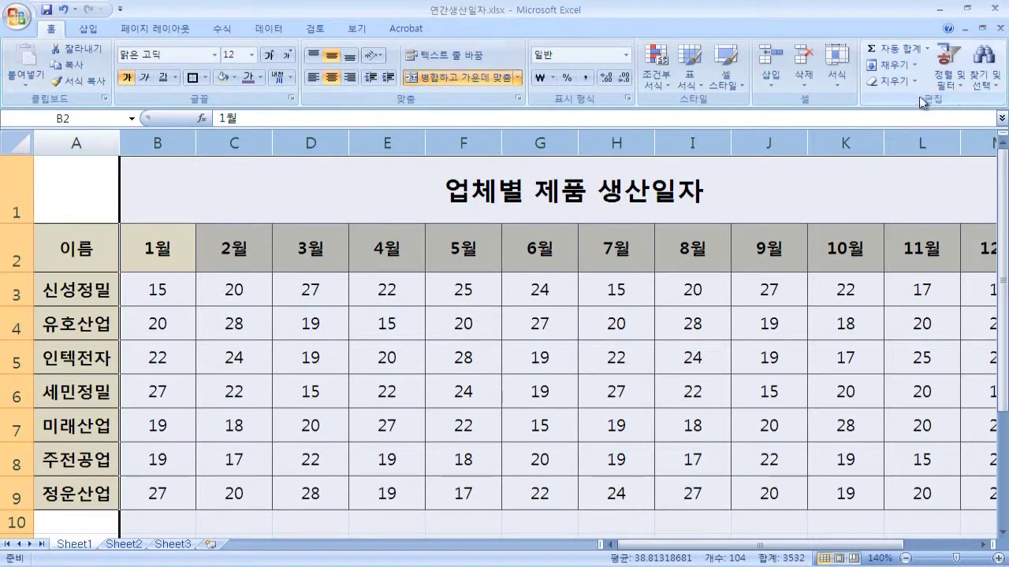
# - Open 서식 > 열 너비 and cancel it, leaving columns B–N at width 8
pyautogui.click(840, 90)
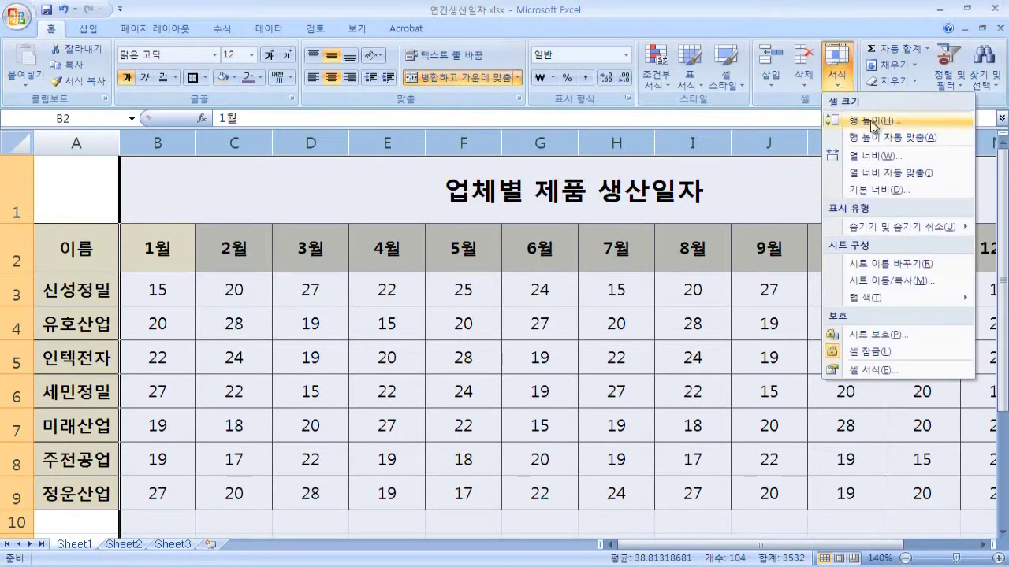
pyautogui.click(911, 167)
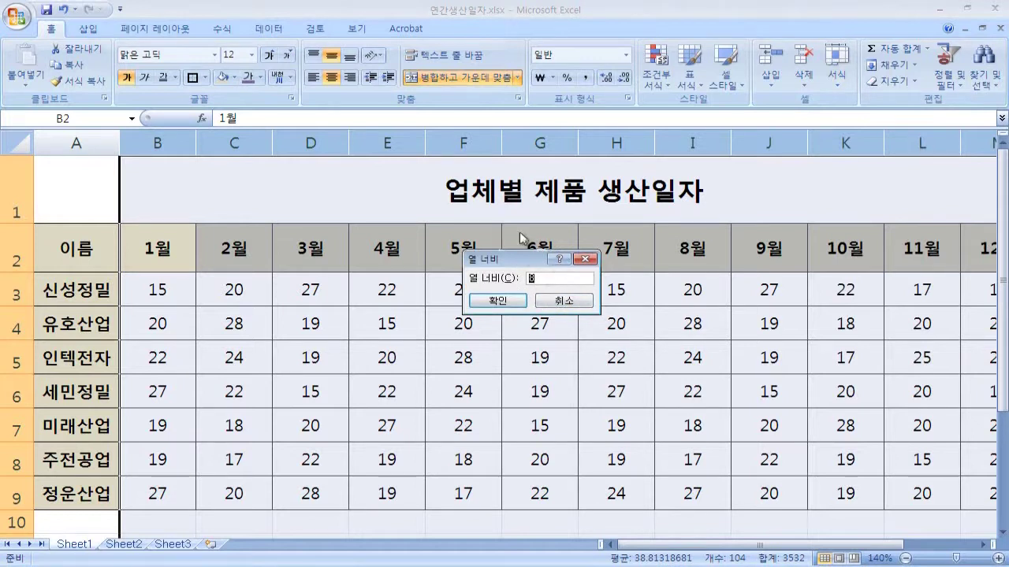
pyautogui.click(582, 305)
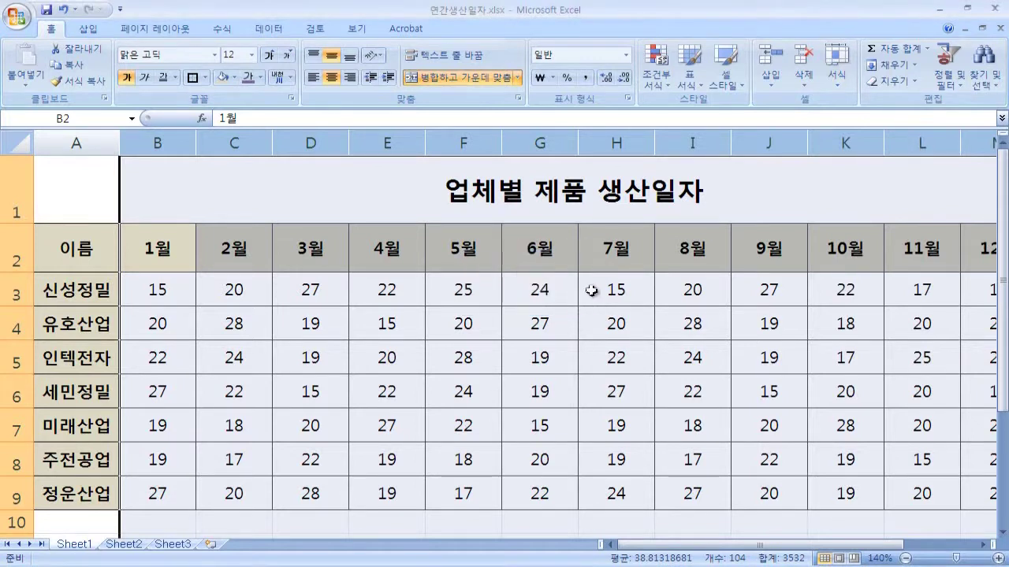
pyautogui.click(838, 85)
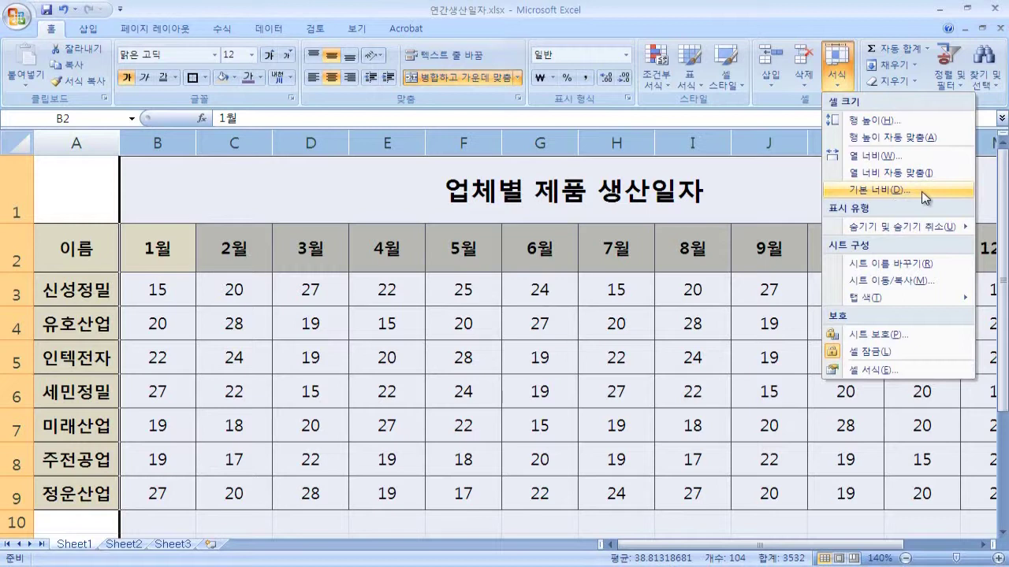
# - Confirm the 표준 열 너비 of 8.38 in the 기본 너비 dialog
pyautogui.click(924, 197)
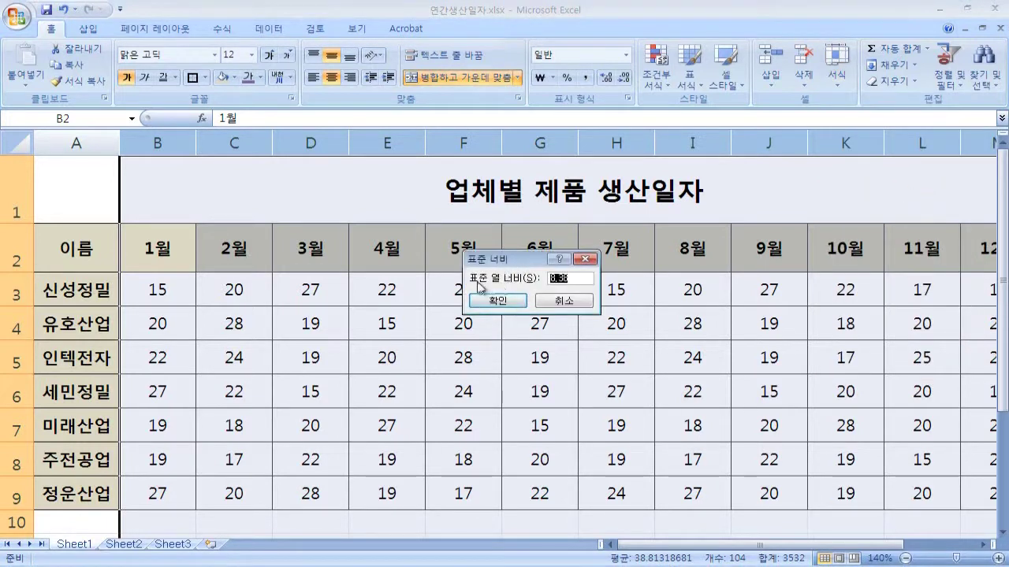
pyautogui.click(581, 281)
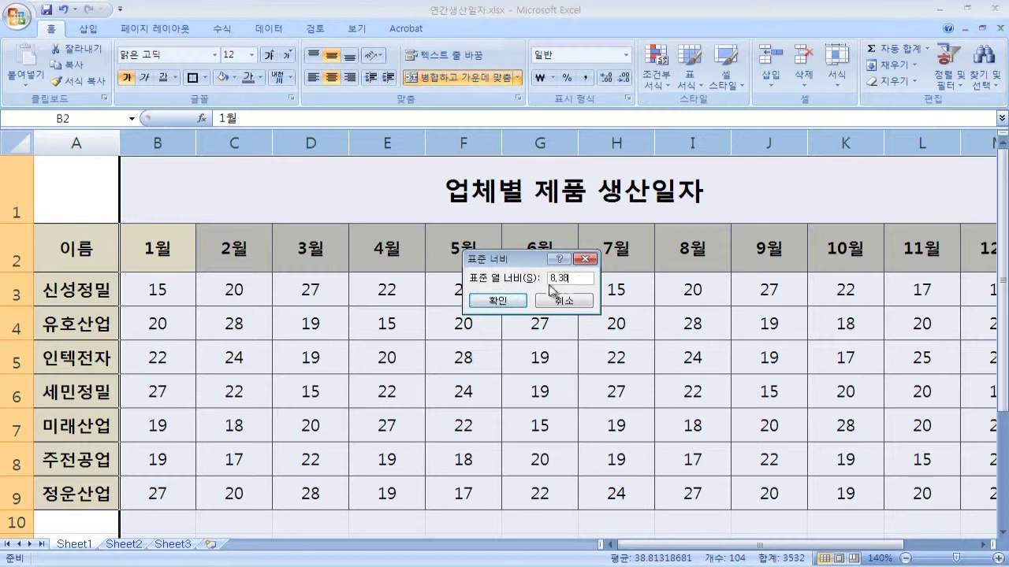
pyautogui.click(523, 301)
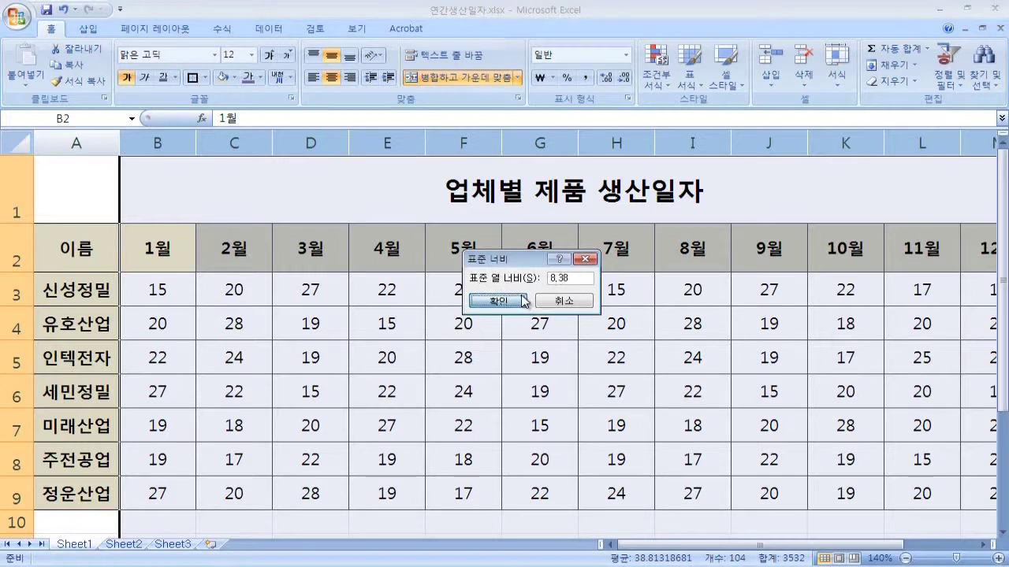
pyautogui.click(524, 301)
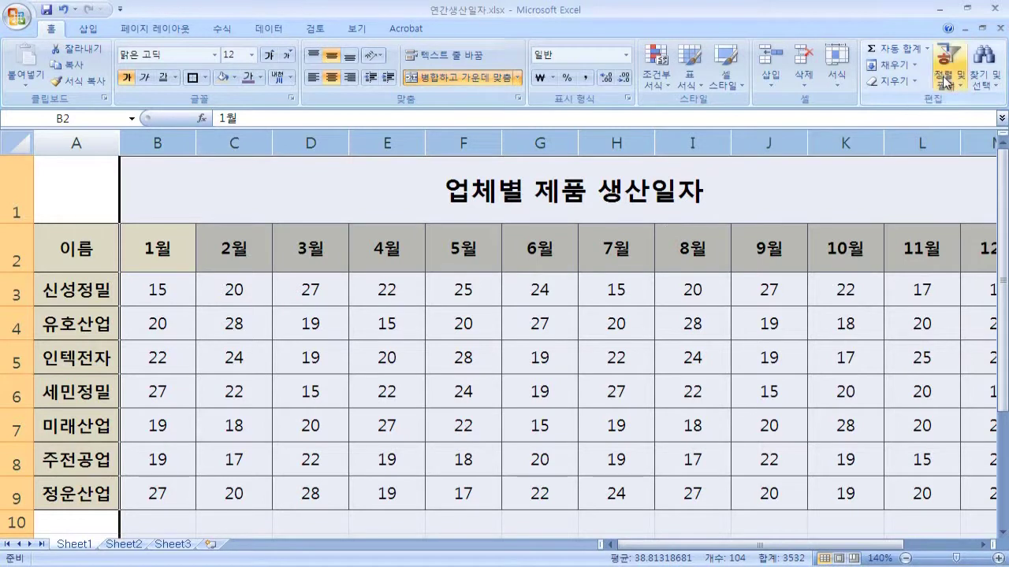
# - Reconfirm the unchanged 기본 너비, then apply 열 너비 자동 맞춤 to columns B–N
pyautogui.click(837, 67)
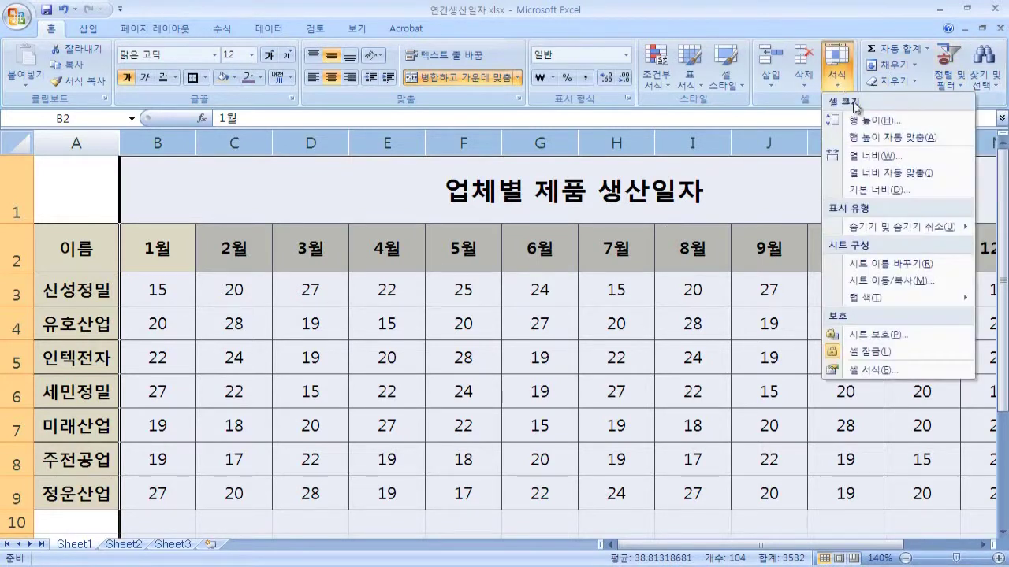
pyautogui.click(867, 191)
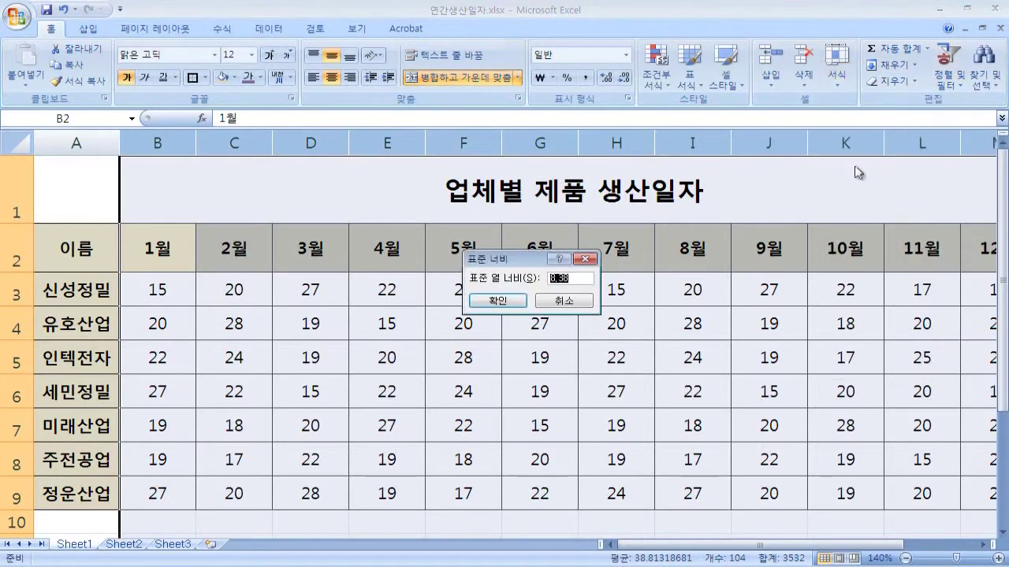
pyautogui.click(498, 301)
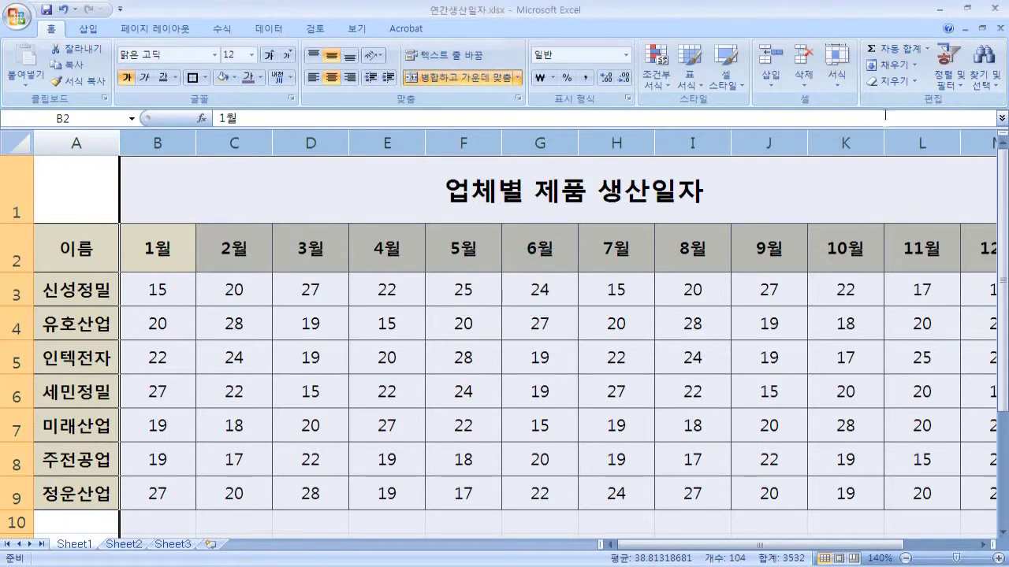
pyautogui.click(842, 79)
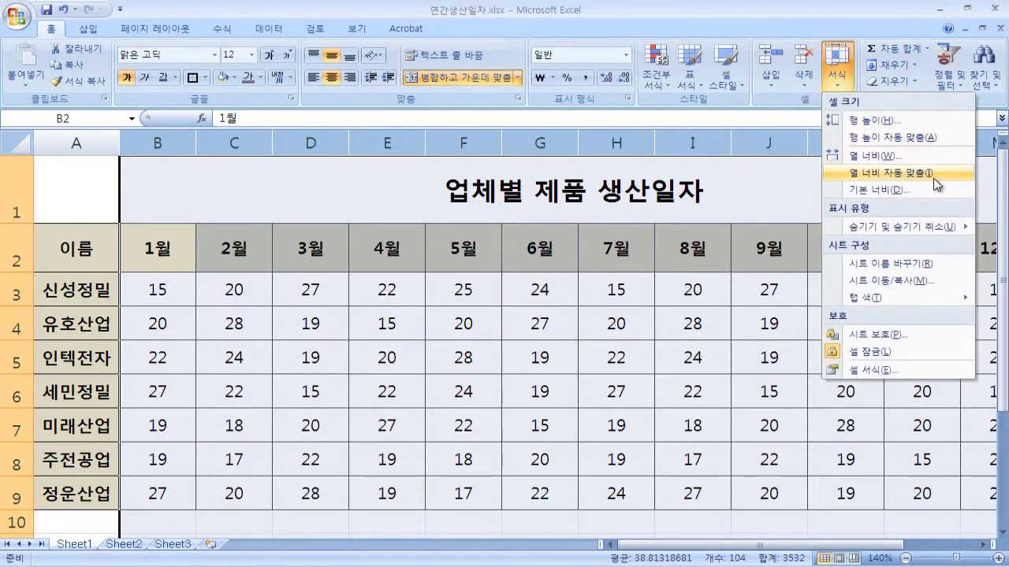
pyautogui.click(937, 184)
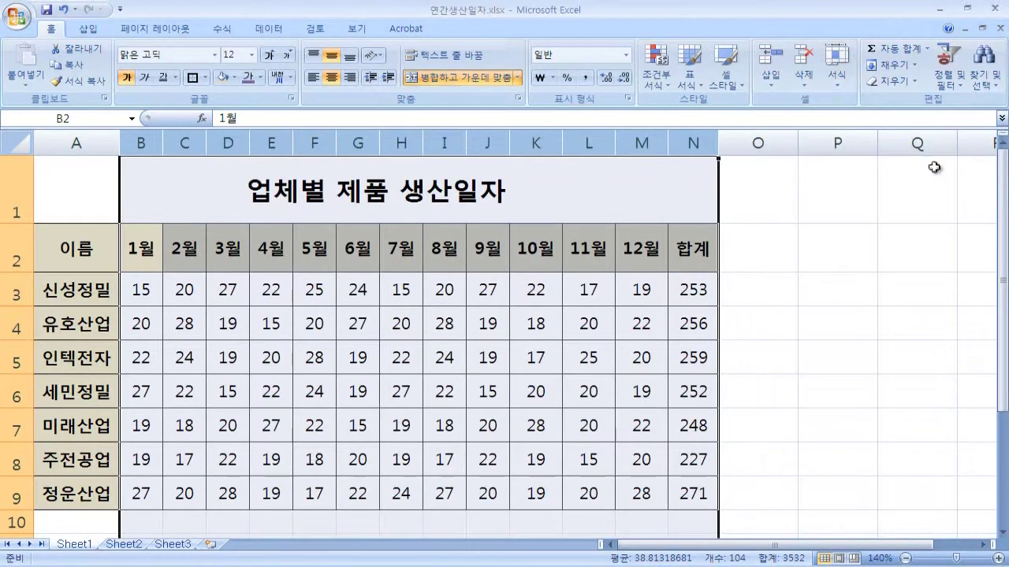
pyautogui.click(696, 325)
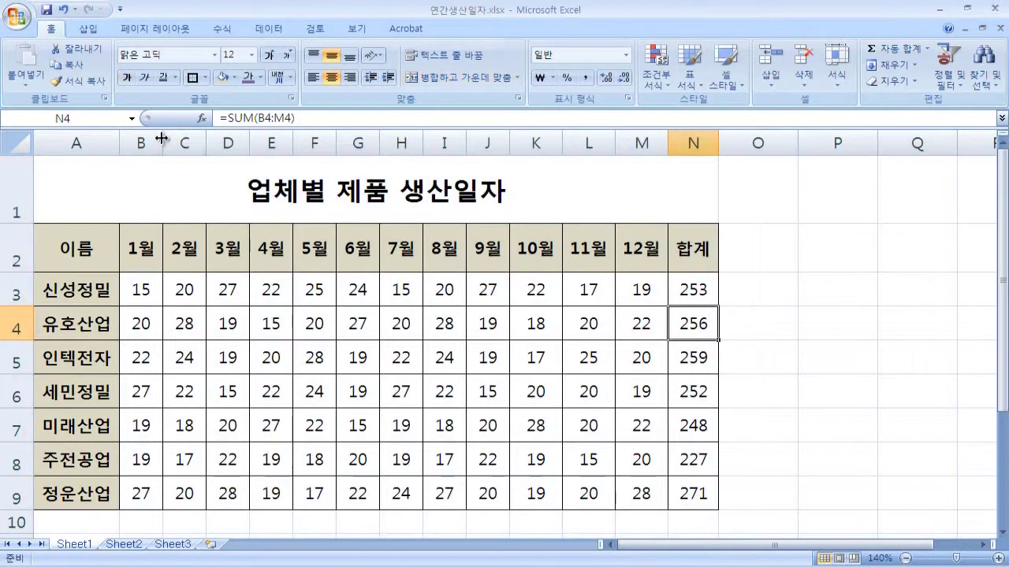
pyautogui.moveTo(161, 141); pyautogui.dragTo(300, 141)
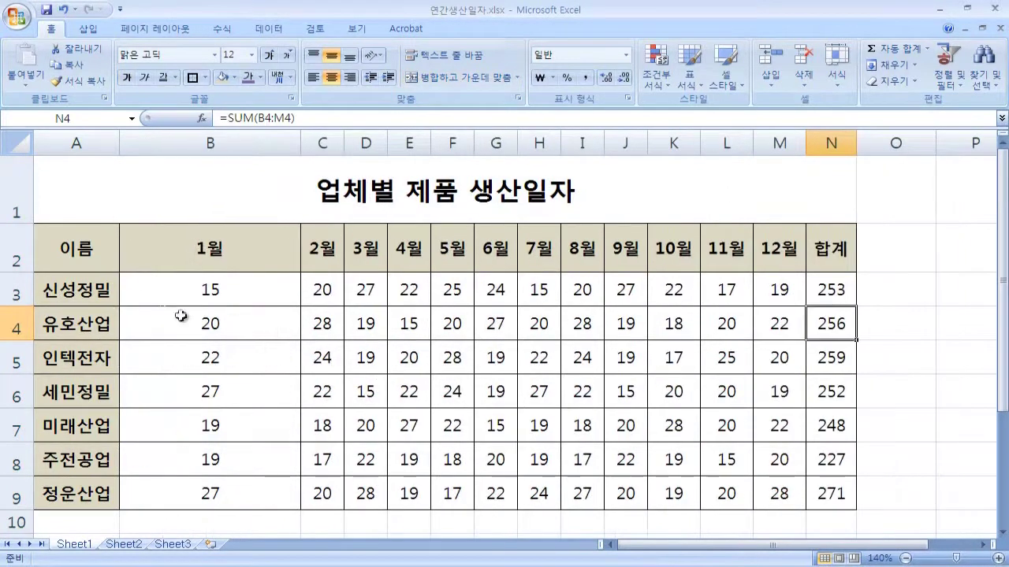
pyautogui.doubleClick(300, 143)
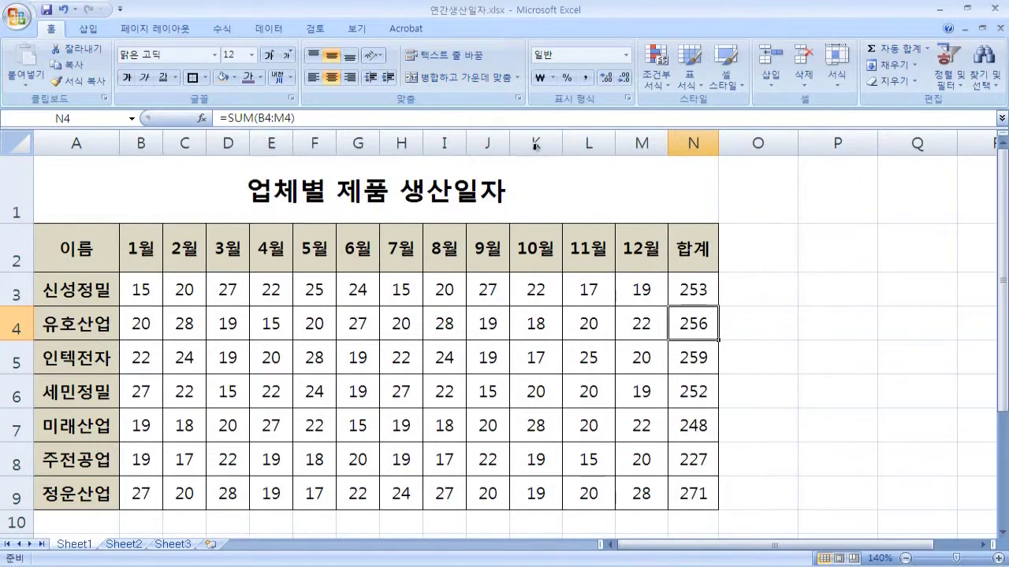
pyautogui.click(836, 79)
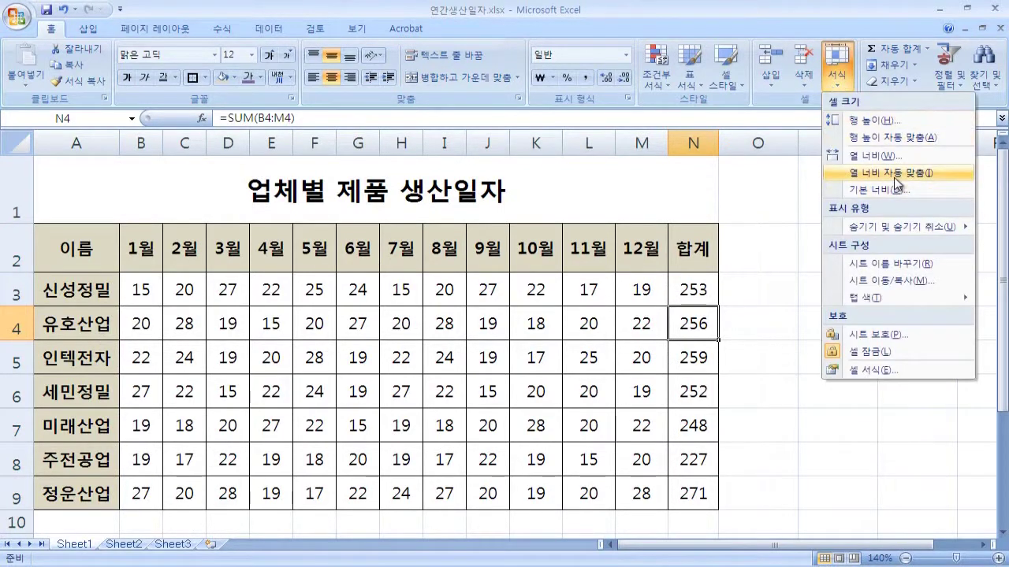
pyautogui.click(531, 316)
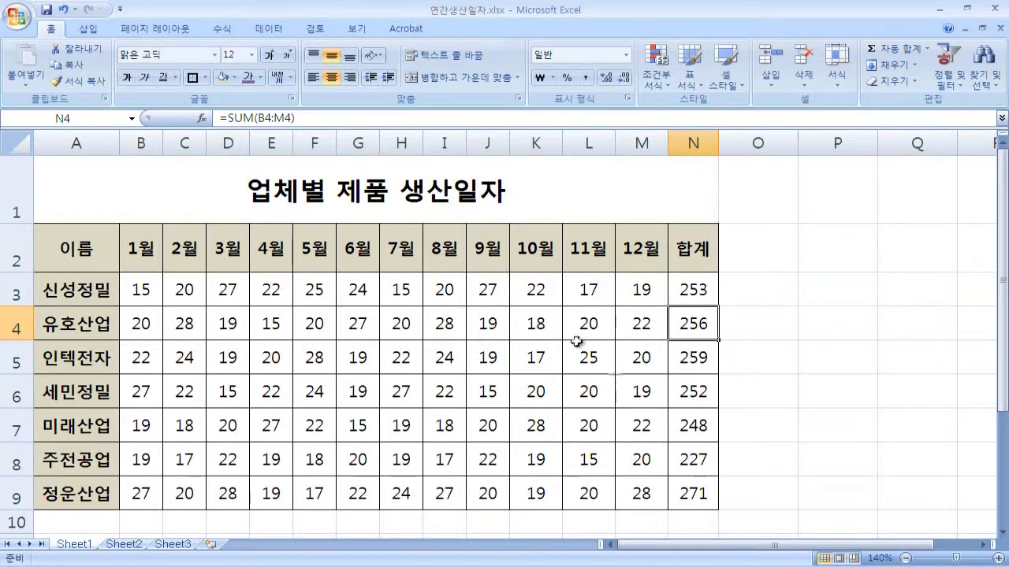
pyautogui.click(142, 250)
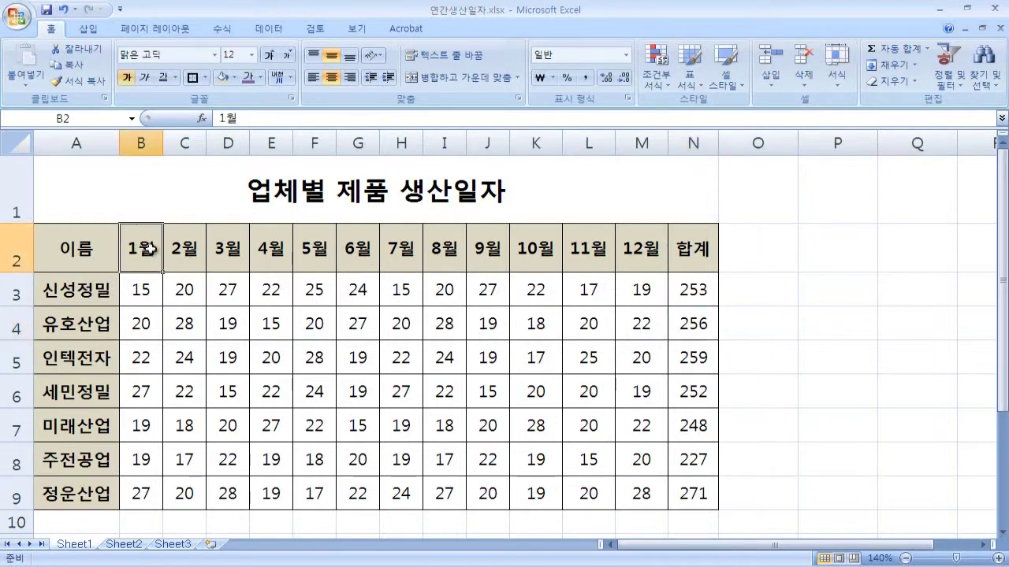
pyautogui.click(478, 249)
pyautogui.click(540, 252)
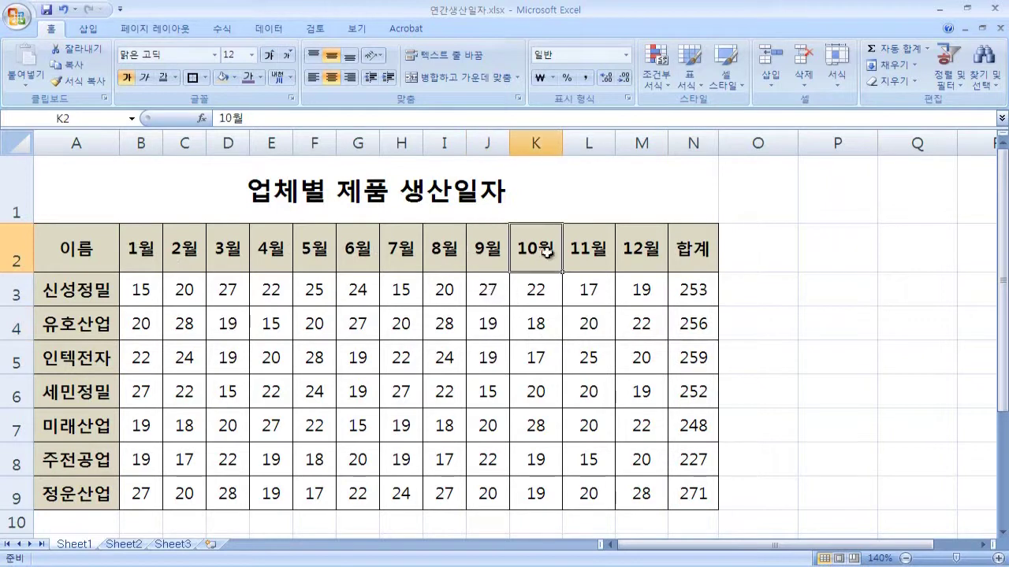
pyautogui.click(697, 249)
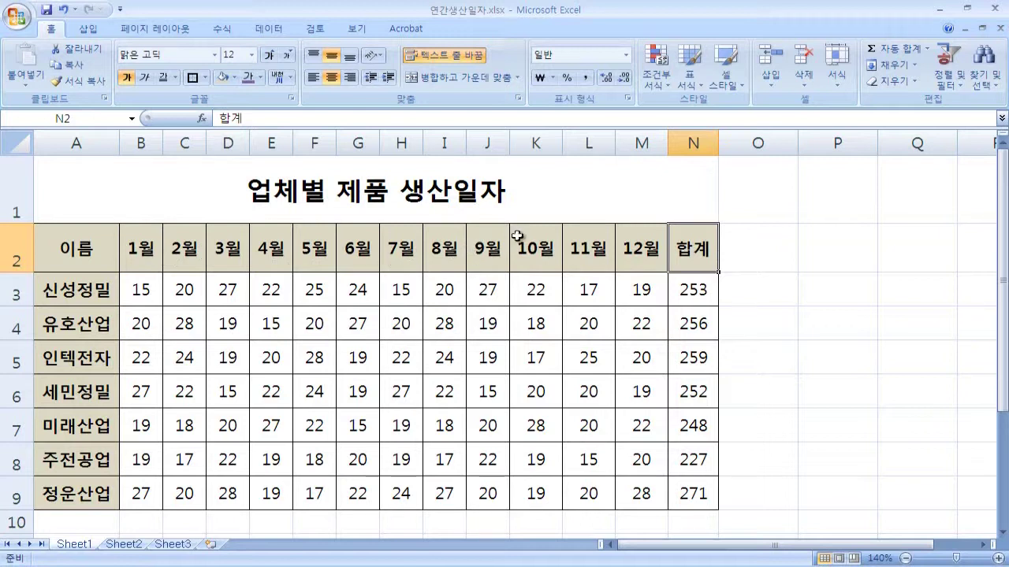
pyautogui.moveTo(140, 143); pyautogui.dragTo(694, 143)
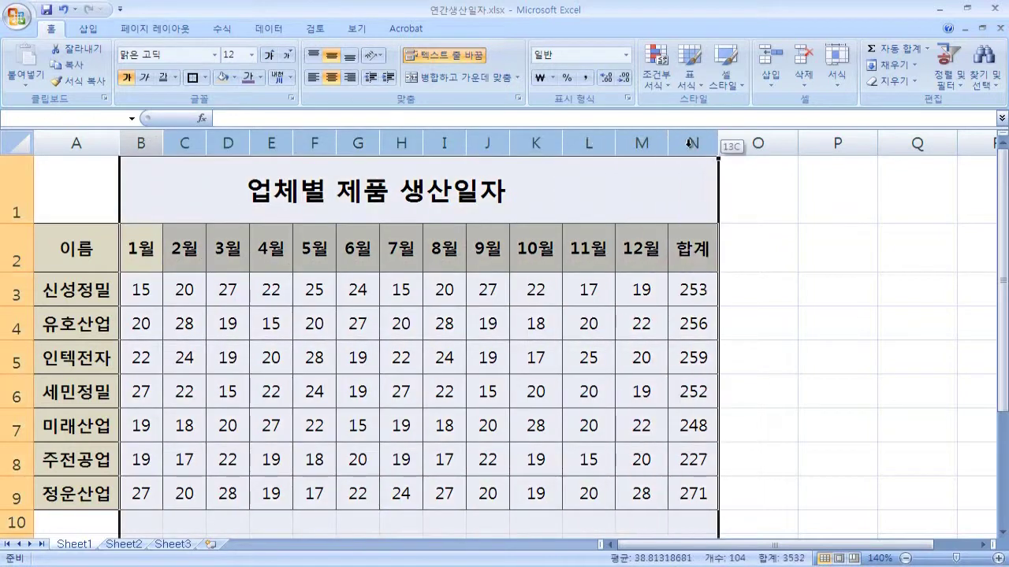
# - Set columns B through N to width 7, then drag row 1 shorter
pyautogui.click(837, 67)
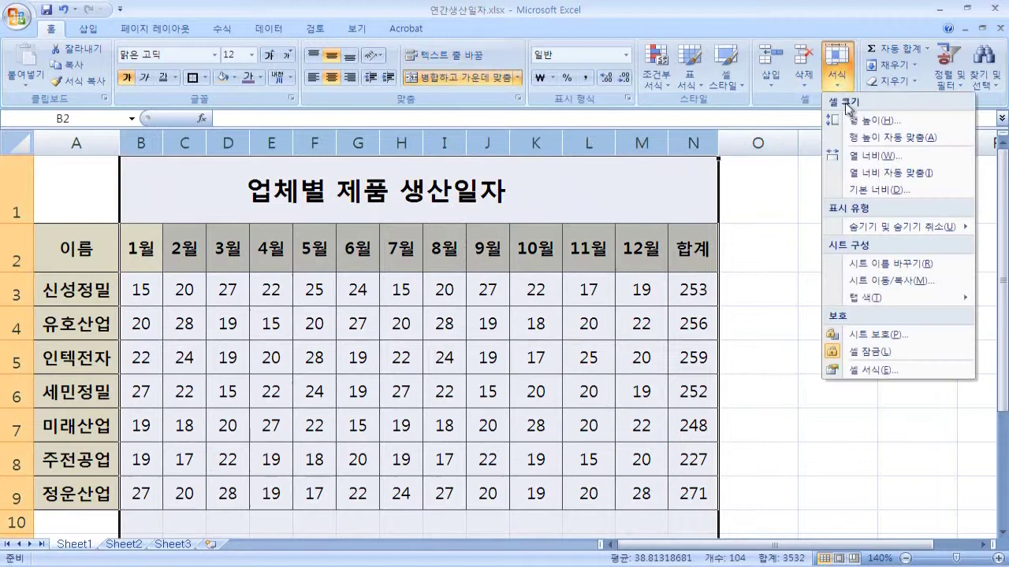
pyautogui.click(874, 156)
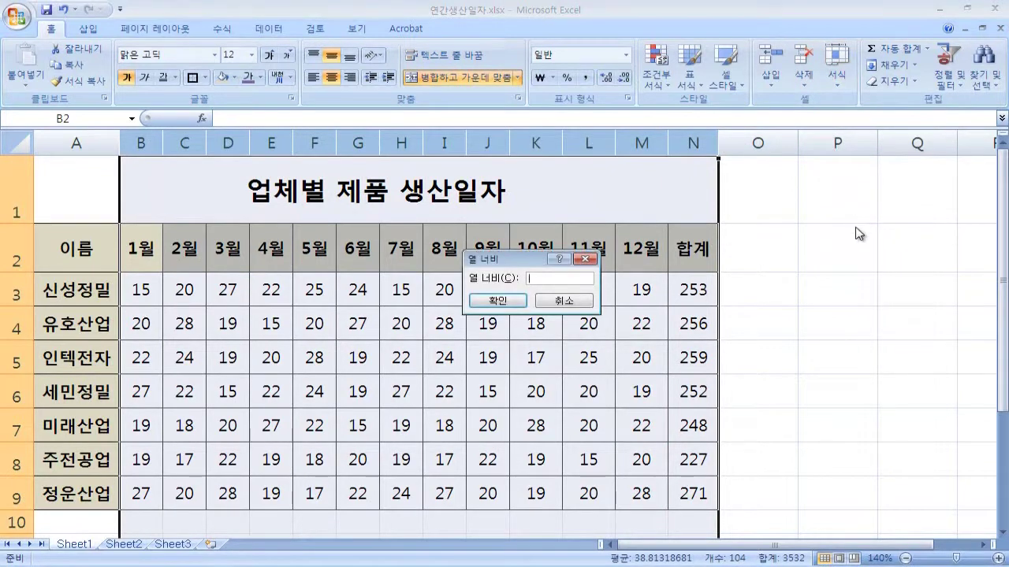
pyautogui.write('7')
pyautogui.press('Return')
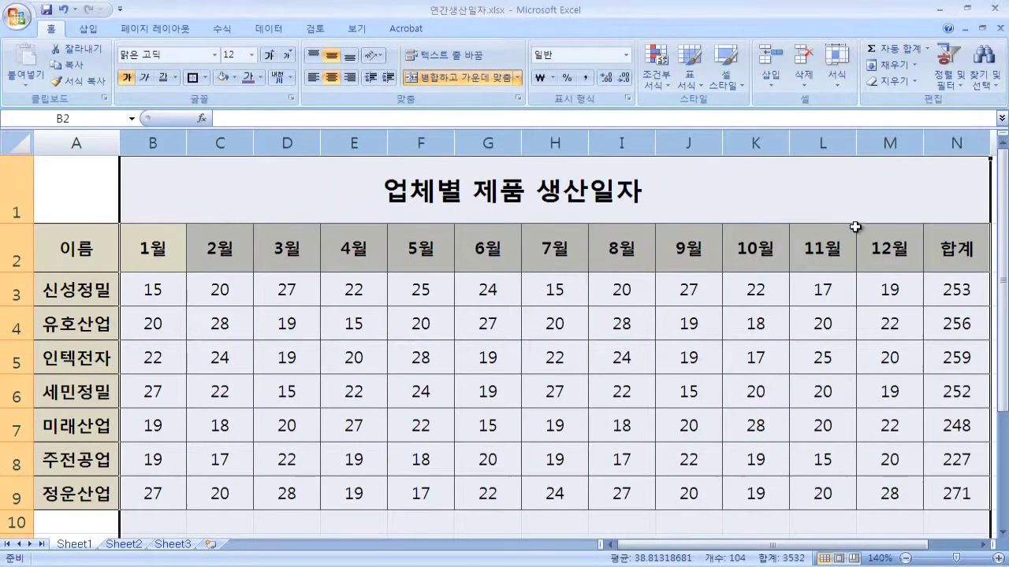
pyautogui.click(777, 329)
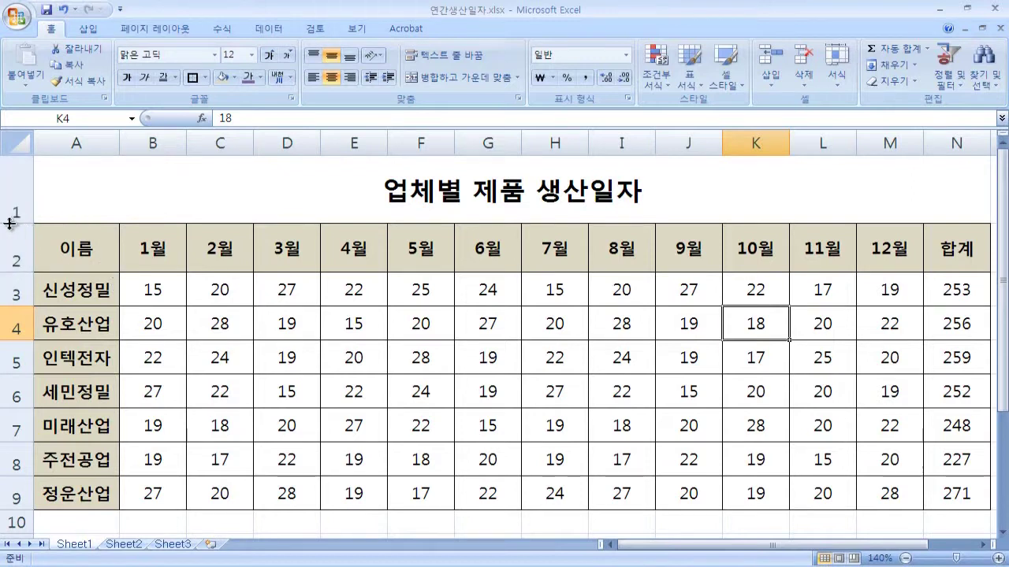
pyautogui.moveTo(24, 224)
pyautogui.mouseDown()
pyautogui.moveTo(23, 192)
pyautogui.moveTo(20, 454)
pyautogui.mouseUp()
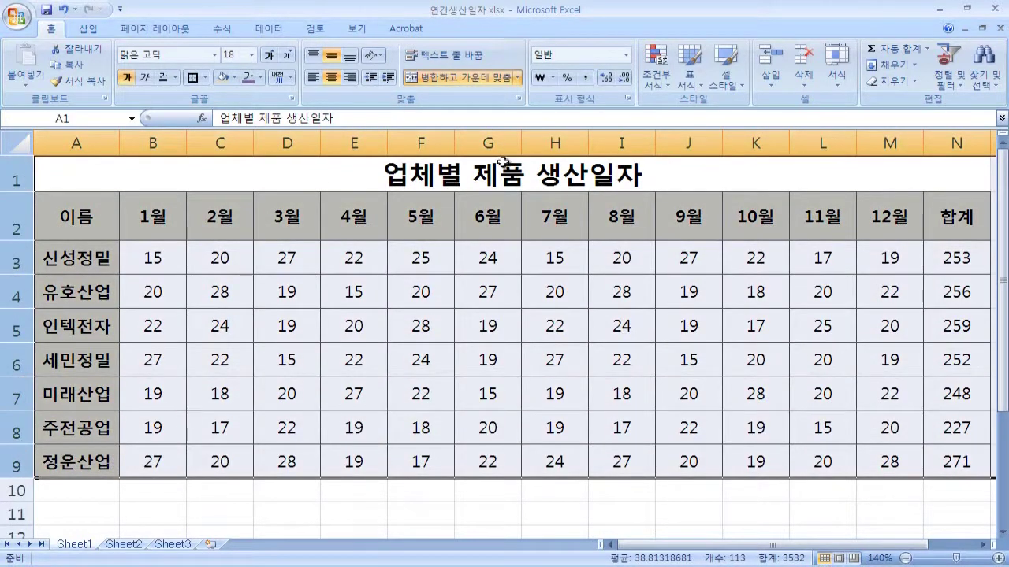
# - AutoFit the heights of rows 2–9 to their content, then select the merged title cell
pyautogui.click(839, 78)
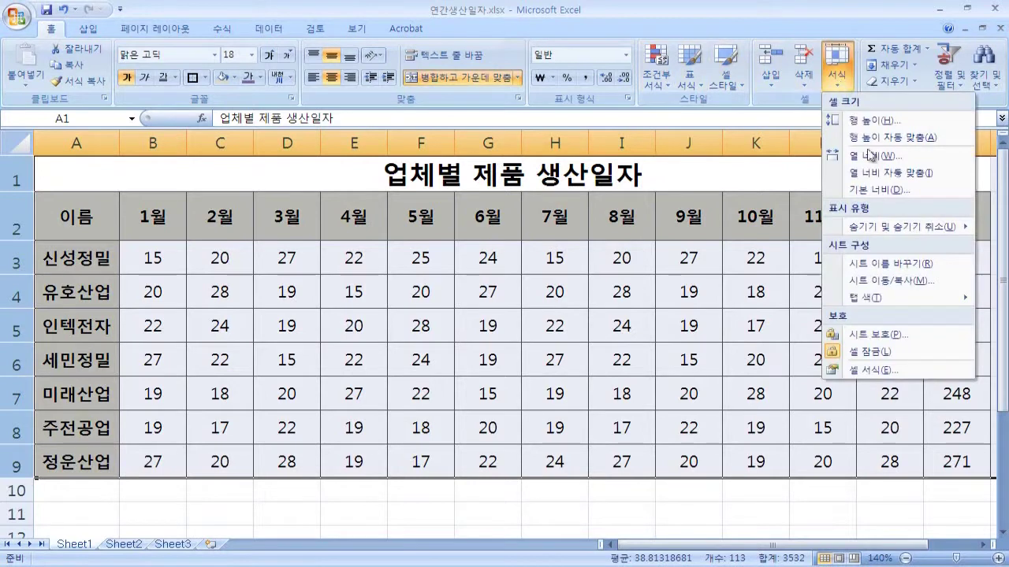
pyautogui.click(930, 138)
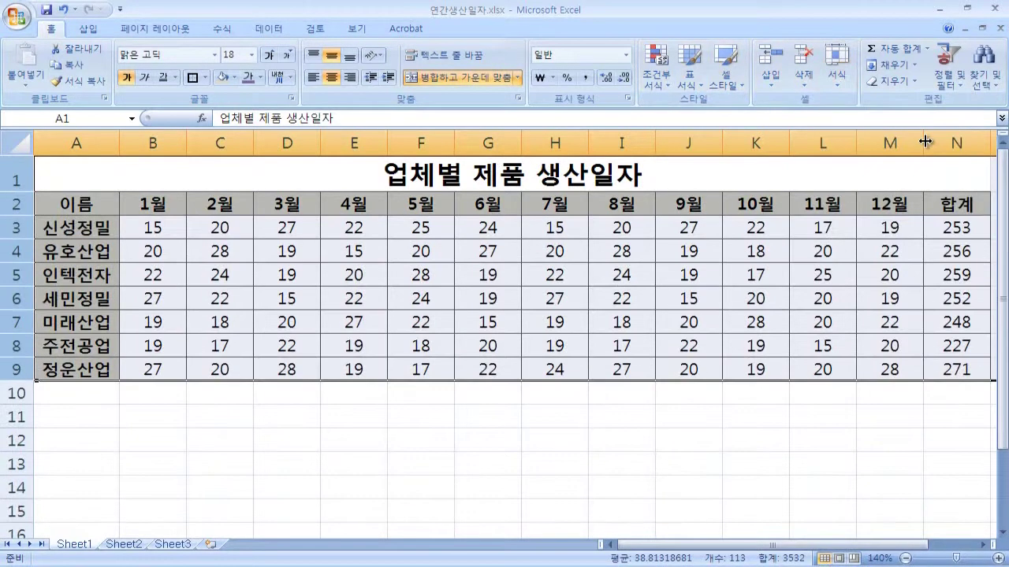
pyautogui.click(507, 432)
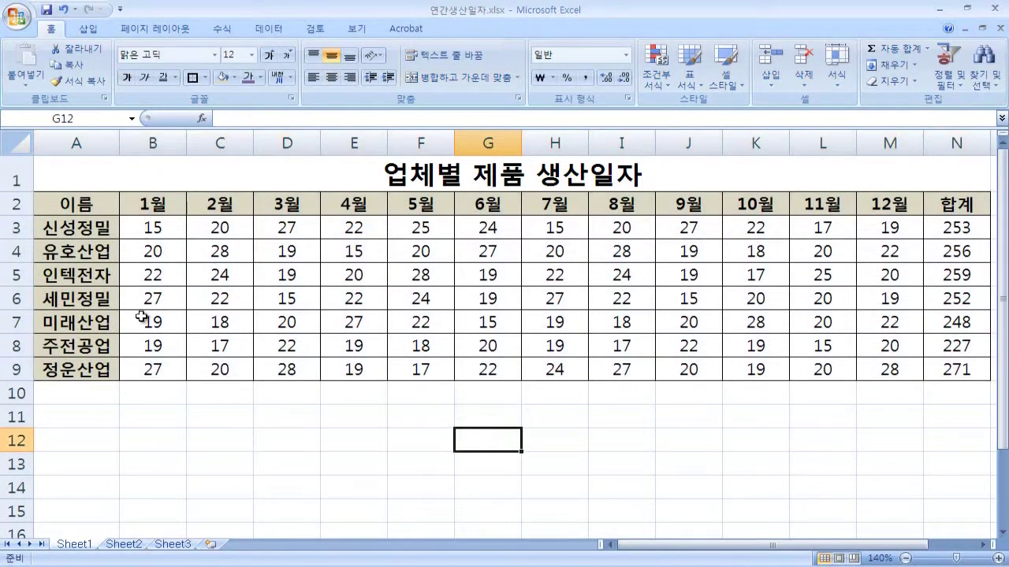
pyautogui.moveTo(74, 201); pyautogui.dragTo(262, 362)
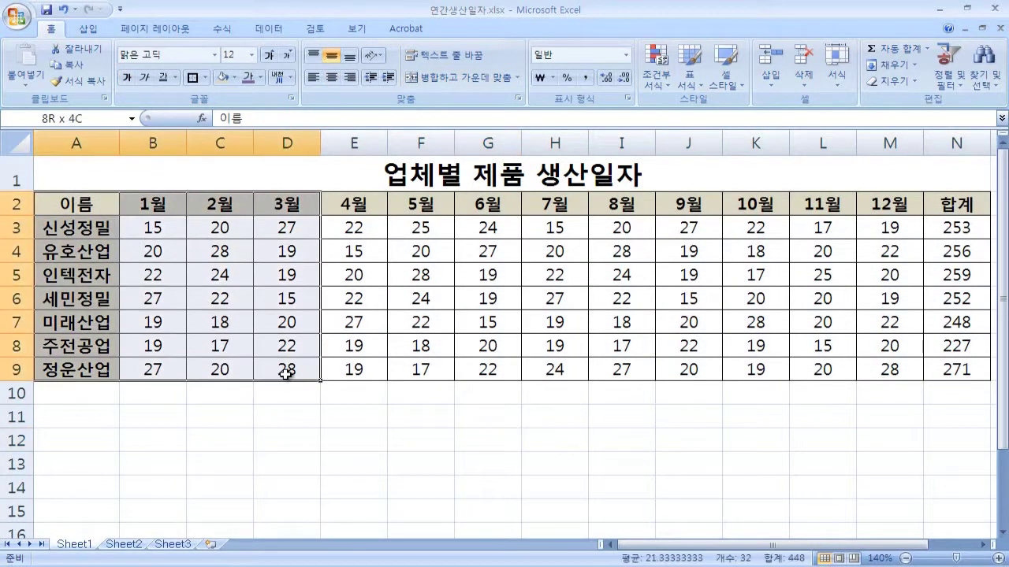
pyautogui.click(226, 329)
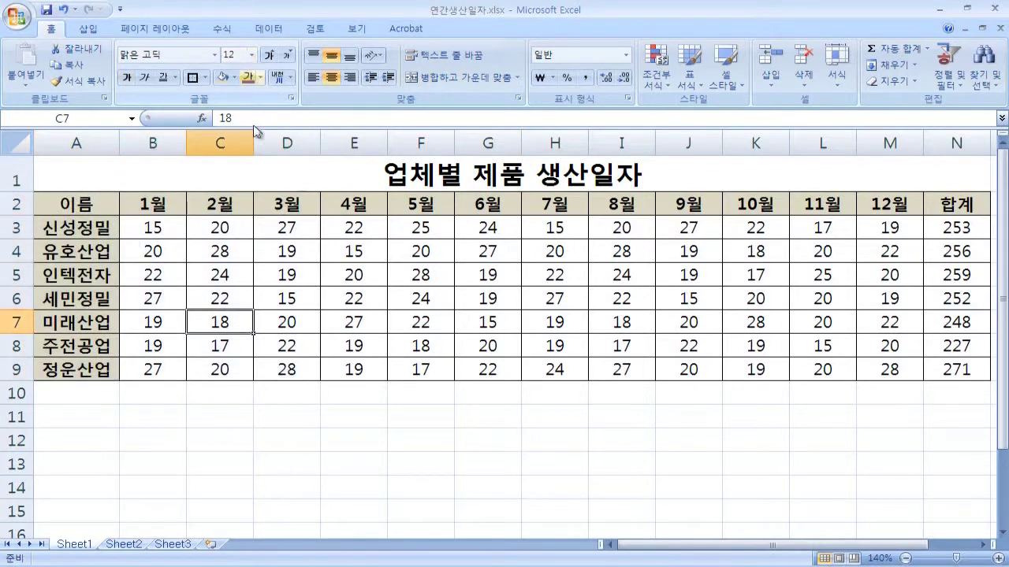
pyautogui.click(401, 173)
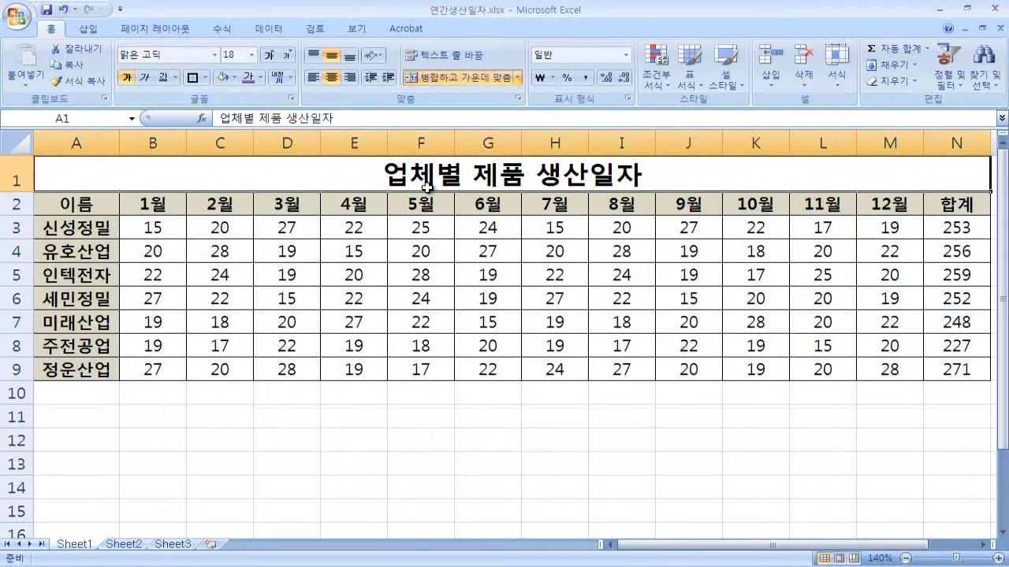
# - Make title row 1 taller and select the table range from A2 through row 9
pyautogui.click(423, 430)
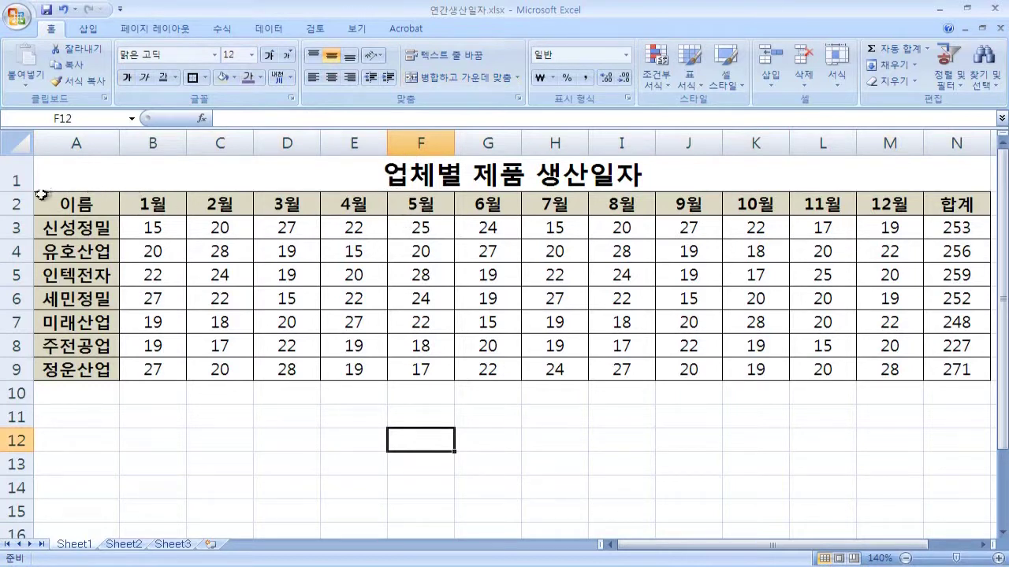
pyautogui.moveTo(22, 192); pyautogui.dragTo(22, 209)
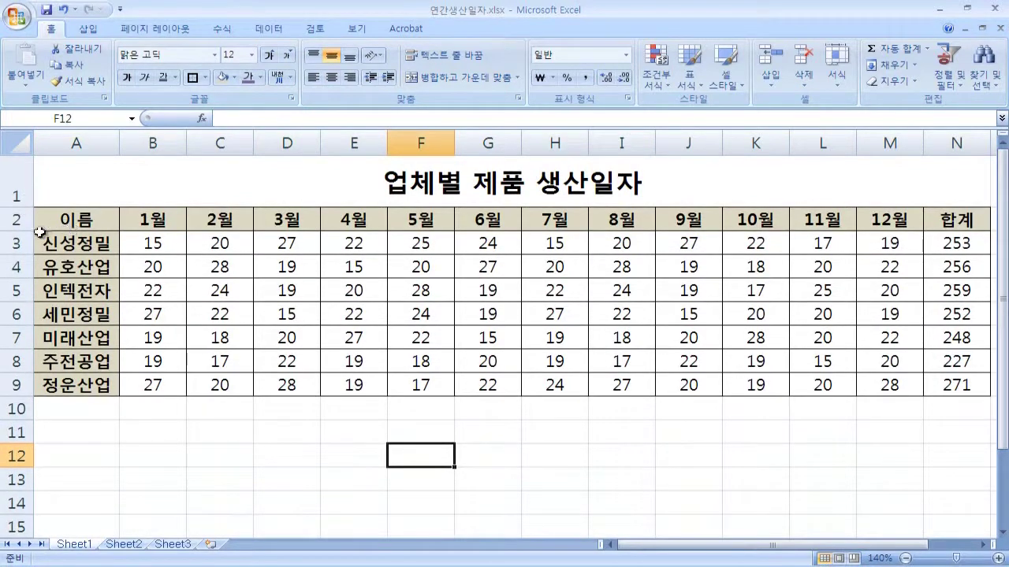
pyautogui.click(41, 228)
pyautogui.hotkey('ctrl', 'shift', 'Right')
pyautogui.hotkey('ctrl', 'shift', 'Down')
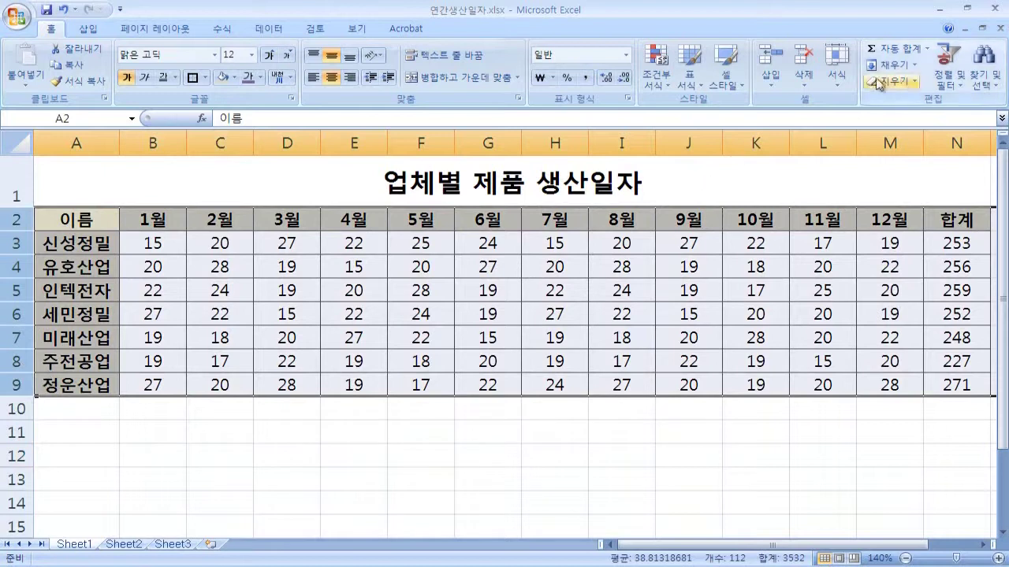
# - Drag the row borders to give rows 2–9 one uniform, taller height
pyautogui.click(837, 71)
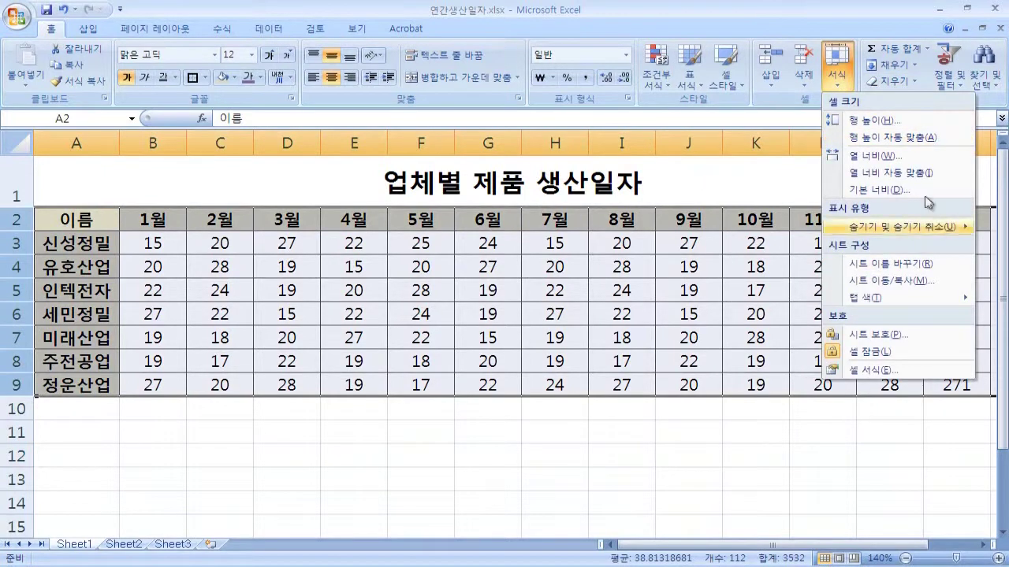
pyautogui.click(883, 138)
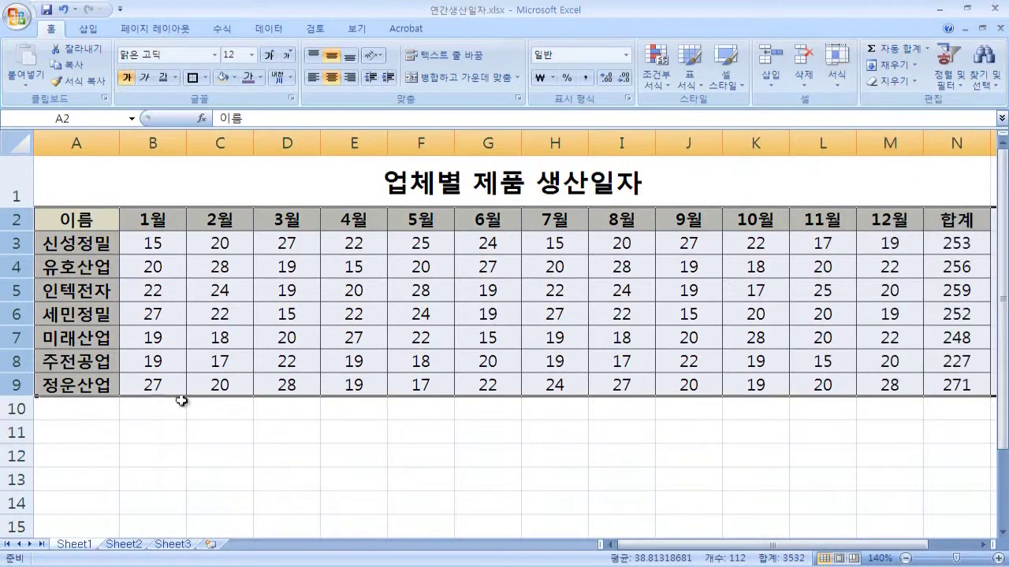
pyautogui.moveTo(26, 394); pyautogui.dragTo(22, 403)
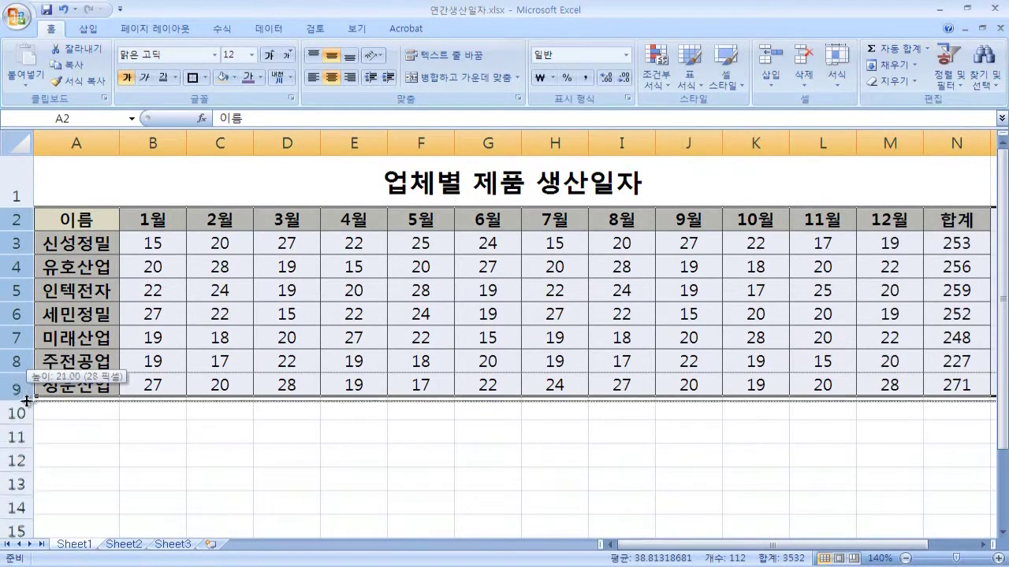
pyautogui.moveTo(26, 456); pyautogui.dragTo(26, 459)
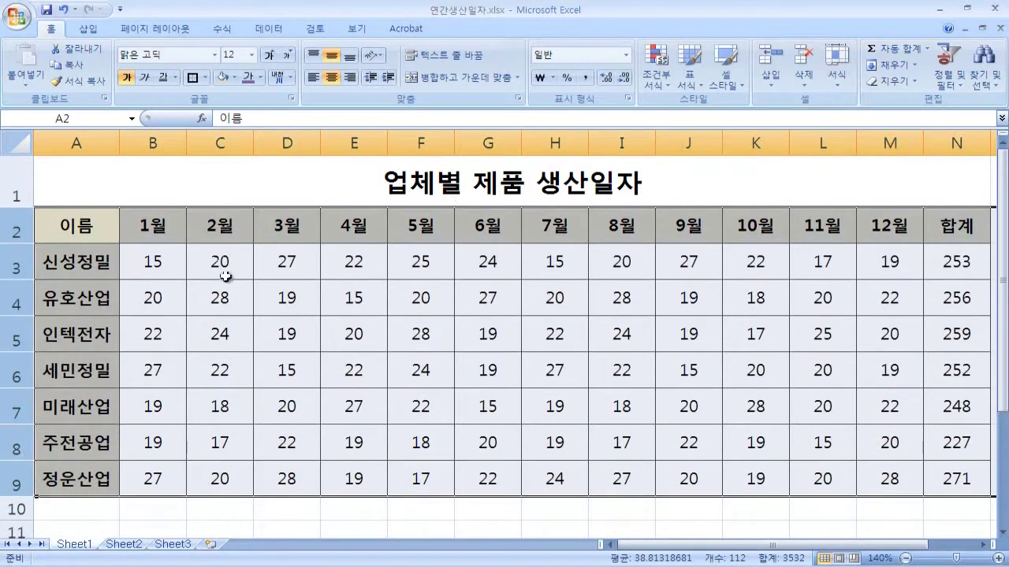
pyautogui.click(298, 323)
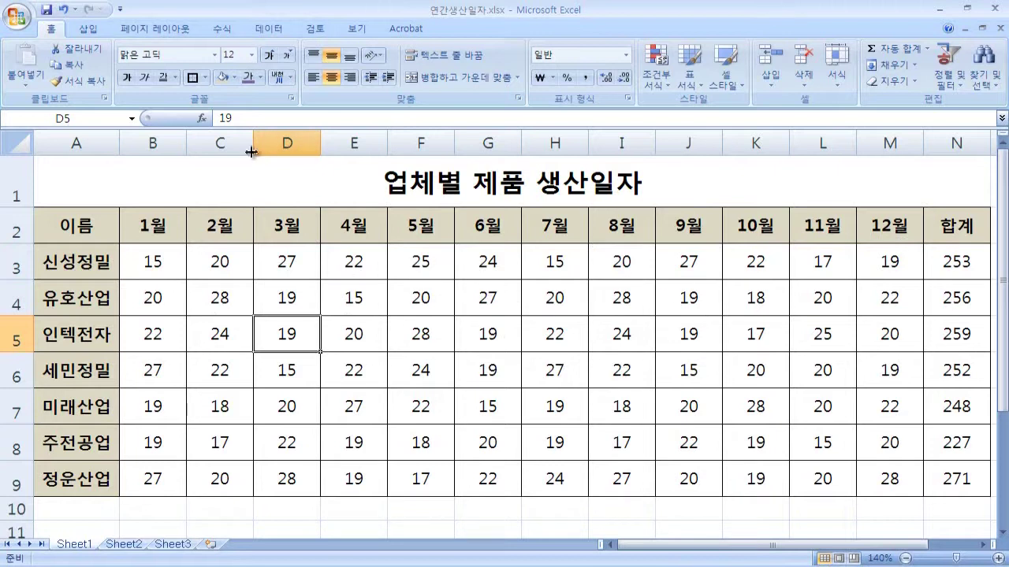
pyautogui.moveTo(153, 143); pyautogui.dragTo(956, 143)
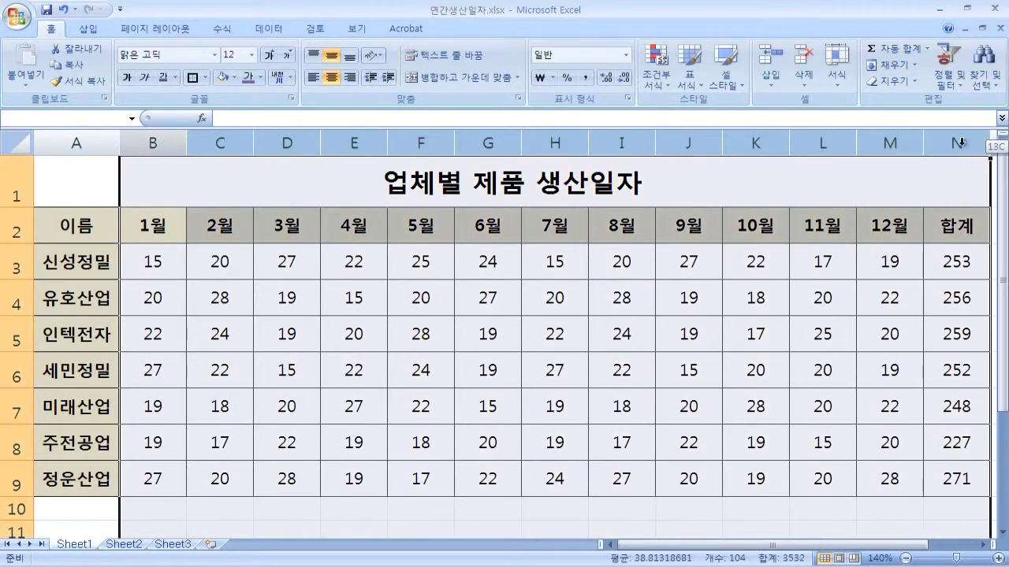
# - Set the selected columns B:N to a larger uniform column width
pyautogui.rightClick(507, 143)
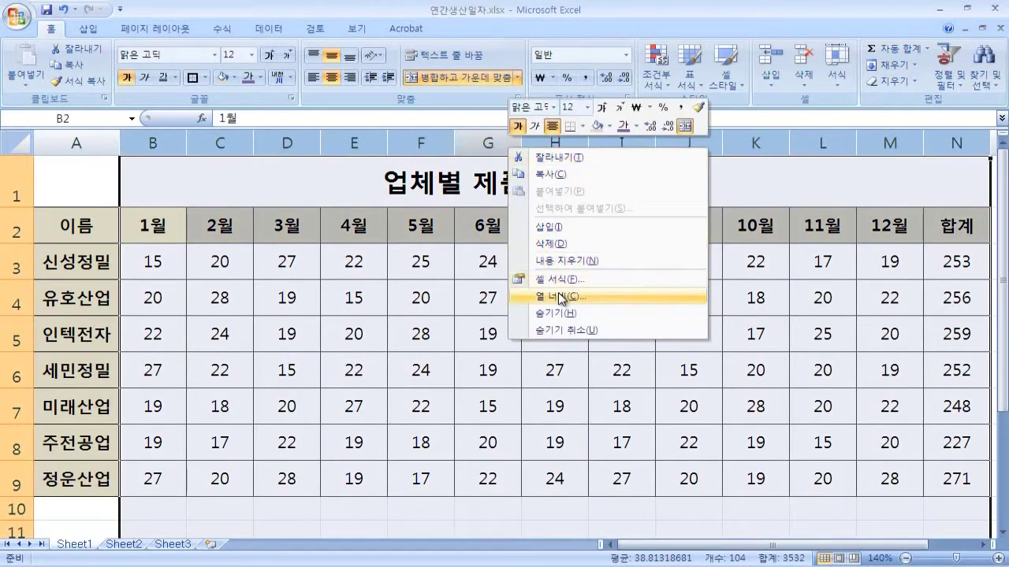
pyautogui.click(558, 293)
pyautogui.press('Return')
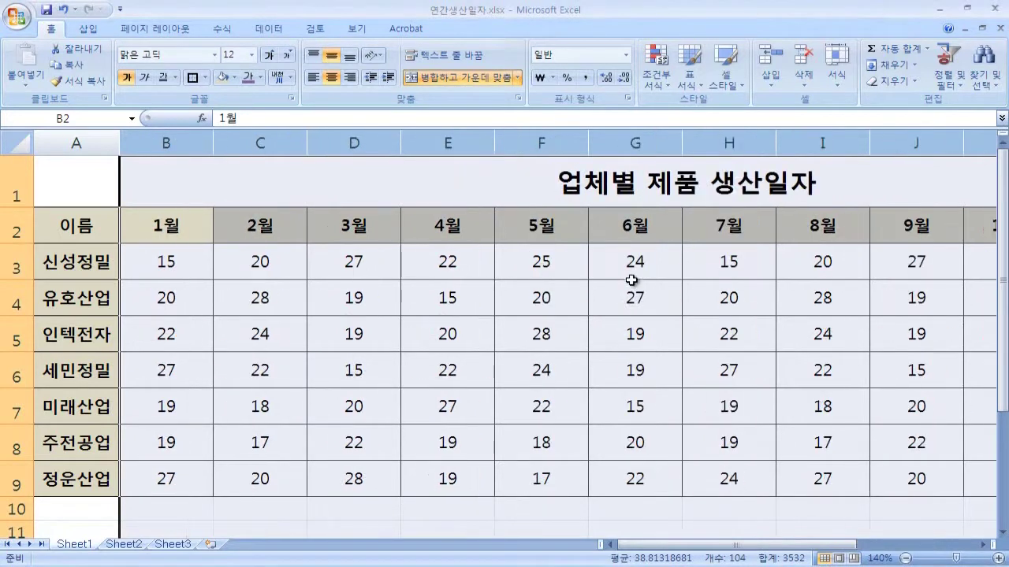
pyautogui.click(630, 286)
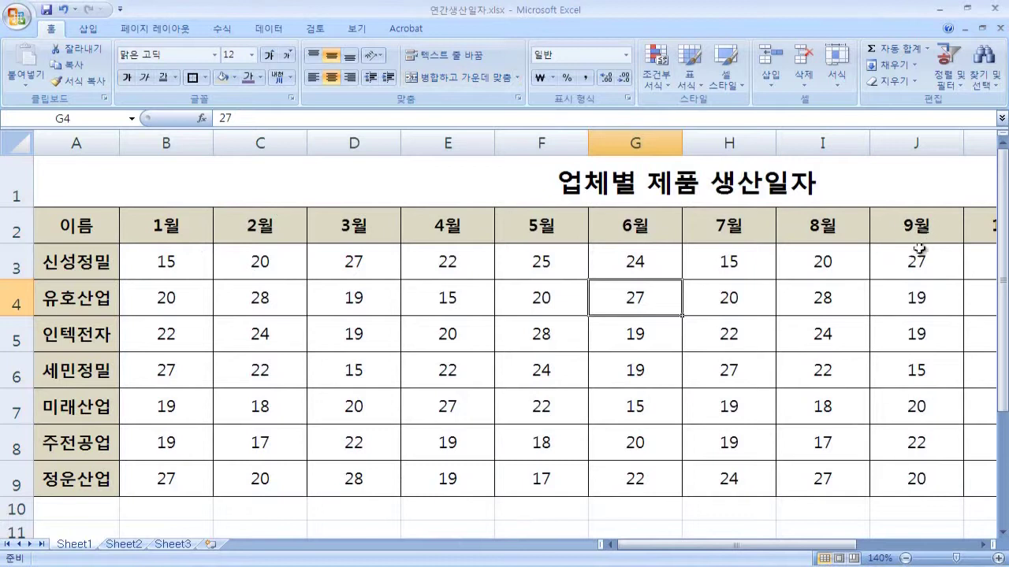
# - Zoom out to view the whole table, then select the 2월 through 11월 columns
pyautogui.moveTo(661, 545)
pyautogui.mouseDown()
pyautogui.moveTo(783, 558)
pyautogui.moveTo(665, 558)
pyautogui.mouseUp()
pyautogui.moveTo(819, 544); pyautogui.dragTo(892, 545)
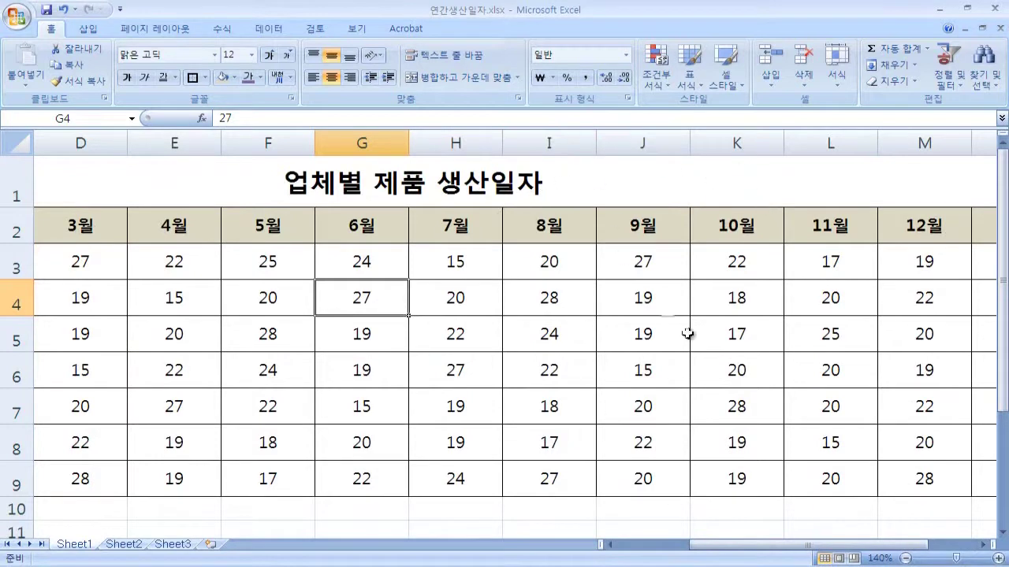
pyautogui.click(666, 549)
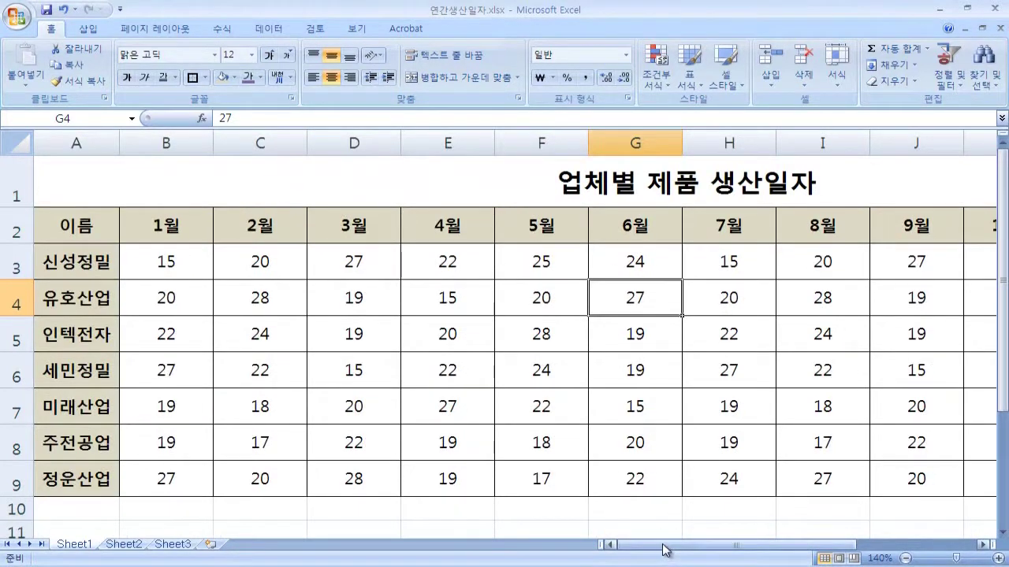
pyautogui.click(906, 558)
pyautogui.click(906, 558)
pyautogui.click(905, 558)
pyautogui.click(905, 558)
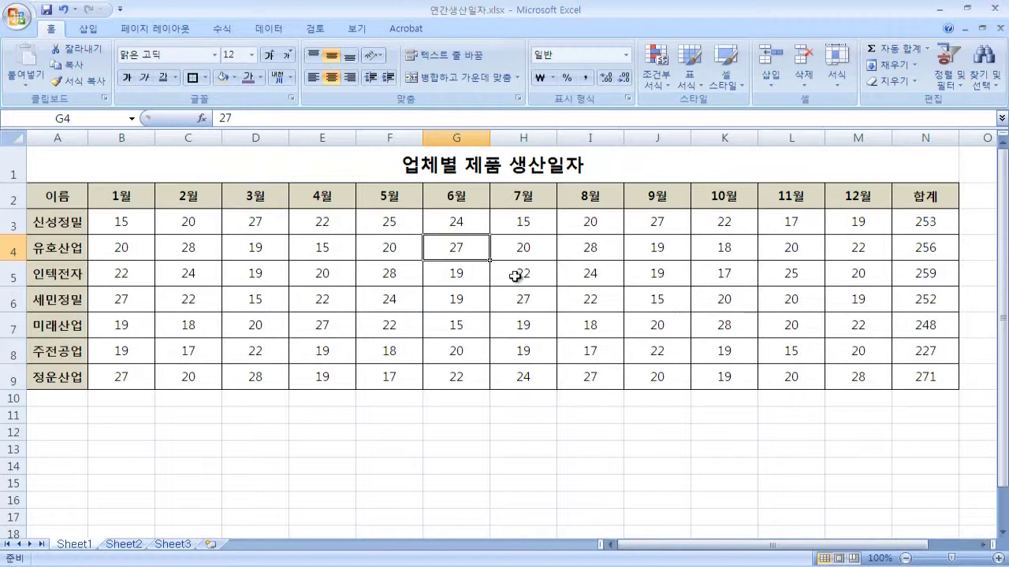
pyautogui.moveTo(188, 137); pyautogui.dragTo(779, 141)
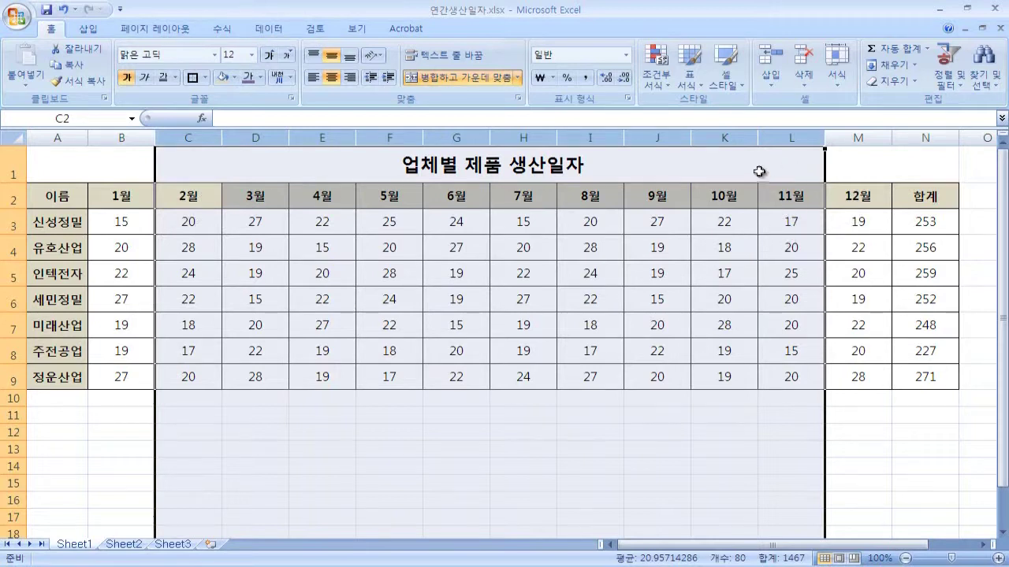
# - Hide the selected columns C:L (2월–11월) using the right-click Hide command
pyautogui.rightClick(663, 135)
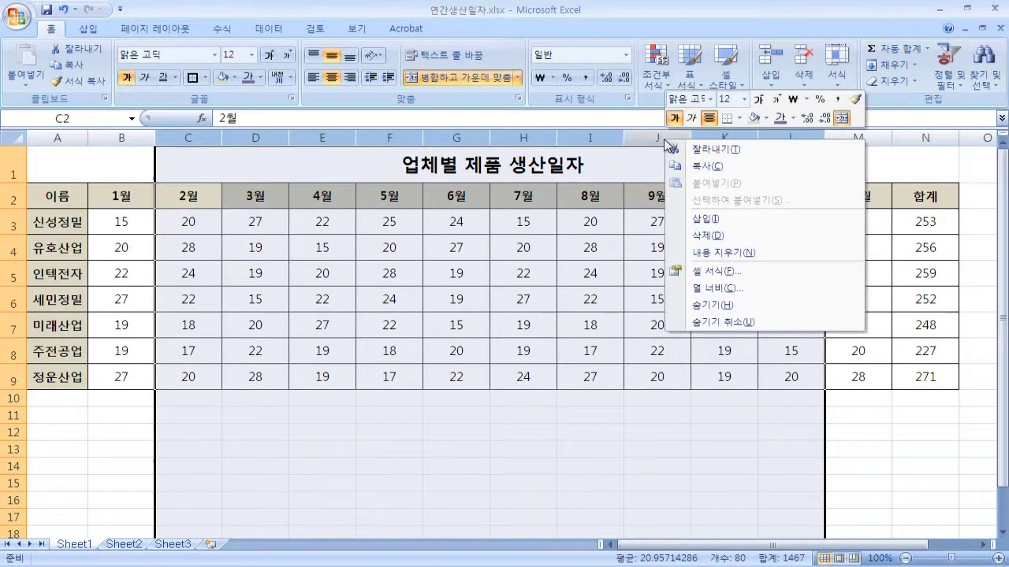
pyautogui.click(774, 311)
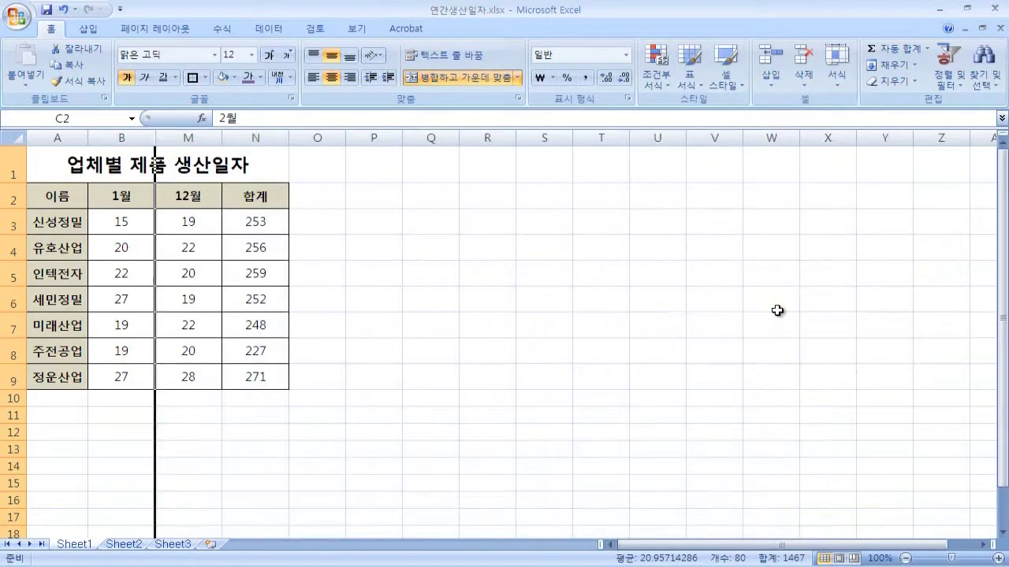
pyautogui.click(550, 490)
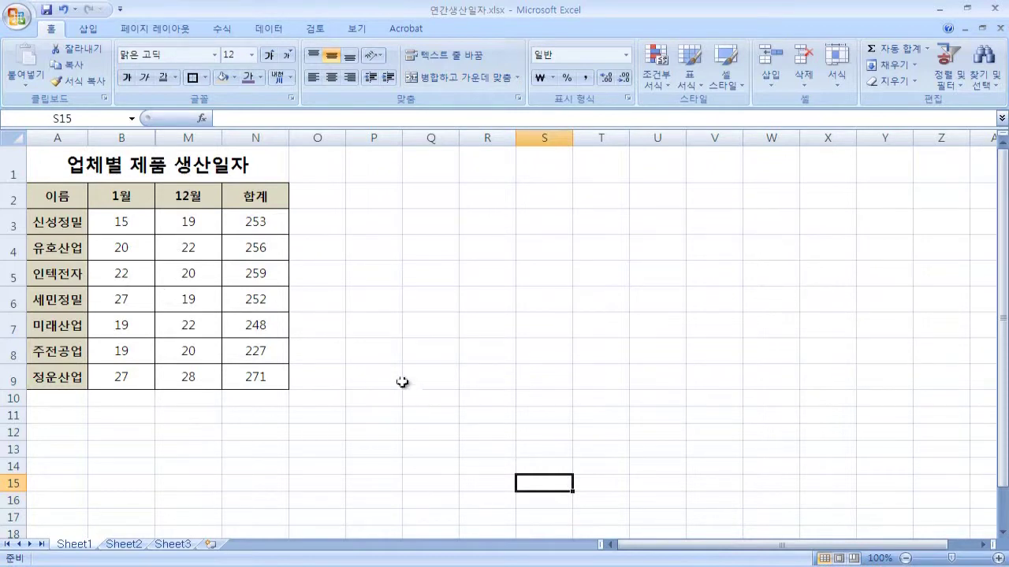
pyautogui.click(381, 410)
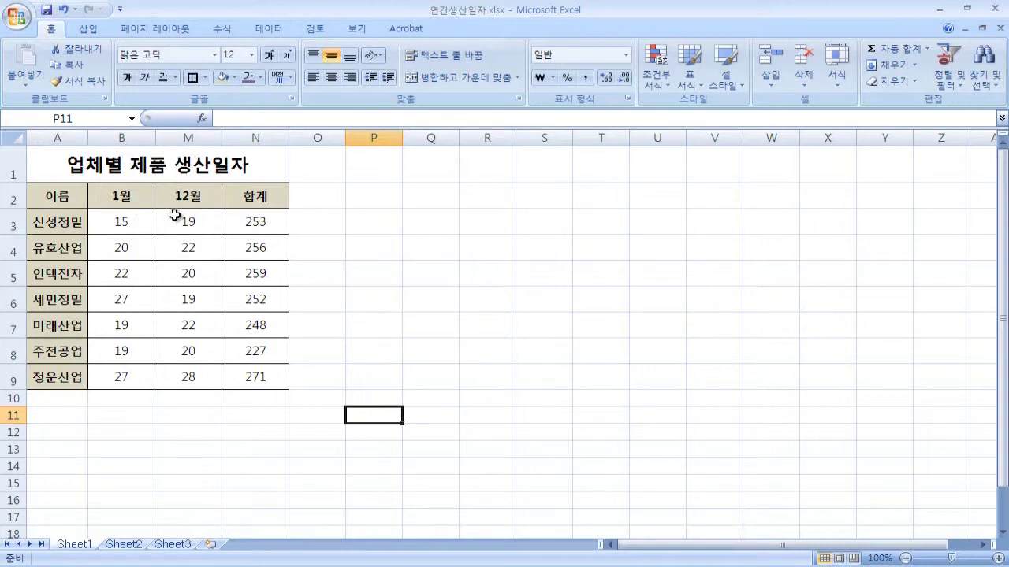
pyautogui.click(998, 558)
pyautogui.click(998, 558)
pyautogui.click(998, 558)
pyautogui.click(998, 558)
pyautogui.click(998, 558)
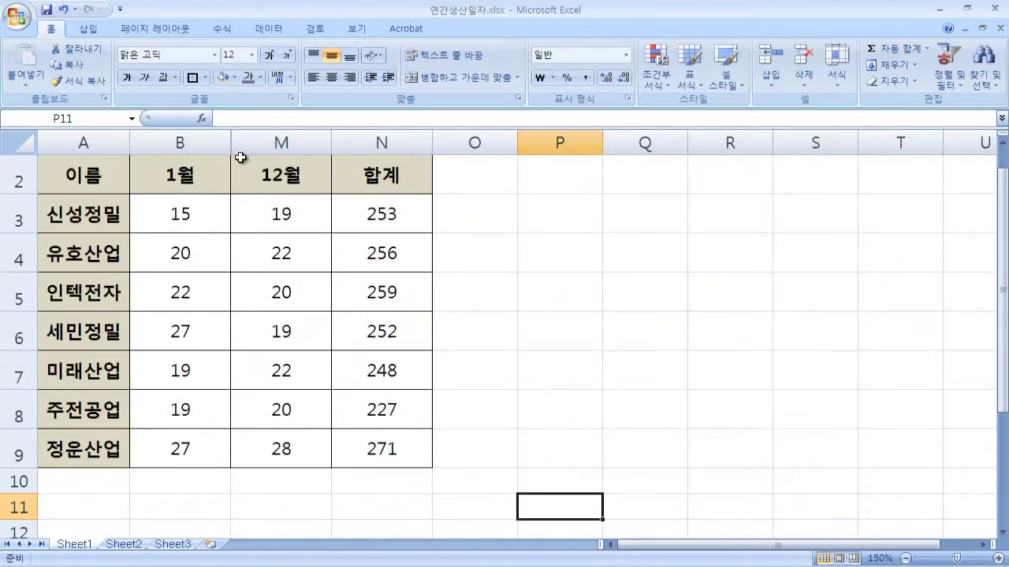
pyautogui.scroll(1, 444, 288)
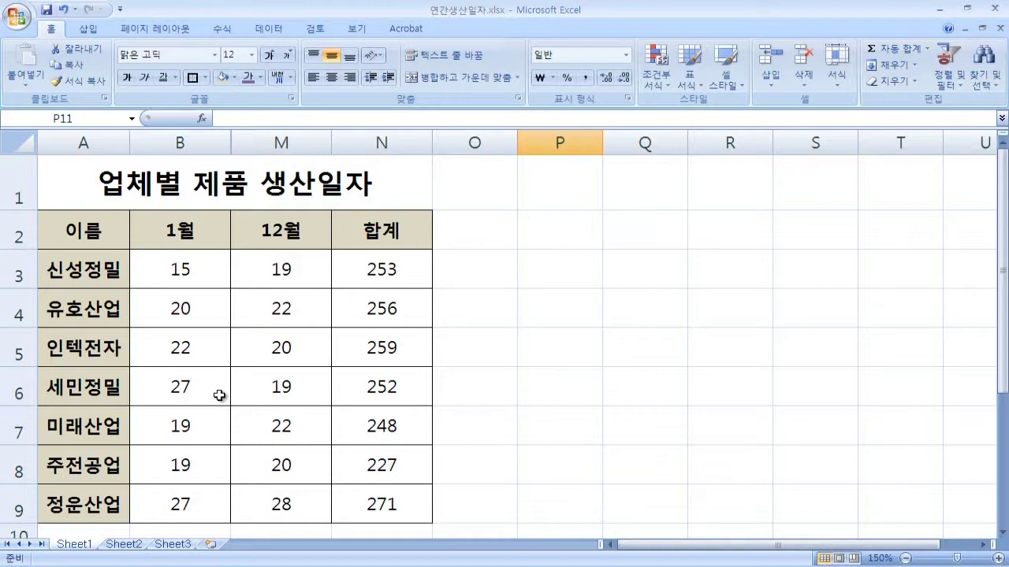
pyautogui.click(190, 130)
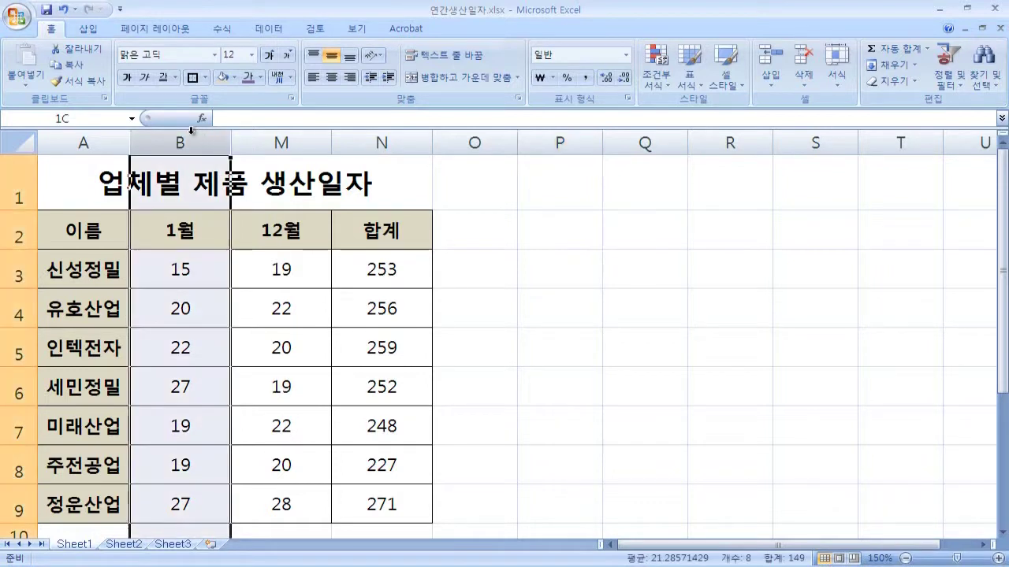
# - Select columns B:M, choose 숨기기 취소 to restore C:L, then zoom out two steps
pyautogui.moveTo(190, 130); pyautogui.dragTo(271, 130)
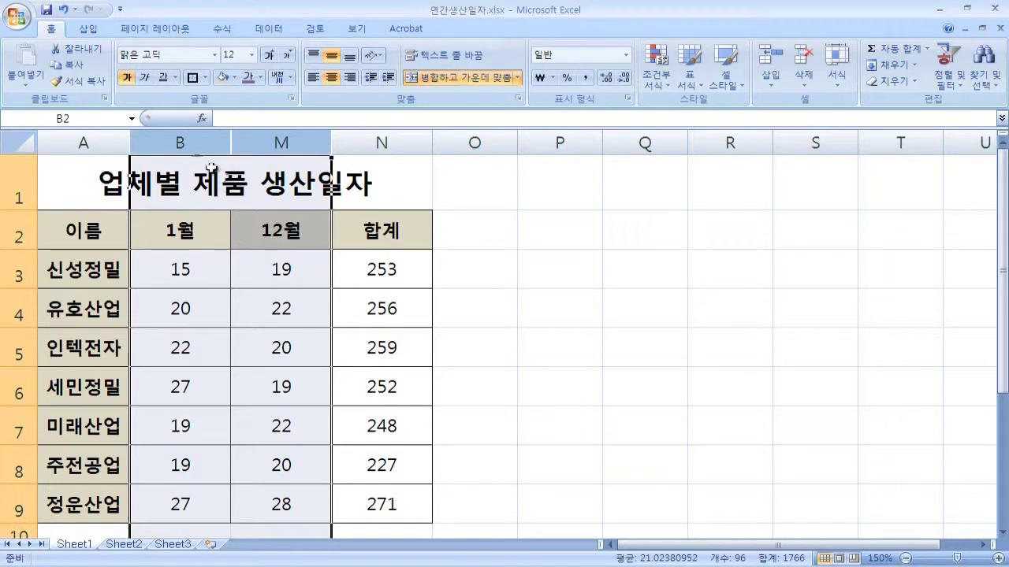
pyautogui.rightClick(282, 142)
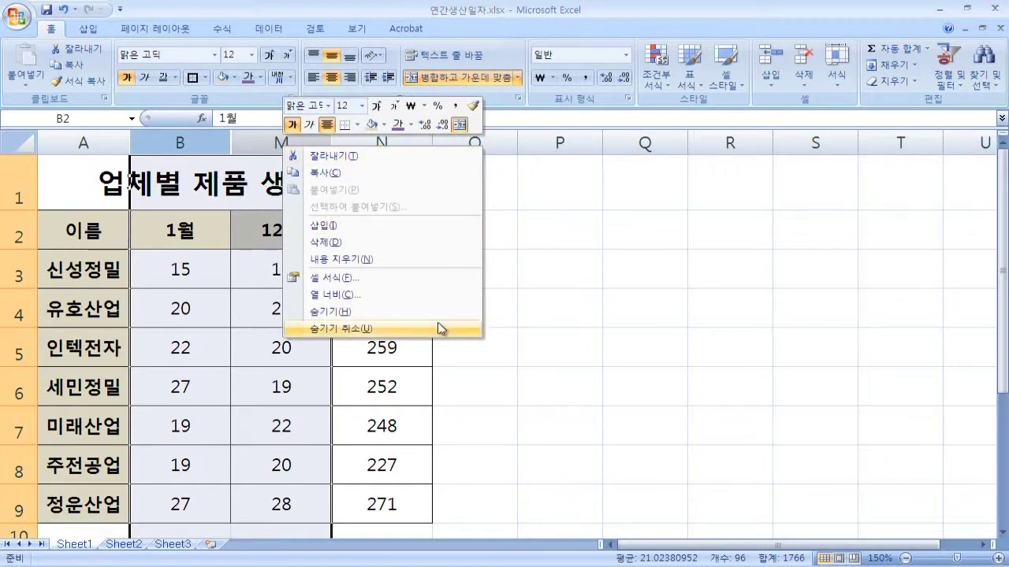
pyautogui.click(424, 329)
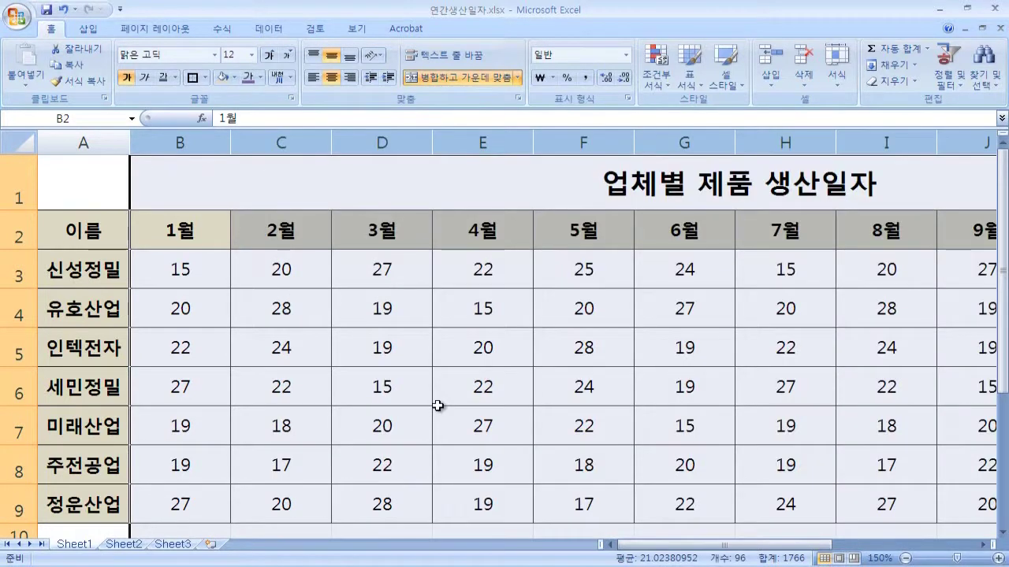
pyautogui.click(509, 398)
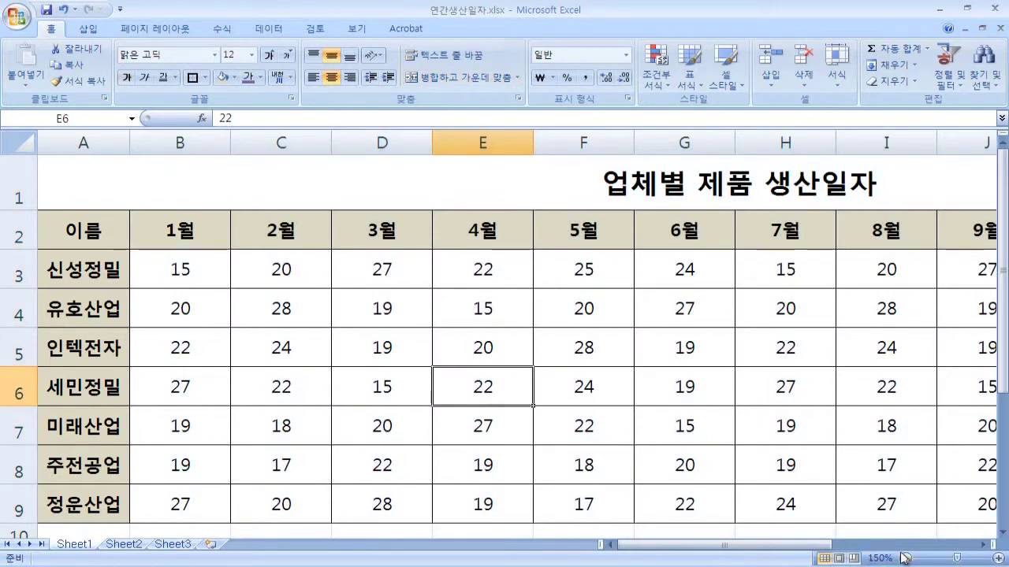
pyautogui.click(906, 558)
pyautogui.click(906, 558)
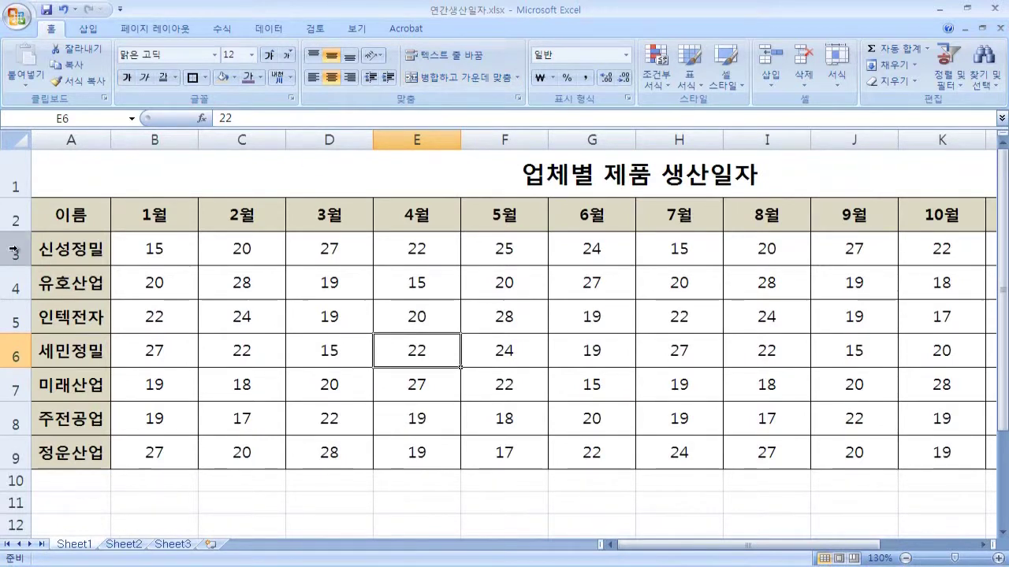
# - Hide rows 3 and 4 (신성정밀, 유호산업) with 숨기기 from the row menu
pyautogui.moveTo(15, 250); pyautogui.dragTo(13, 285)
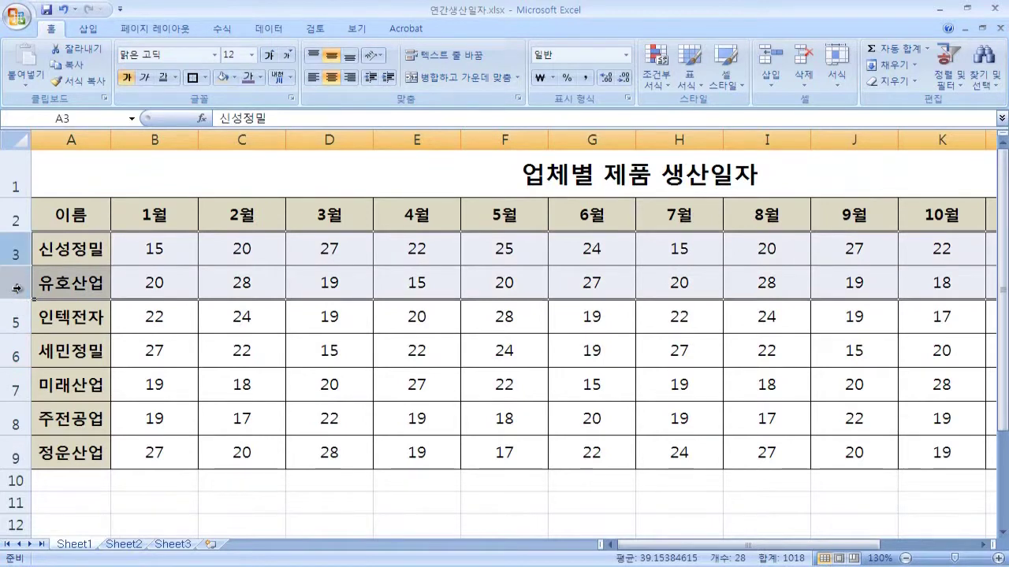
pyautogui.rightClick(15, 287)
pyautogui.click(212, 451)
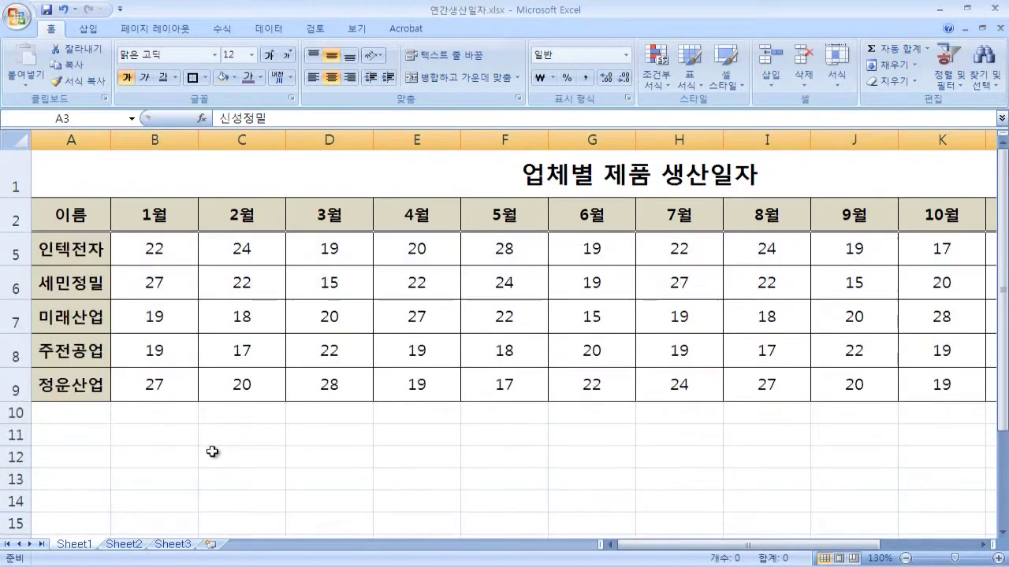
pyautogui.click(158, 479)
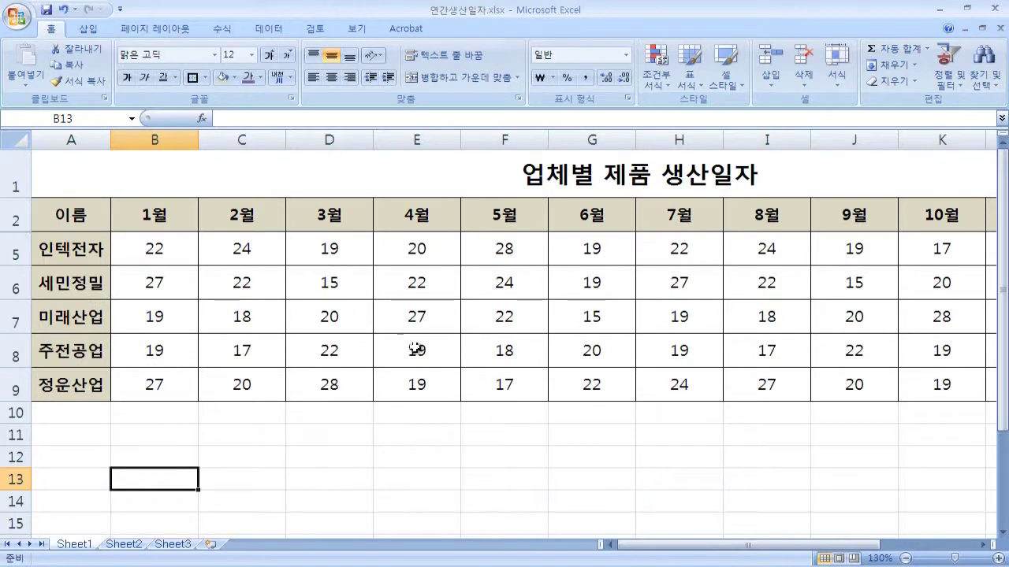
pyautogui.click(429, 459)
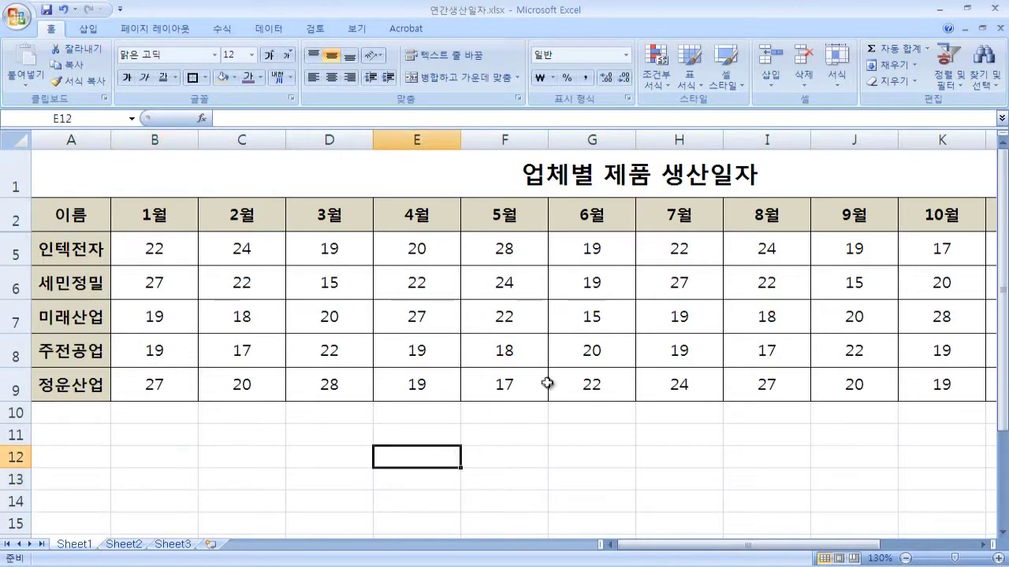
pyautogui.click(294, 233)
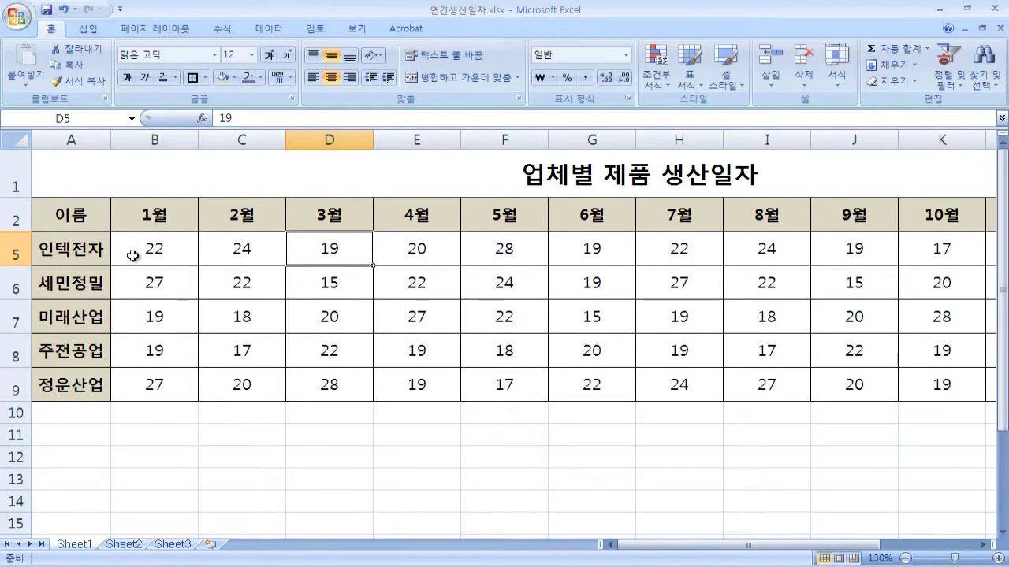
# - Select rows 2–5 around the hidden rows and choose 숨기기 취소 to restore rows 3 and 4
pyautogui.click(16, 215)
pyautogui.click(16, 249)
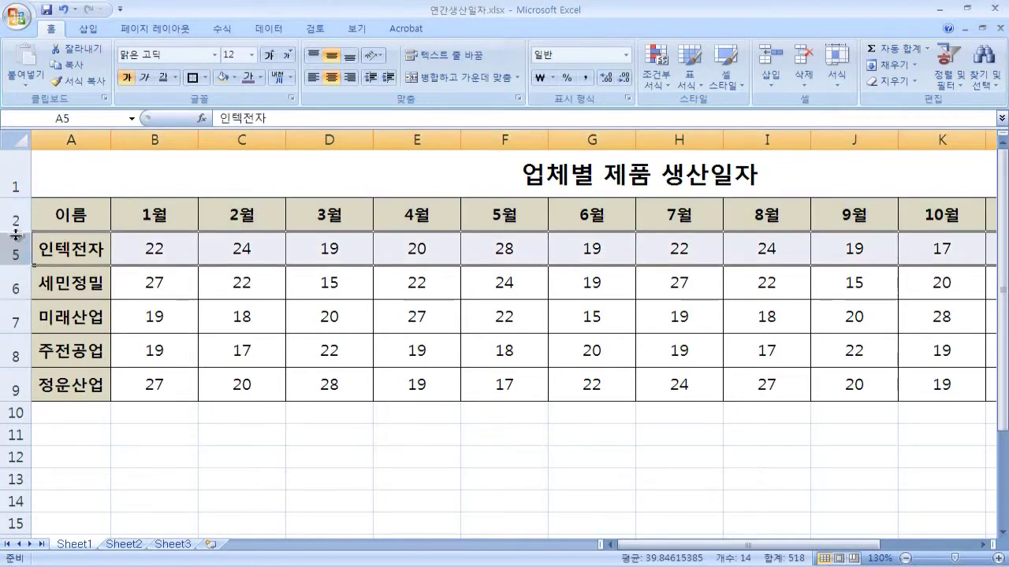
pyautogui.moveTo(15, 214); pyautogui.dragTo(3, 249)
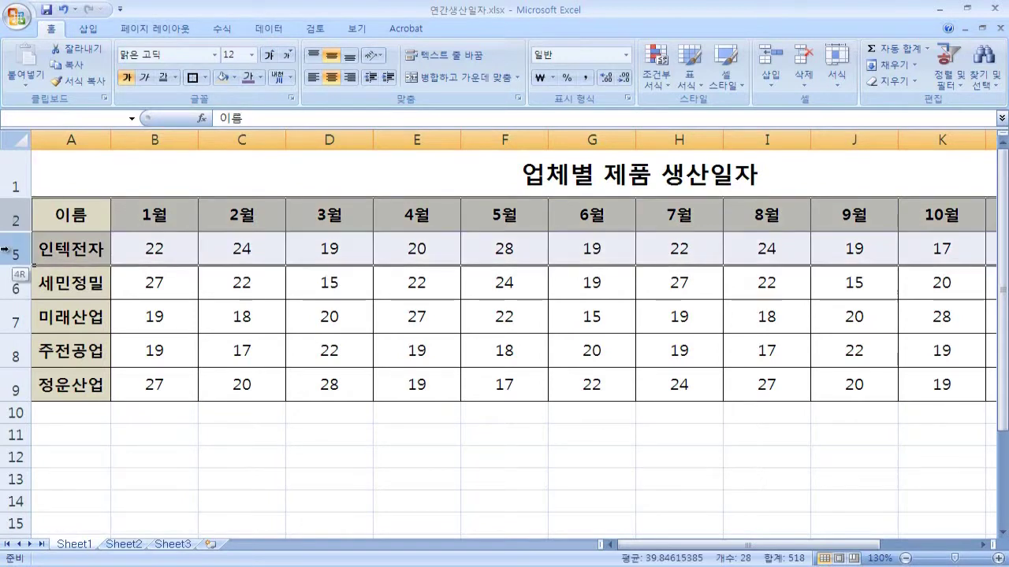
pyautogui.press('Down')
pyautogui.press('Down')
pyautogui.press('Down')
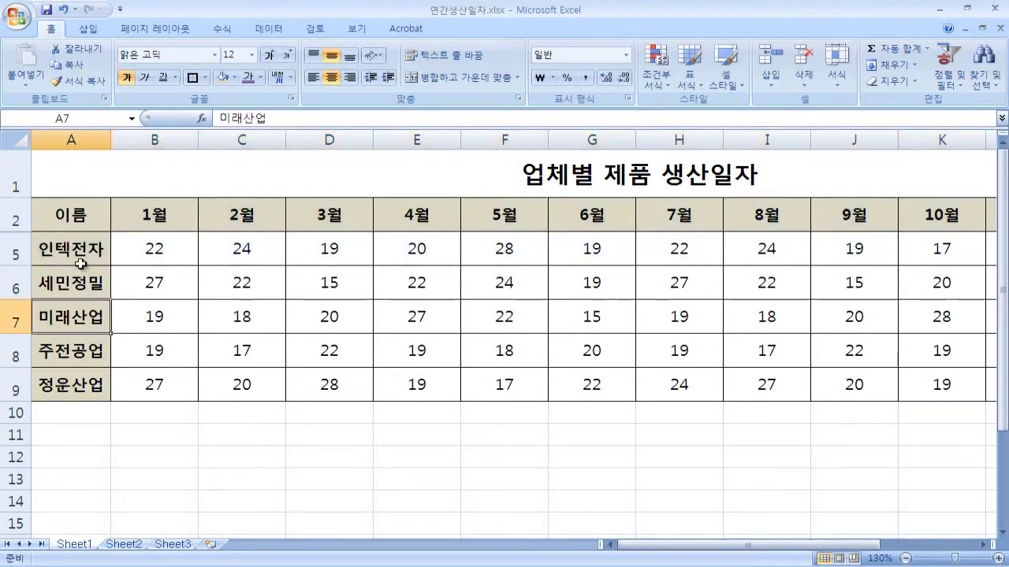
pyautogui.moveTo(15, 214); pyautogui.dragTo(14, 253)
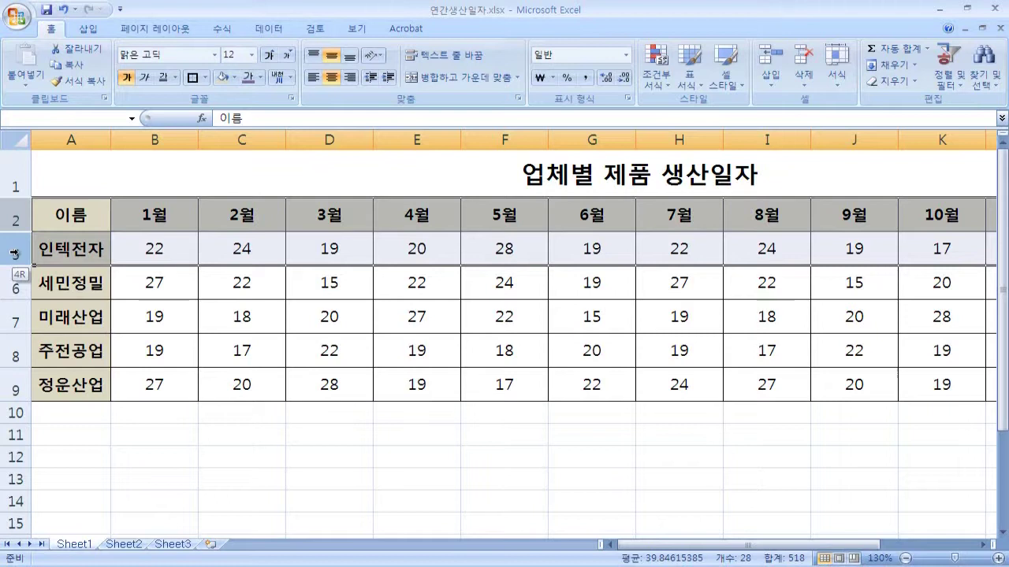
pyautogui.moveTo(14, 253); pyautogui.dragTo(14, 252)
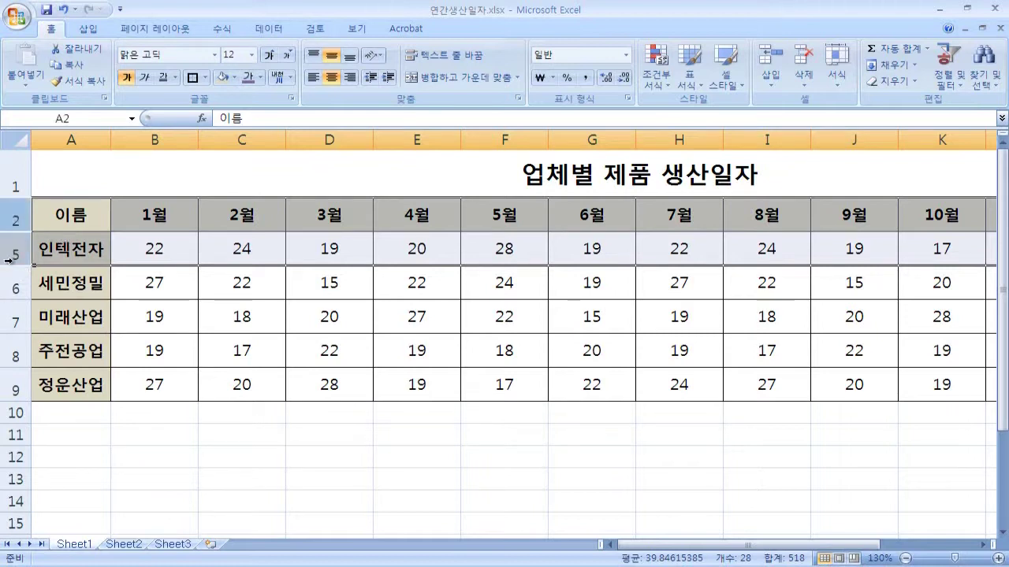
pyautogui.moveTo(16, 216); pyautogui.dragTo(13, 252)
pyautogui.rightClick(12, 253)
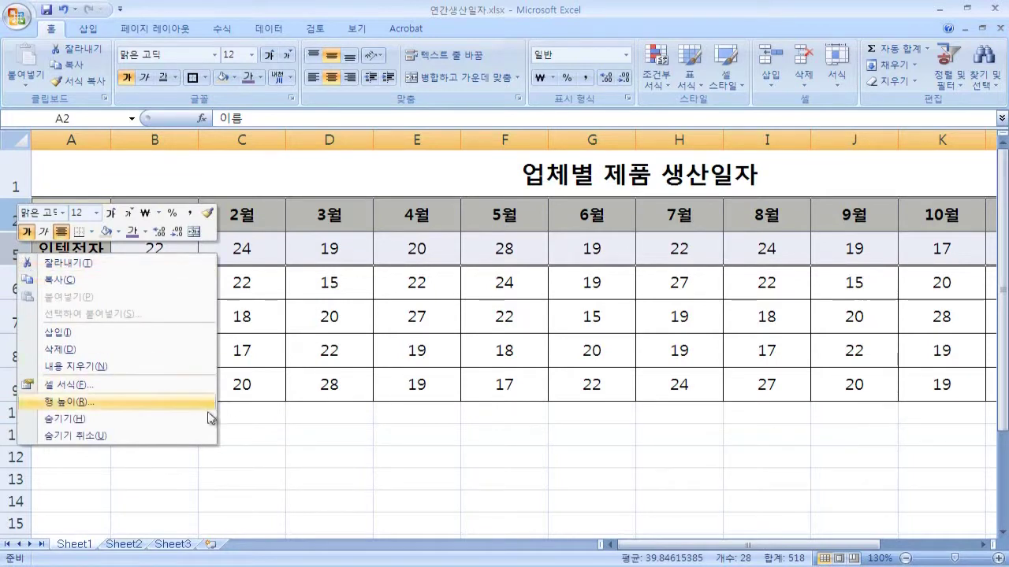
pyautogui.click(186, 438)
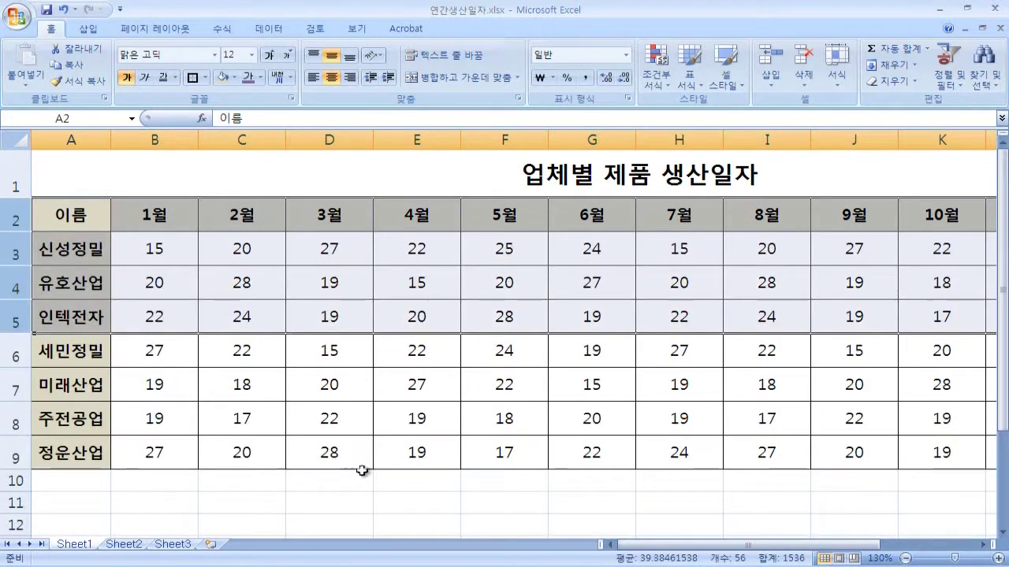
pyautogui.click(348, 505)
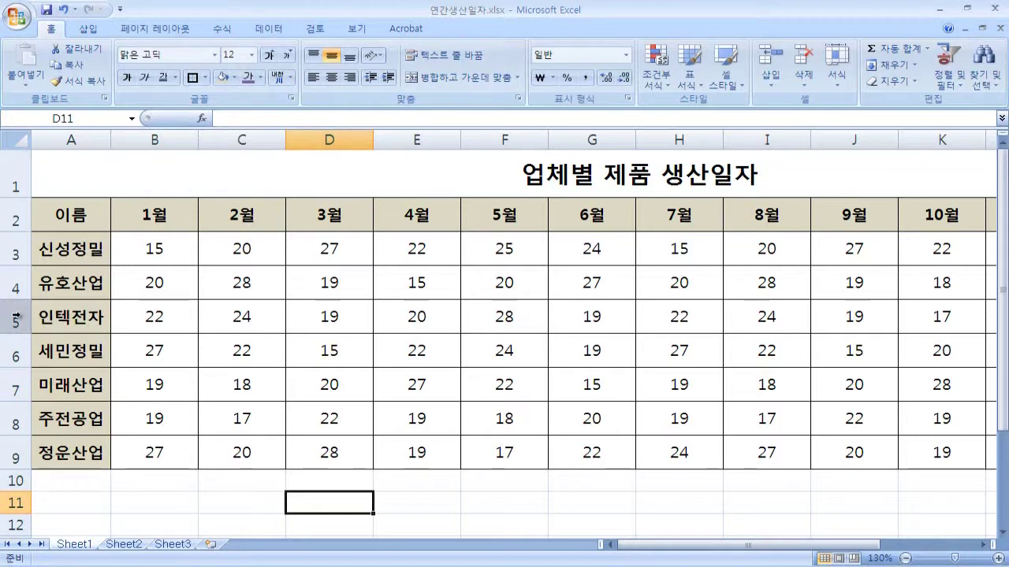
# - Insert a blank row at row 5, above 인텍전자, using 삽입
pyautogui.click(17, 316)
pyautogui.rightClick(16, 316)
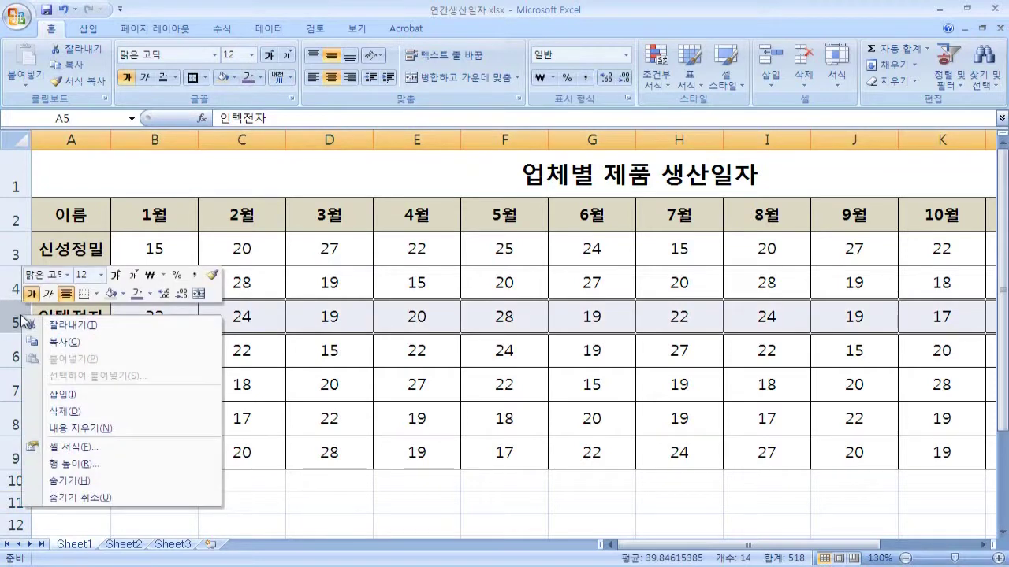
pyautogui.click(161, 399)
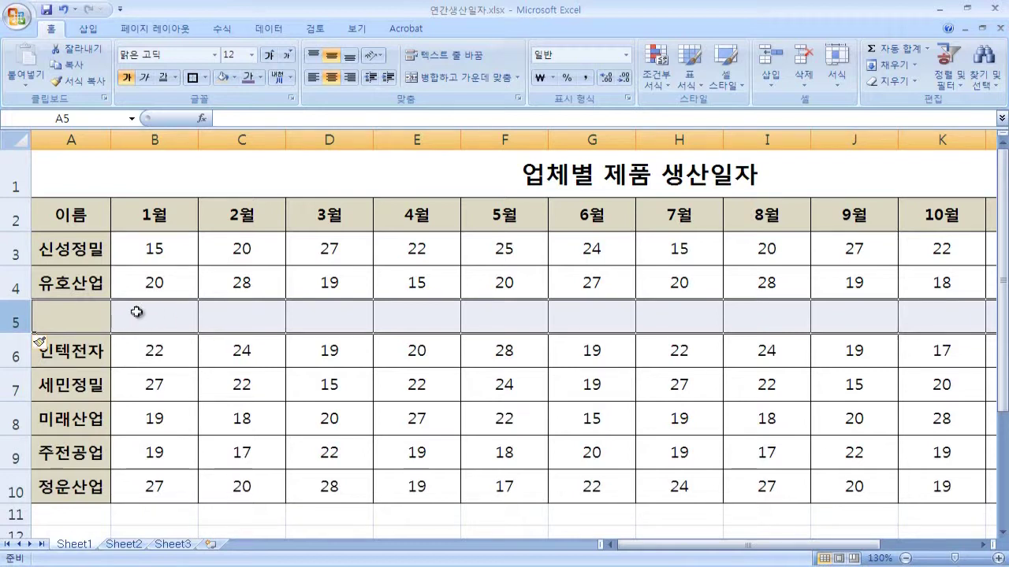
pyautogui.click(241, 390)
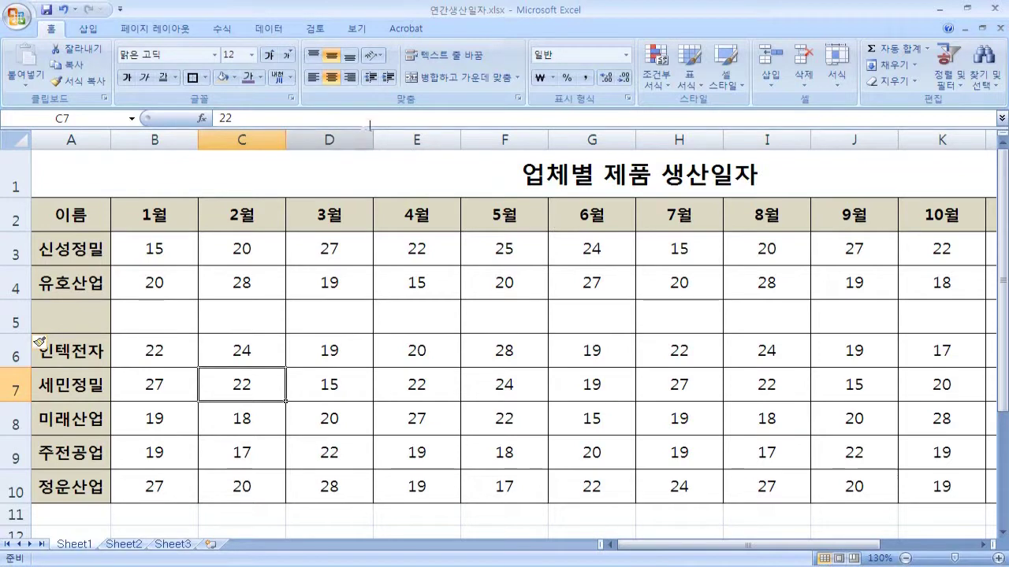
pyautogui.click(333, 138)
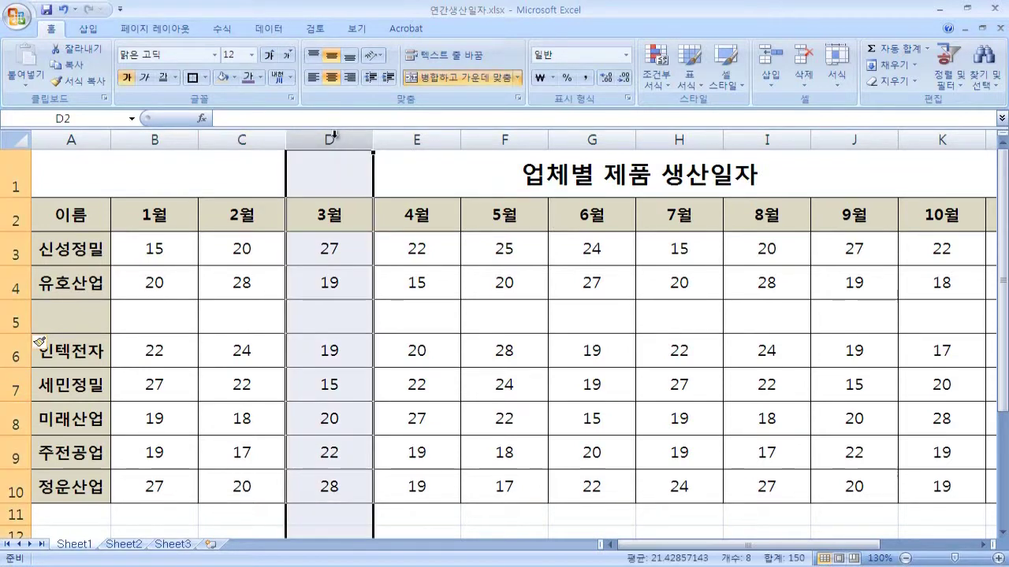
pyautogui.rightClick(334, 136)
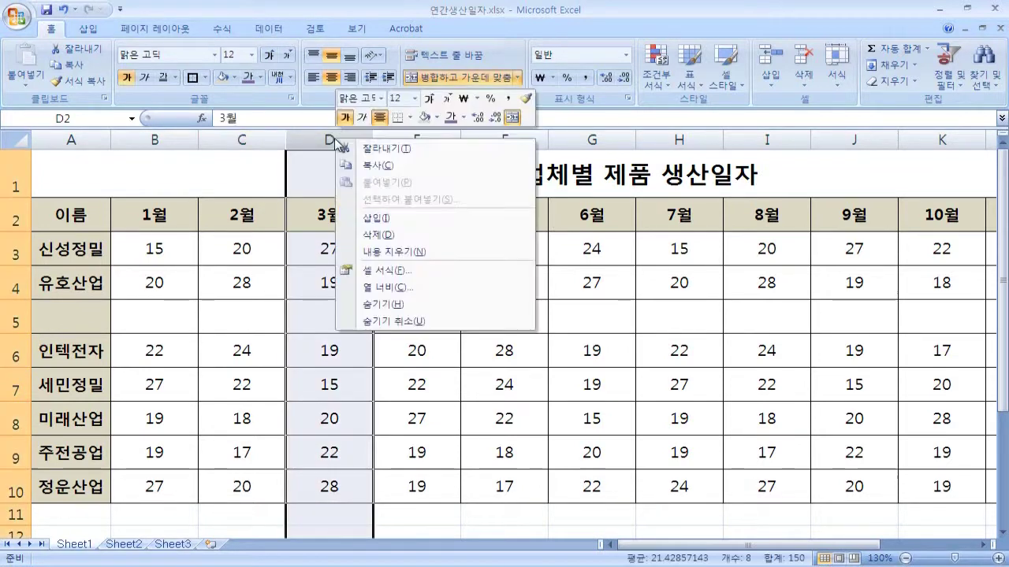
pyautogui.click(493, 221)
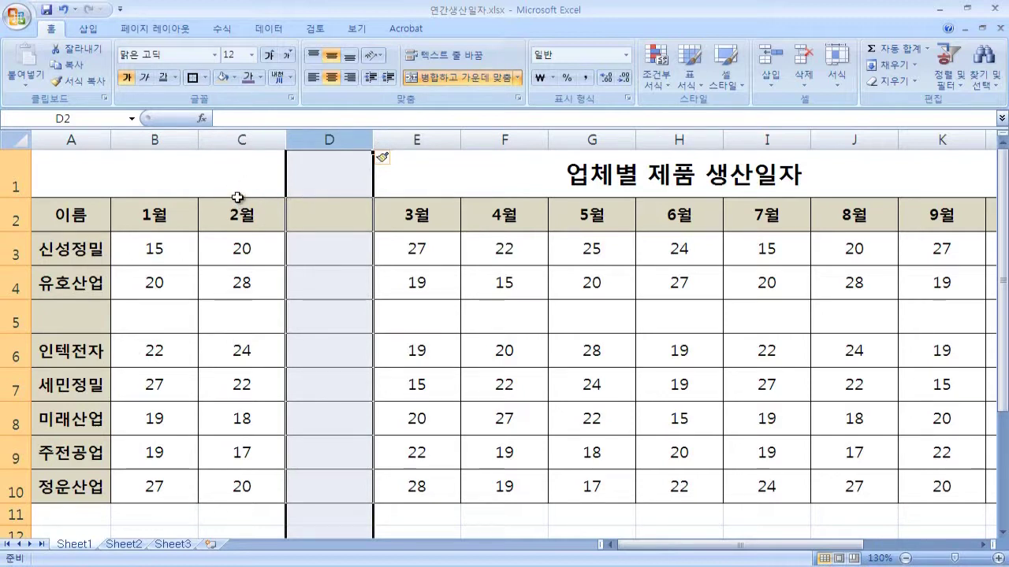
pyautogui.click(386, 319)
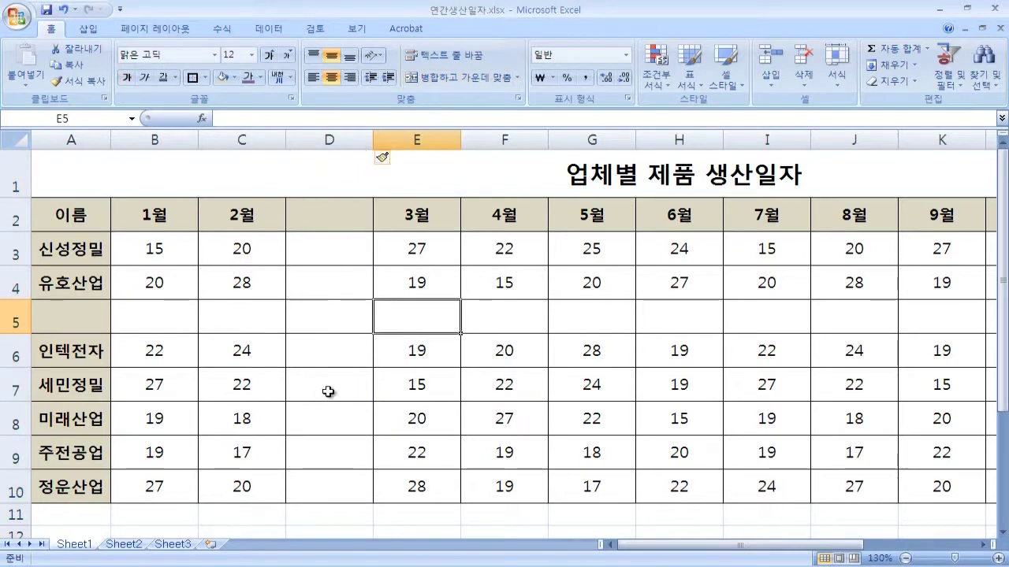
pyautogui.click(336, 138)
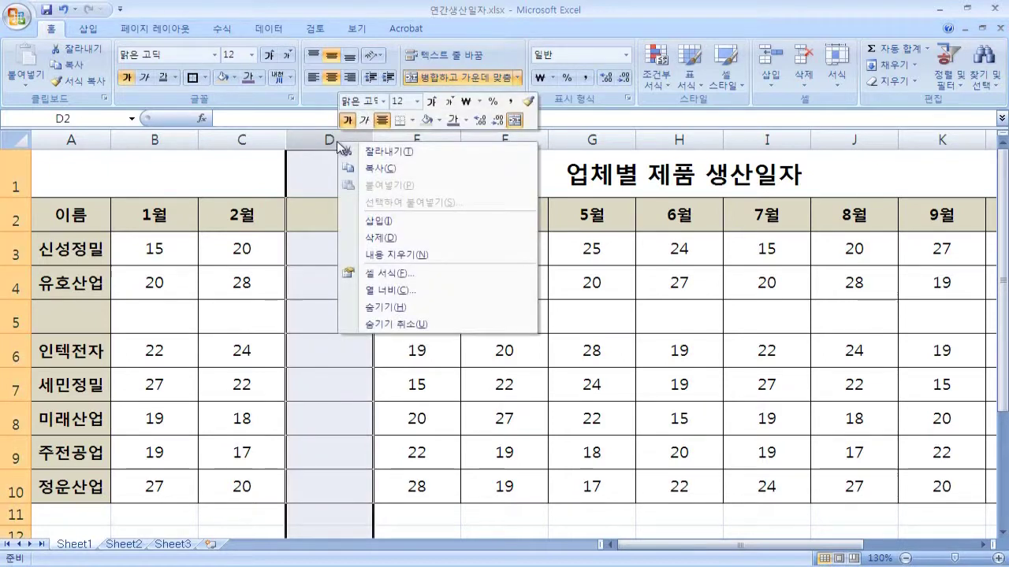
pyautogui.rightClick(337, 140)
pyautogui.click(429, 238)
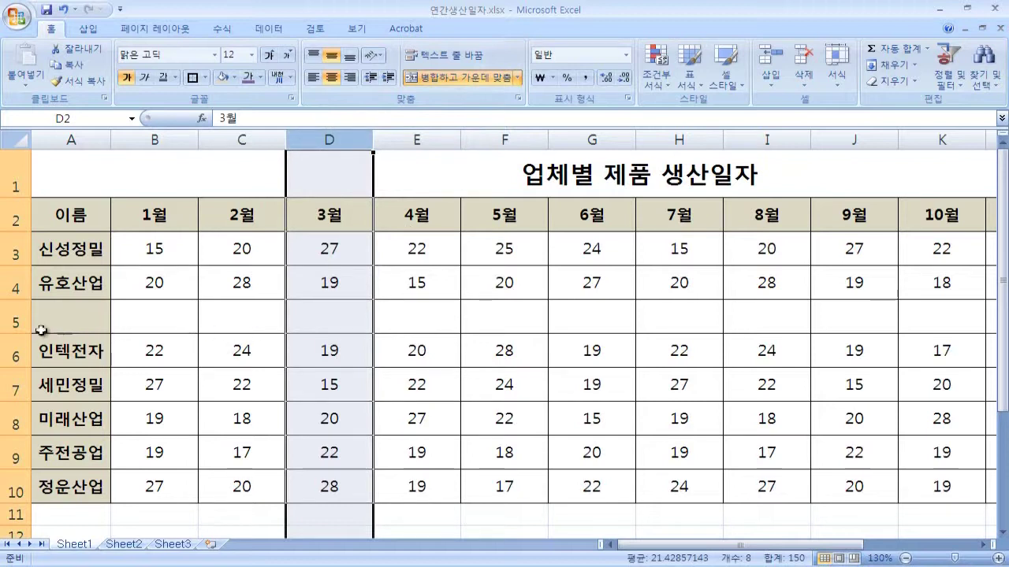
# - Delete the empty row 5 with 삭제 from its row header menu
pyautogui.click(15, 320)
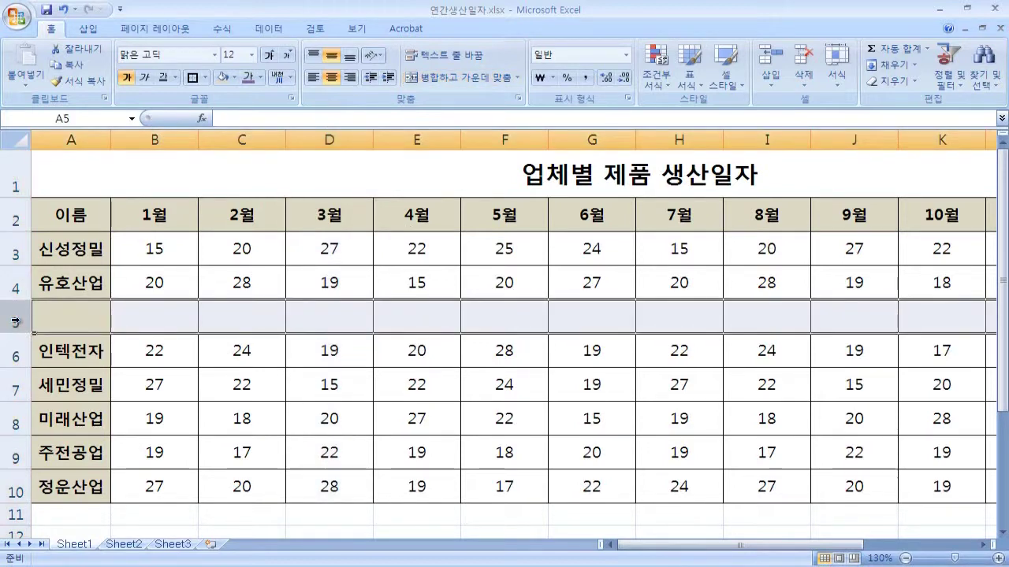
pyautogui.rightClick(15, 320)
pyautogui.click(196, 417)
pyautogui.click(442, 503)
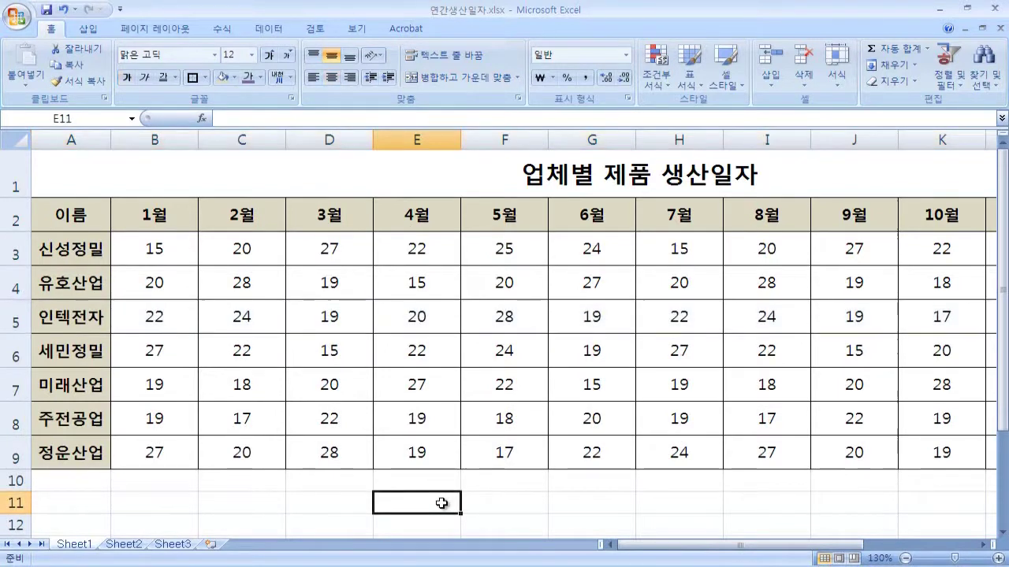